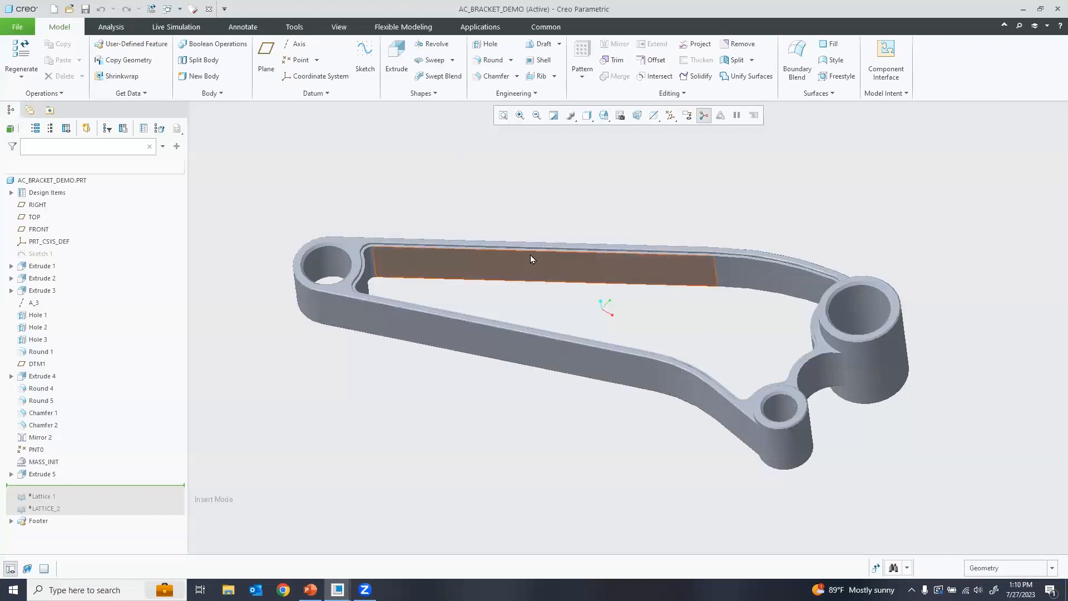
Step: Switch to the Live Simulation environment and expand the constraints and loads of the Initial_Static study
mouse_move(484, 179)
middle_mouse_down()
mouse_move(496, 161)
mouse_move(496, 178)
mouse_move(454, 184)
middle_mouse_up()
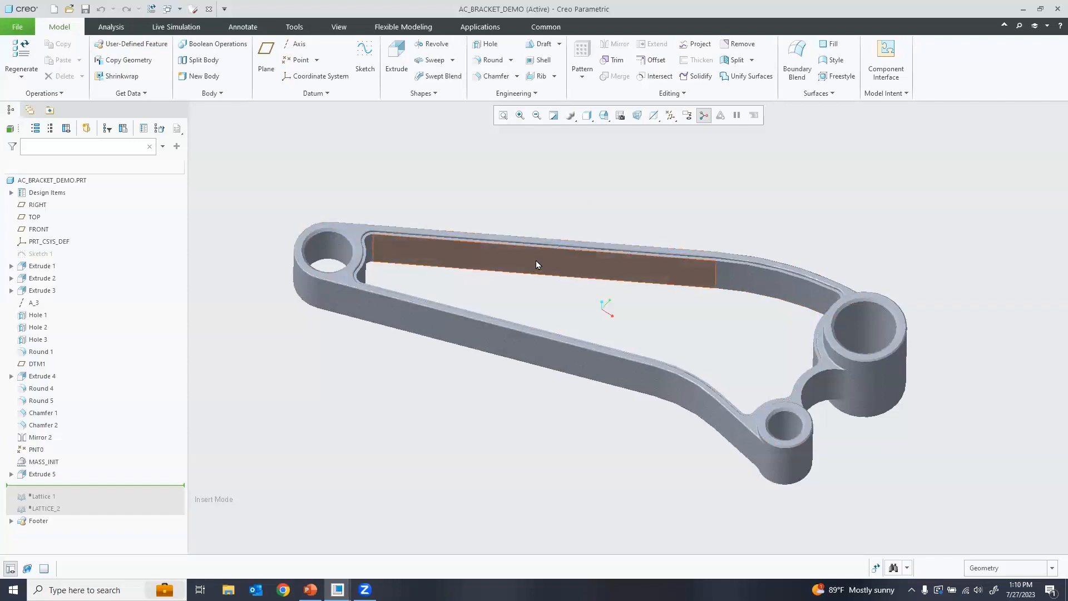
mouse_move(537, 205)
middle_mouse_down()
mouse_move(523, 210)
mouse_move(535, 199)
middle_mouse_up()
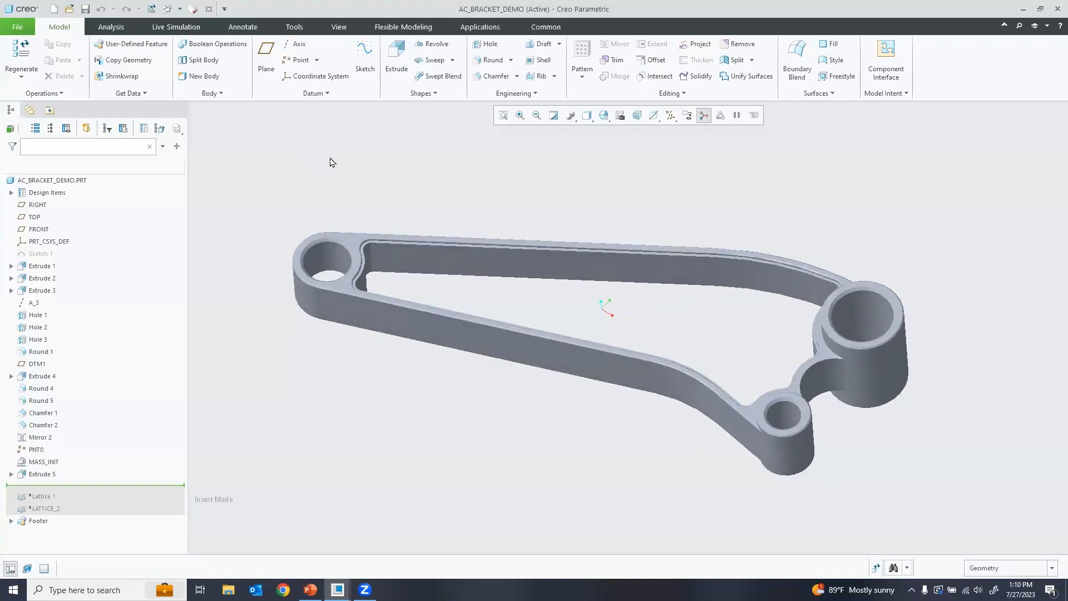
left_click(176, 27)
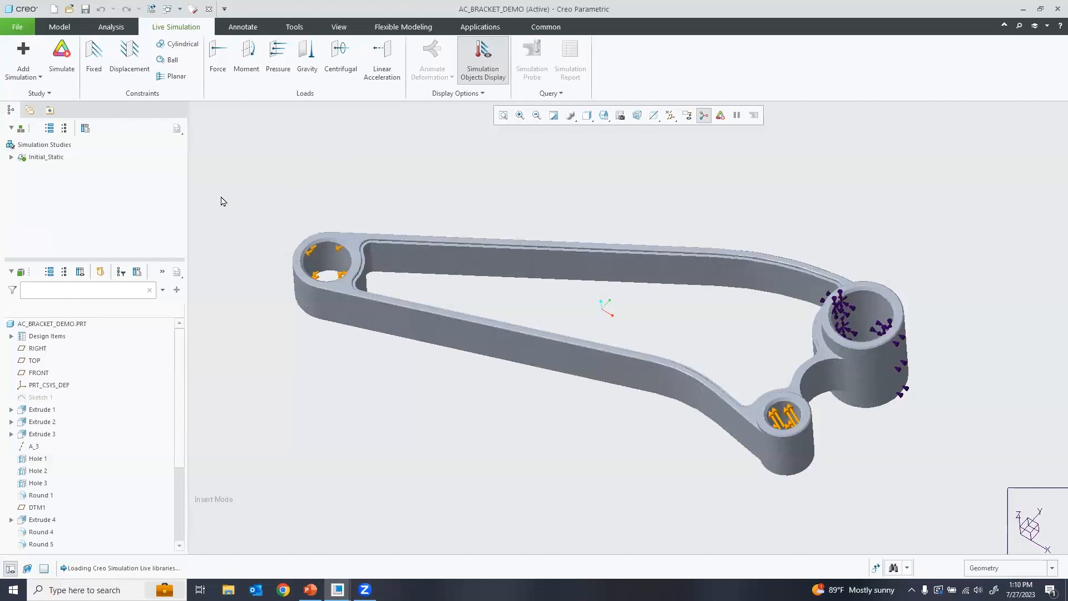
left_click(10, 158)
left_click(22, 169)
left_click(23, 194)
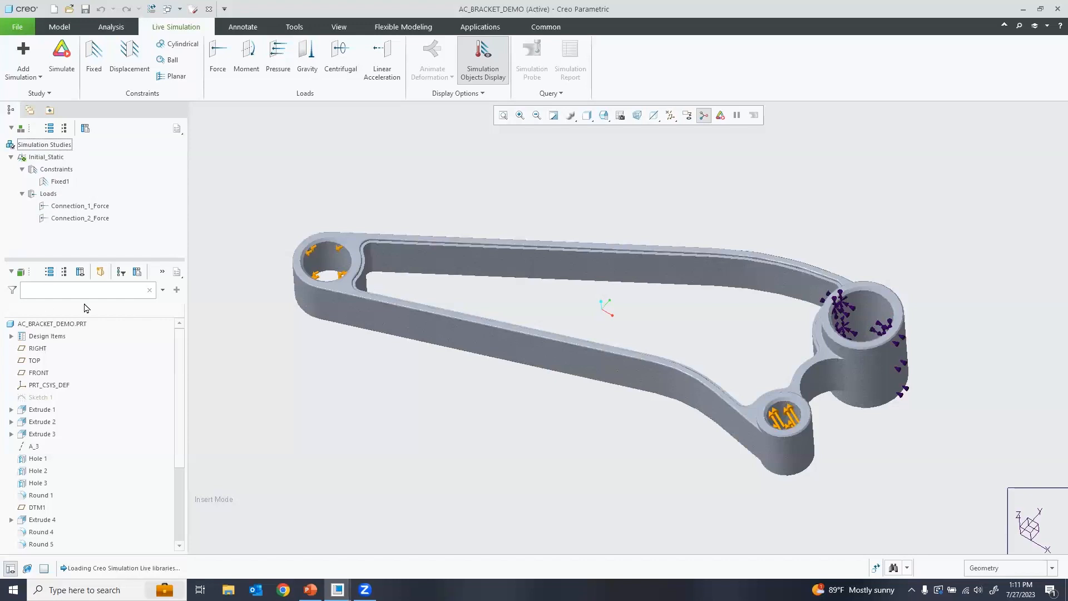
Step: Examine where the Fixed1 constraint and the Connection_1_Force and Connection_2_Force loads act on the bracket
left_click_drag(184, 354, 182, 386)
scroll(178, 410, "up", 3)
left_click(62, 183)
middle_click_drag(587, 217, 964, 312)
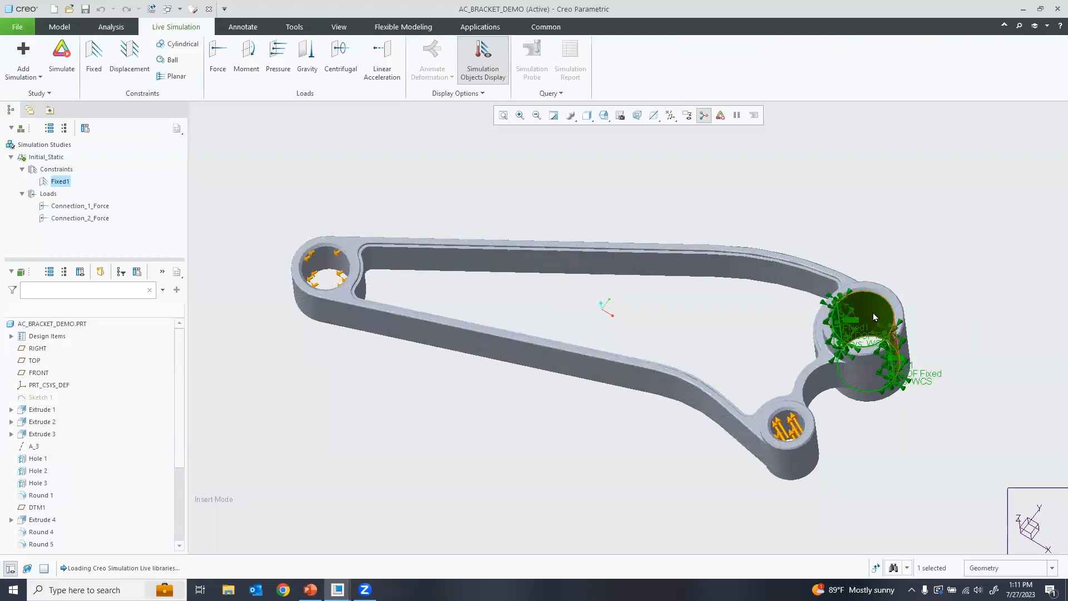
left_click(101, 207)
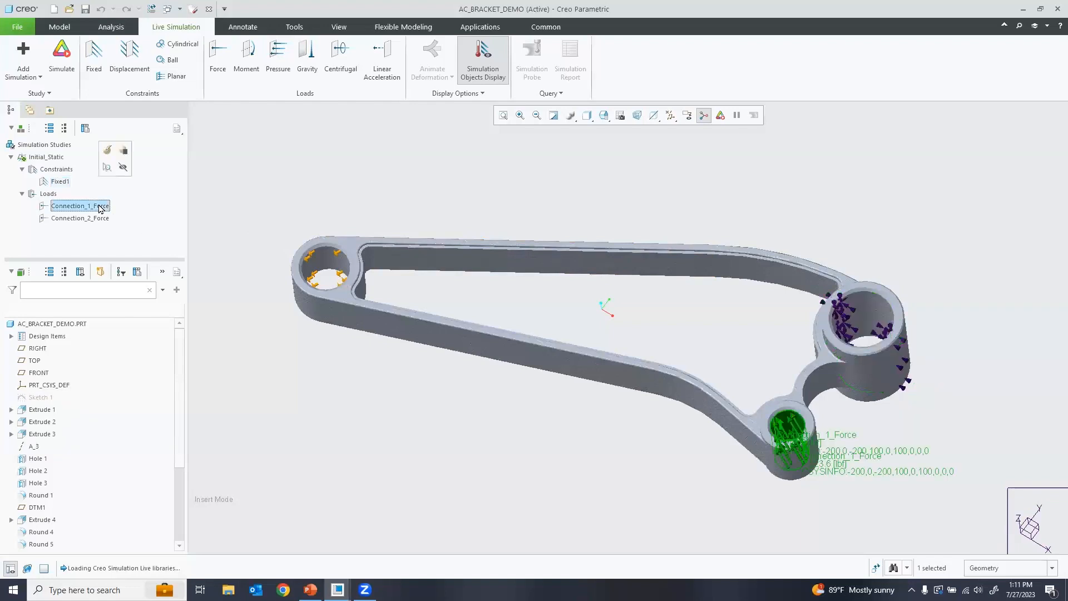
left_click(95, 219)
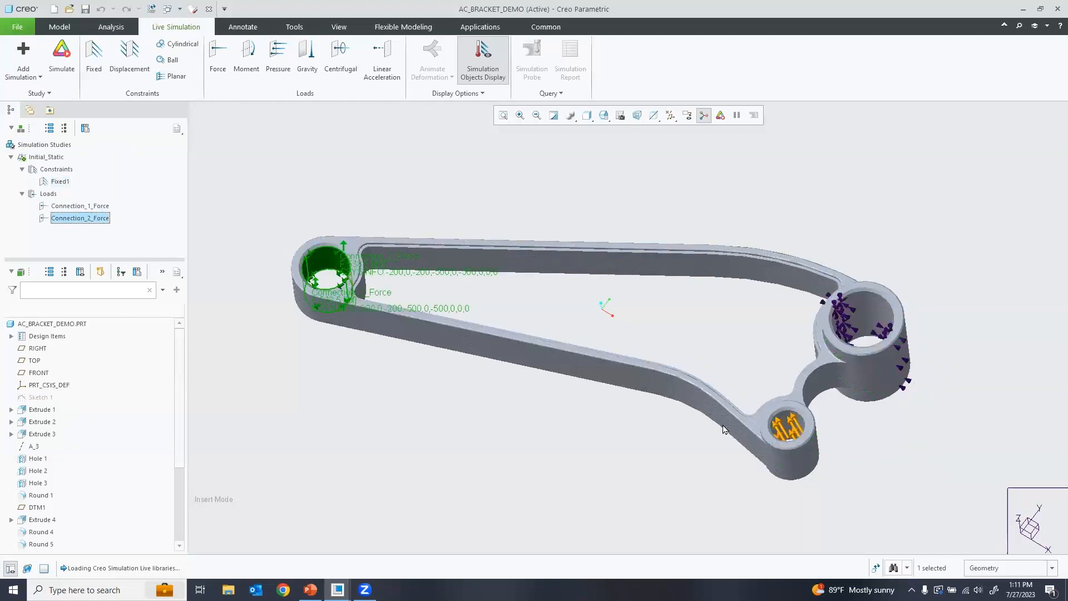
left_click(338, 185)
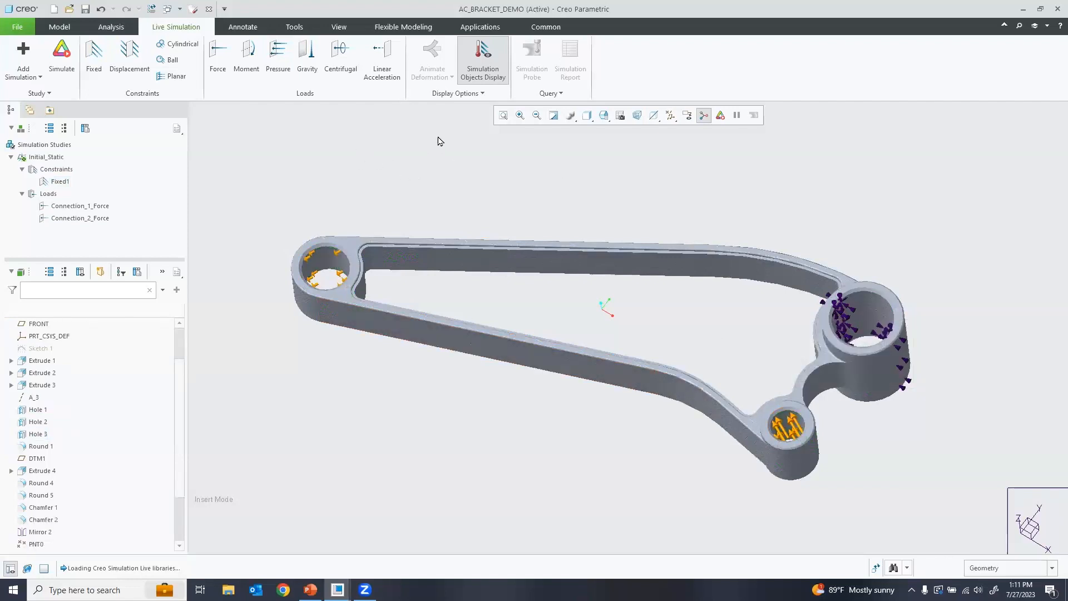
Step: Run the Initial_Static simulation and examine the Von Mises stress distribution around the bracket
mouse_move(453, 205)
middle_mouse_down()
mouse_move(451, 225)
mouse_move(462, 154)
middle_mouse_up()
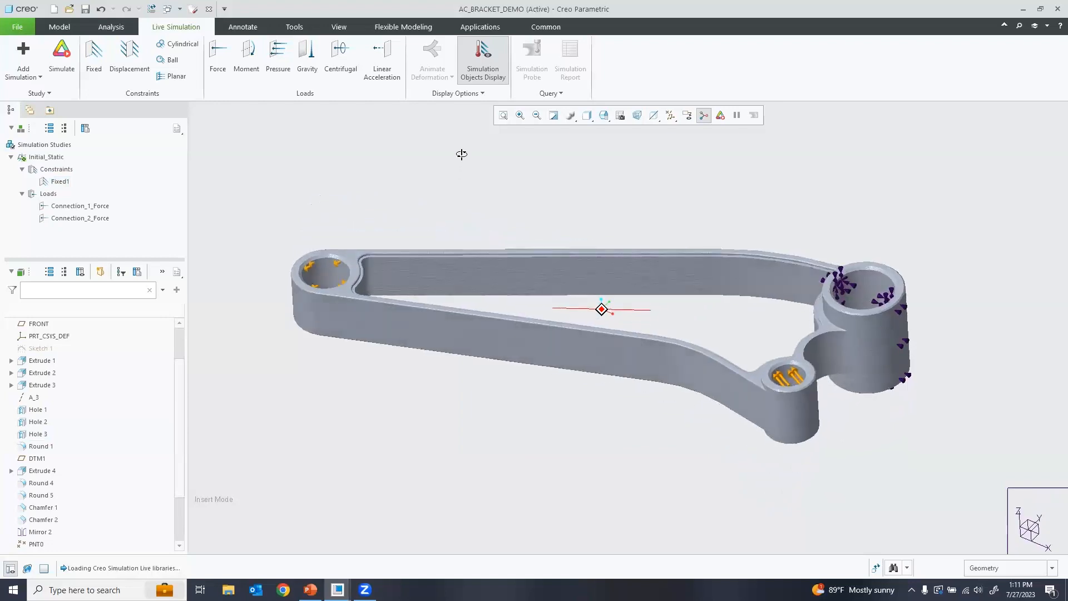
left_click(62, 60)
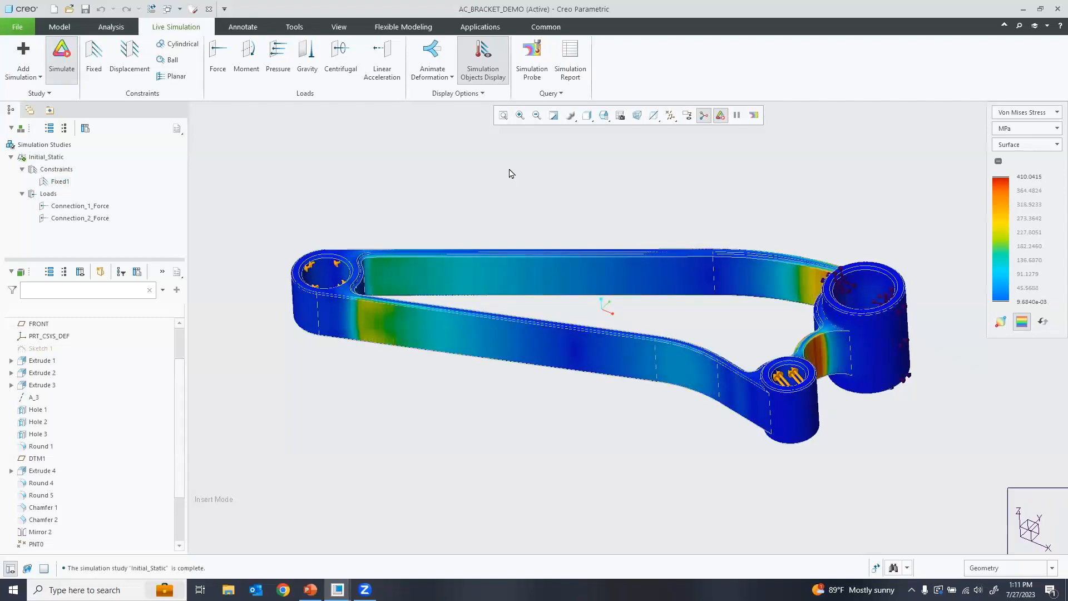
mouse_move(502, 178)
middle_mouse_down()
mouse_move(499, 208)
mouse_move(505, 164)
mouse_move(503, 205)
mouse_move(512, 171)
mouse_move(554, 216)
mouse_move(499, 167)
mouse_move(490, 183)
mouse_move(515, 181)
mouse_move(501, 177)
middle_mouse_up()
middle_click_drag(554, 210, 576, 194)
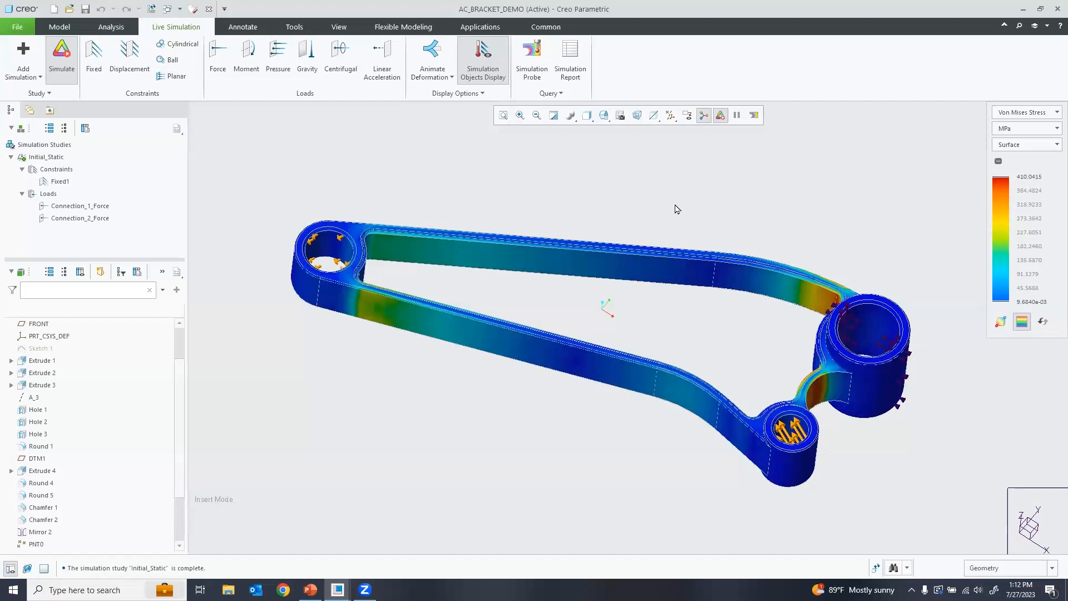
mouse_move(609, 191)
middle_mouse_down()
mouse_move(596, 208)
mouse_move(606, 179)
mouse_move(592, 170)
middle_mouse_up()
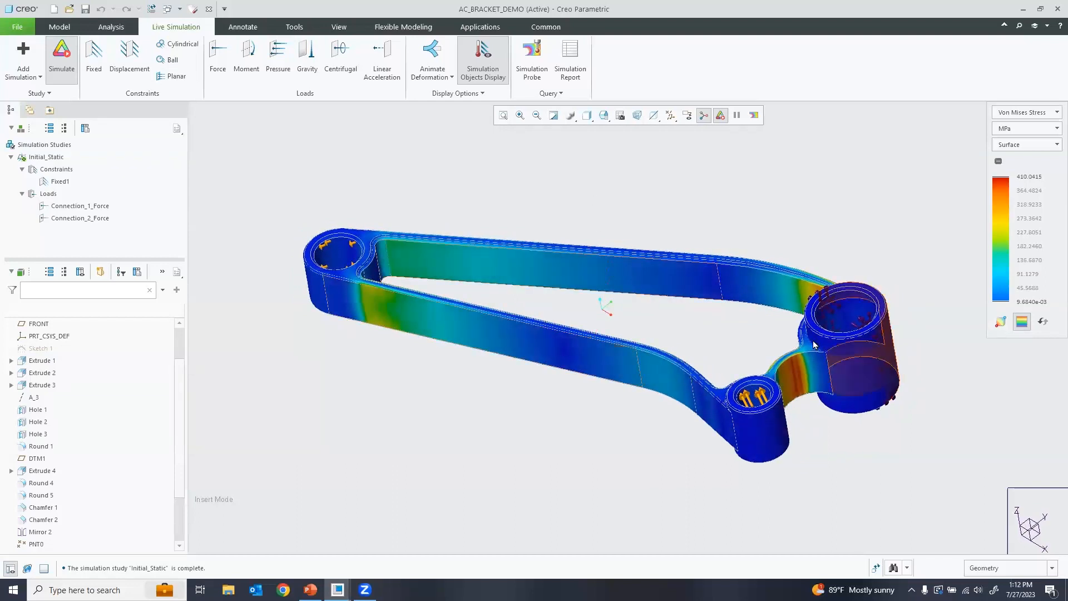
mouse_move(532, 160)
middle_mouse_down()
mouse_move(520, 212)
mouse_move(529, 164)
mouse_move(543, 160)
middle_mouse_up()
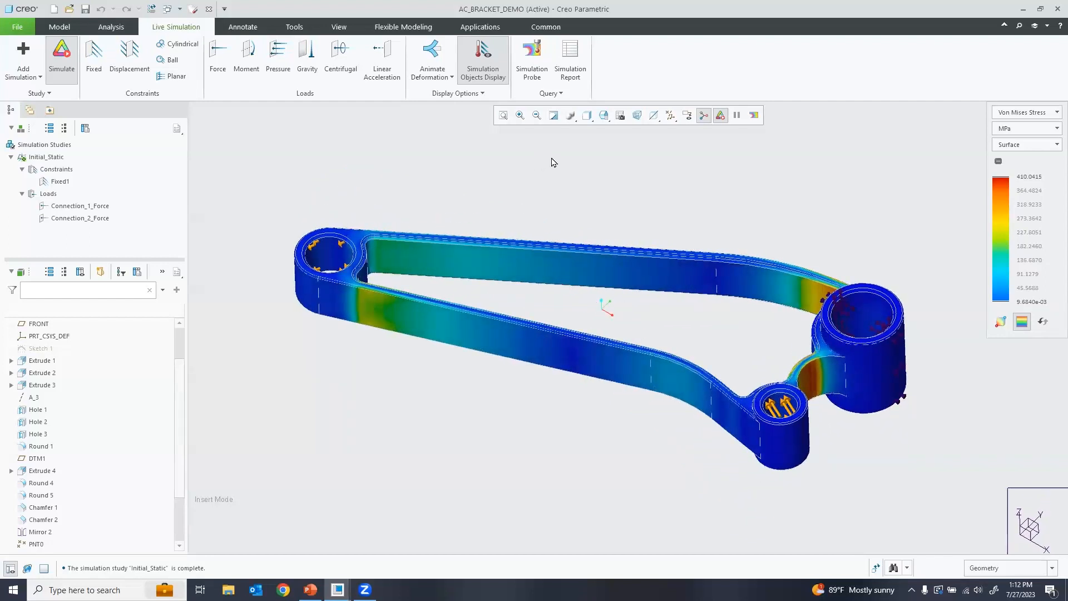
Step: Create a Maximum simulation probe on the whole AC_BRACKET_DEMO.PRT, save it under the suggested name and move its label clear of the large boss
left_click(535, 61)
left_click(343, 137)
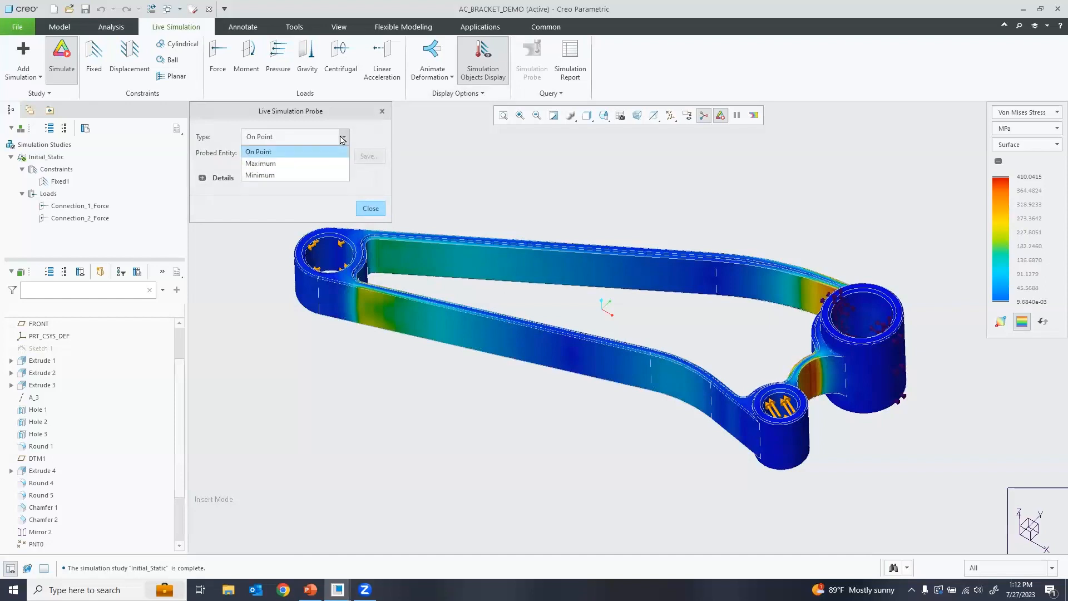
left_click(310, 164)
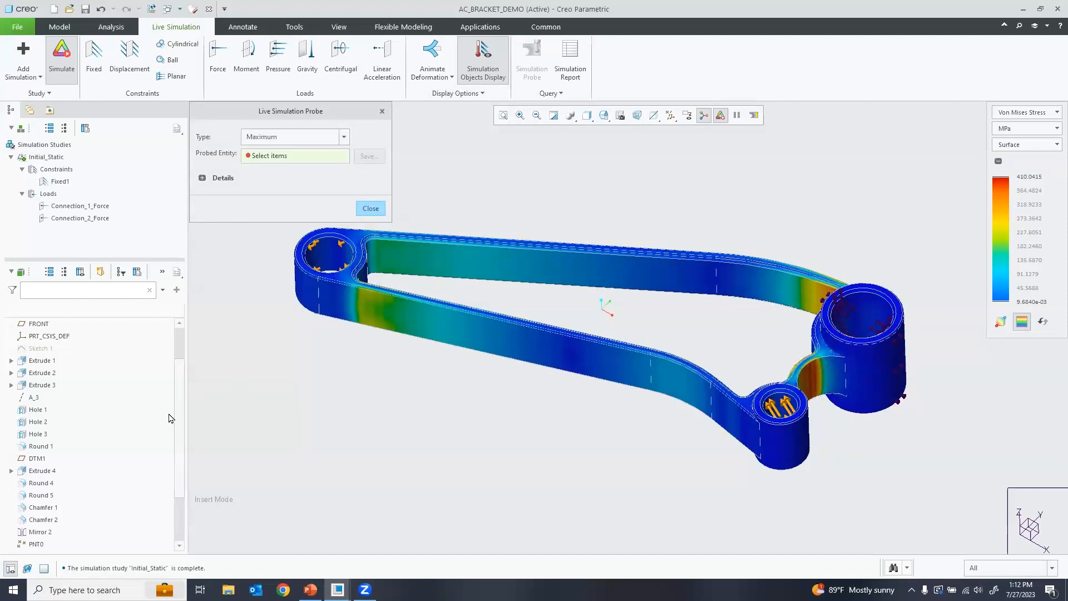
scroll(71, 335, "up", 2)
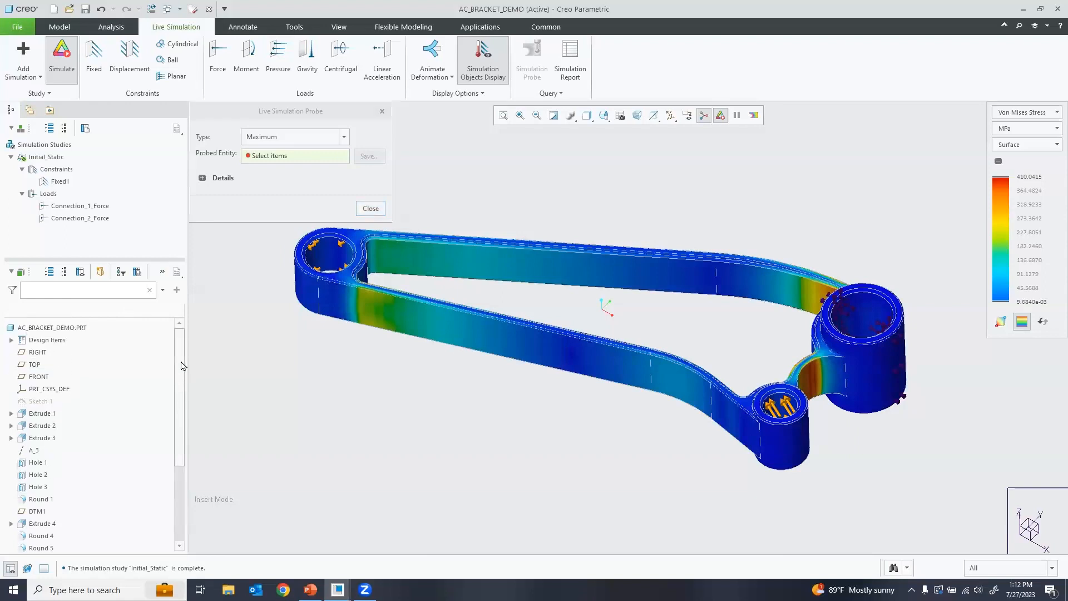
left_click(64, 325)
left_click(382, 160)
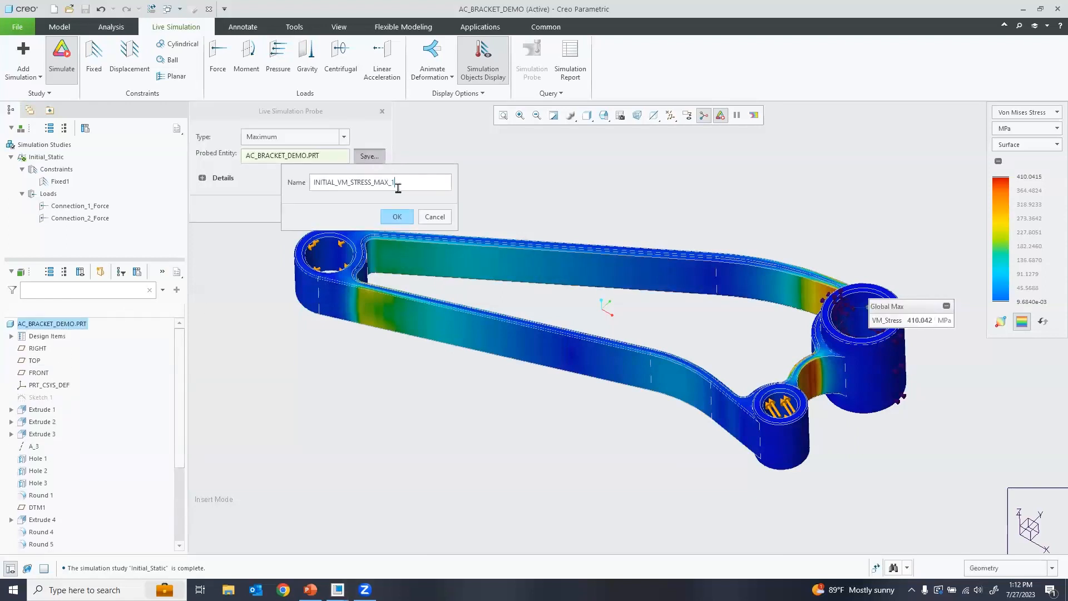
left_click(398, 218)
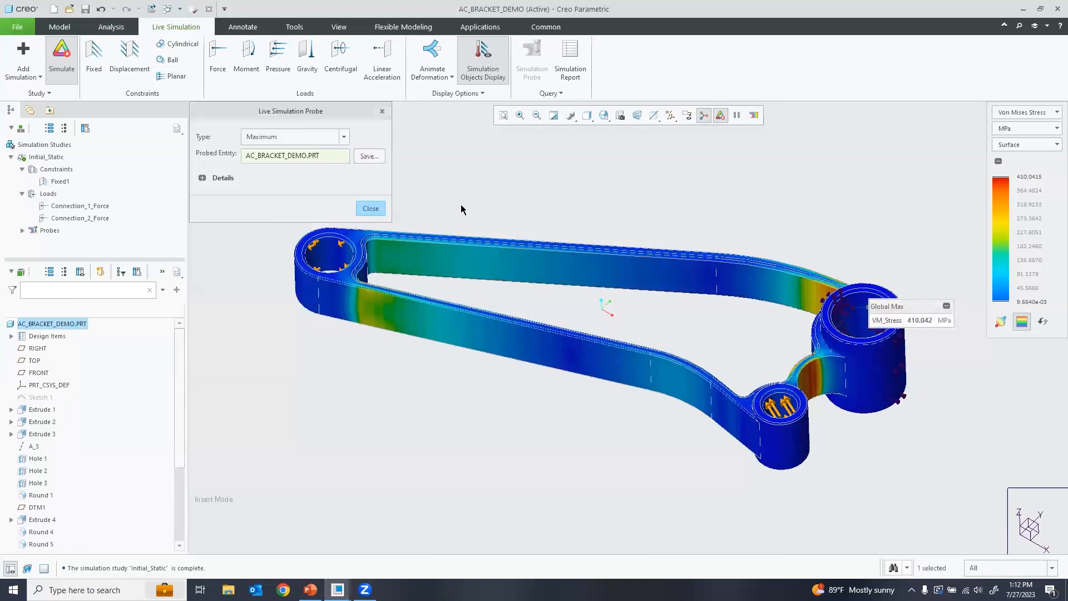
left_click(370, 210)
left_click_drag(920, 316, 718, 317)
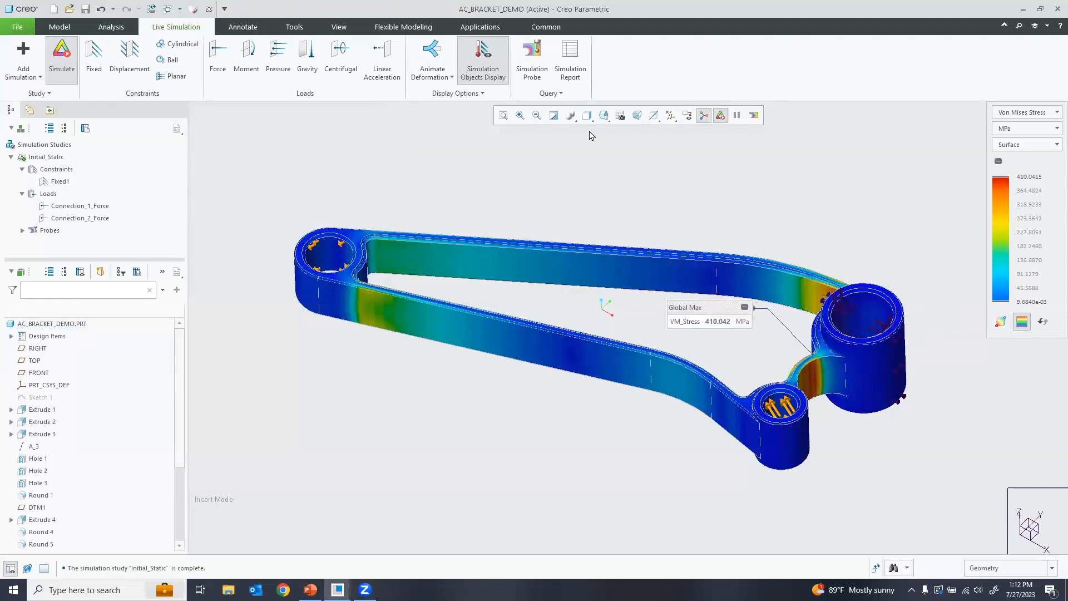
Step: Turn on Accumulate Data and view the maximum Von Mises stress probe as a graph, then collapse the probe display
left_click(559, 98)
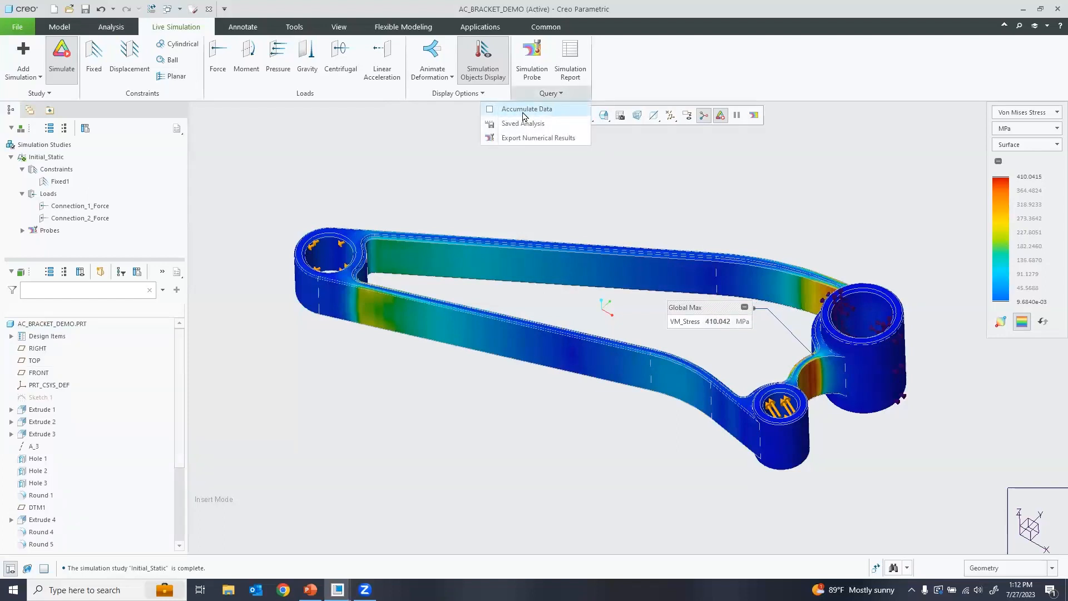
left_click(491, 110)
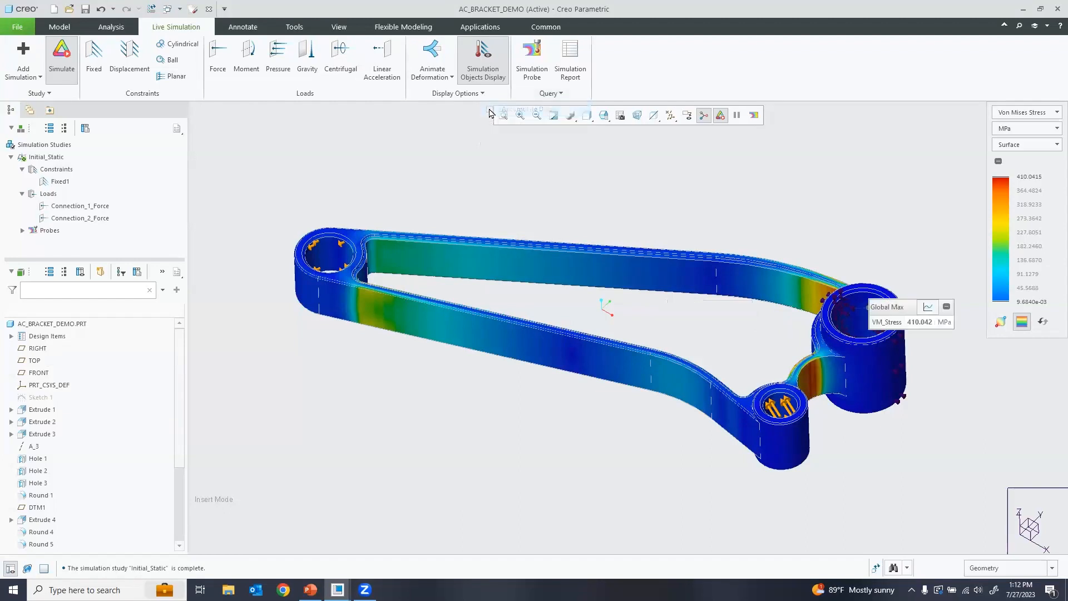
left_click(929, 310)
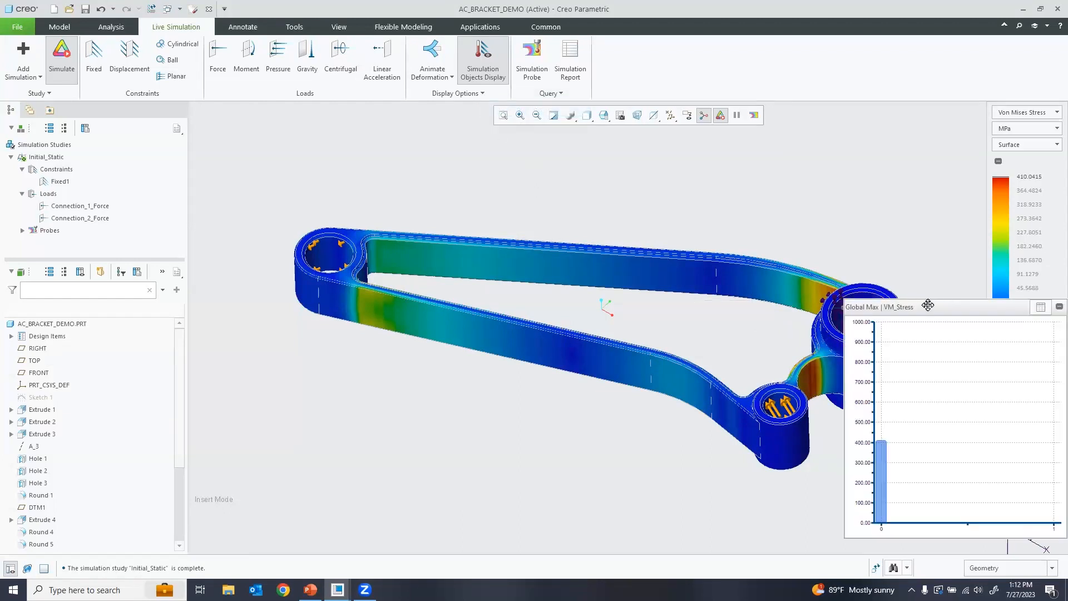
left_click_drag(923, 309, 537, 202)
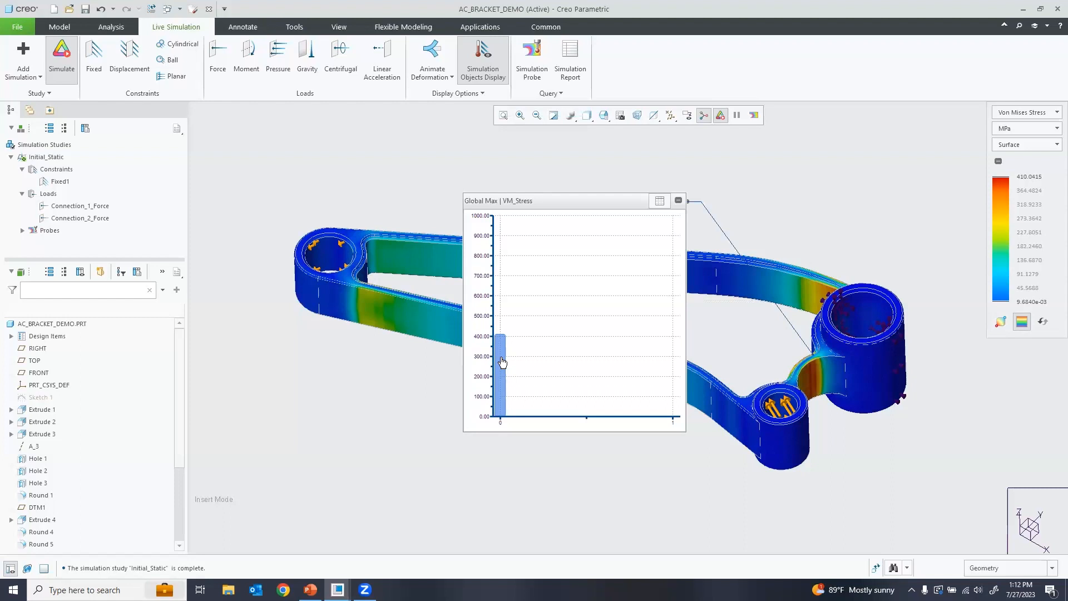
left_click(679, 201)
Step: Display the Deformation result on the bracket and play the deformation animation briefly, stopping it again
left_click_drag(1047, 173, 1002, 226)
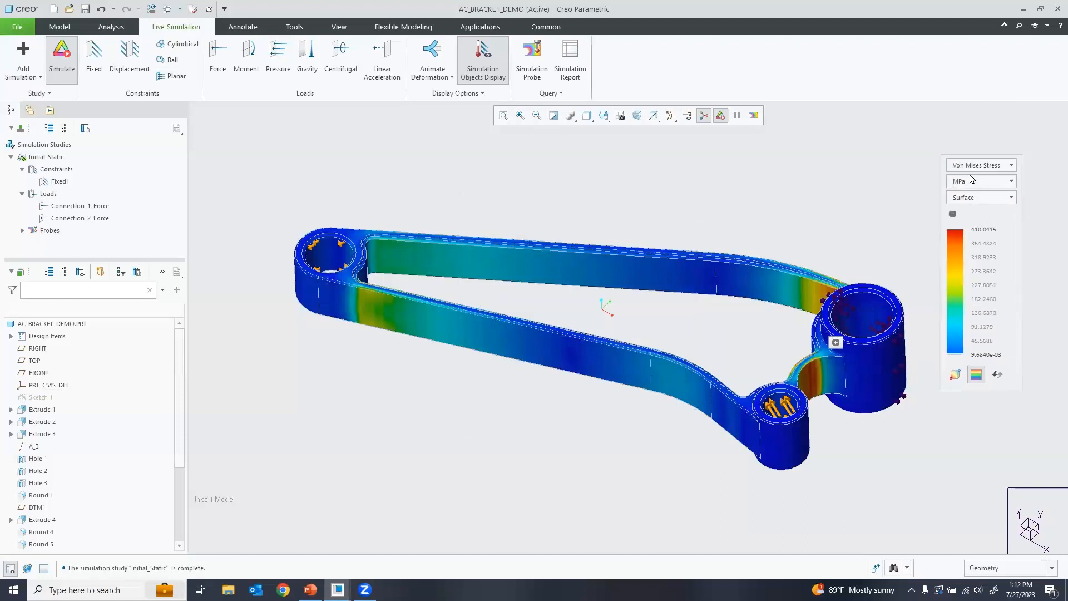
mouse_move(701, 184)
middle_mouse_down()
mouse_move(697, 209)
mouse_move(703, 179)
middle_mouse_up()
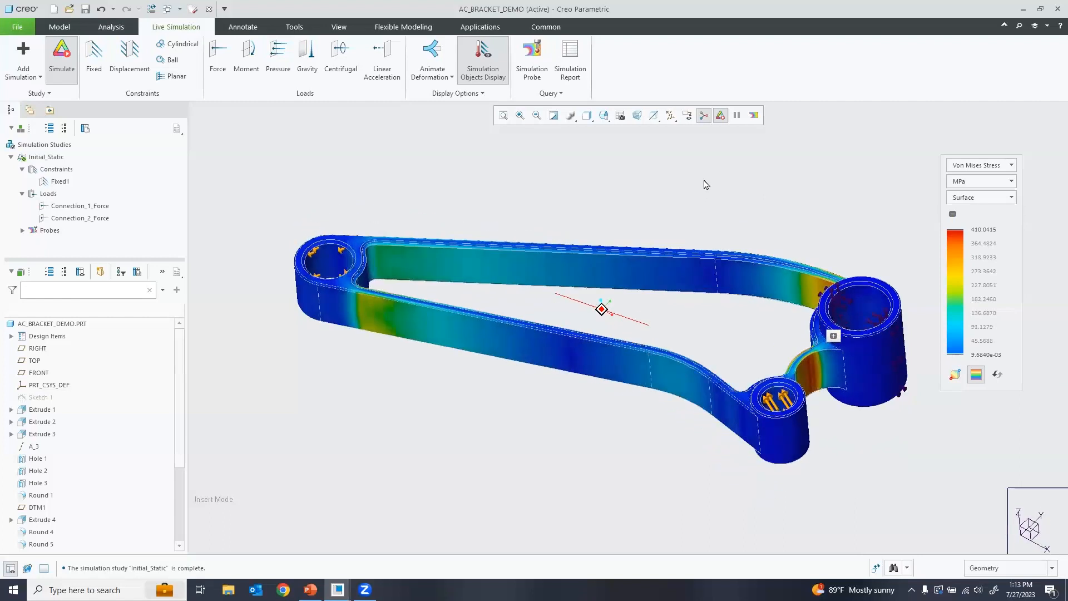
left_click(985, 171)
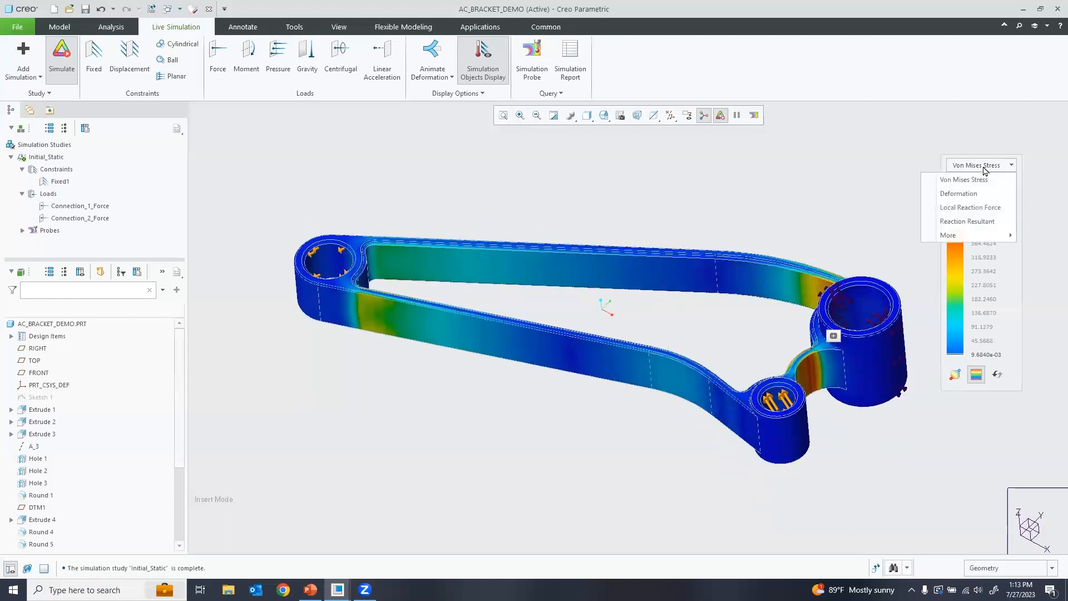
left_click(980, 195)
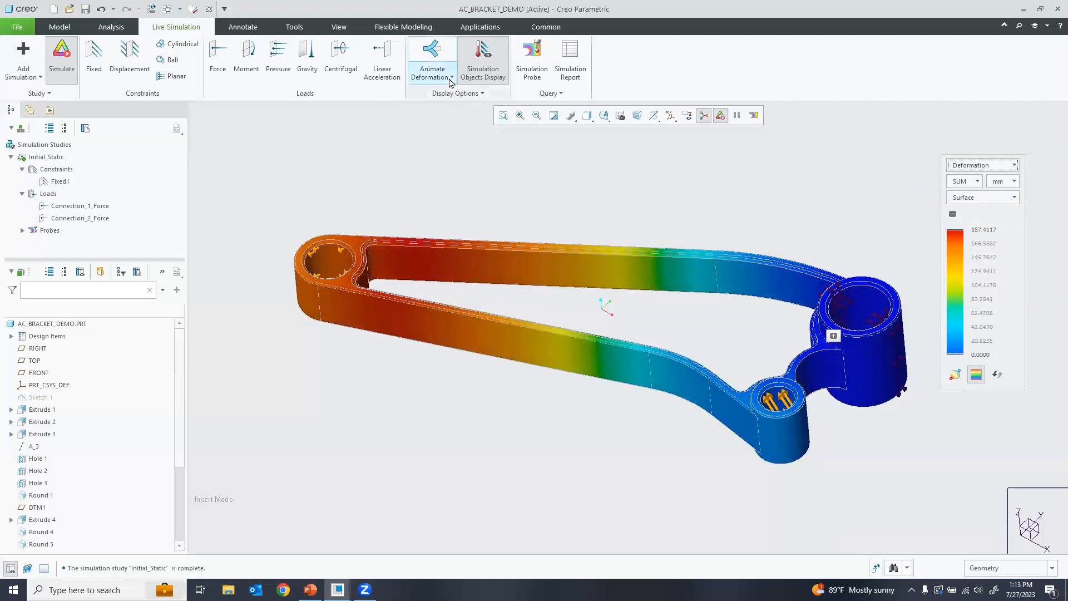
left_click(438, 51)
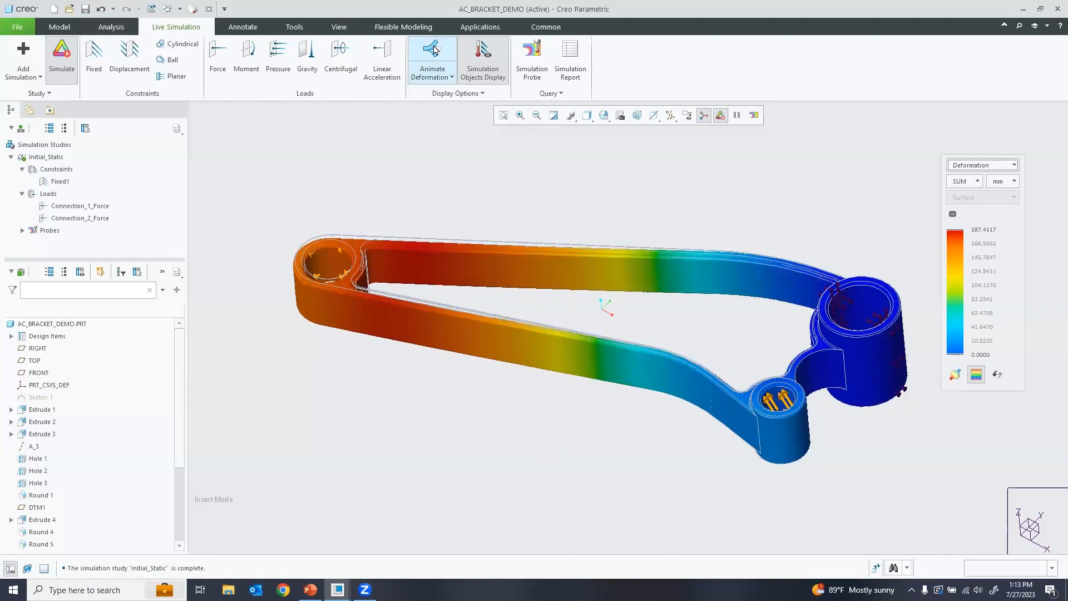
left_click(438, 50)
Step: Review the other available result types, return the display to Von Mises Stress and inspect the bracket's stress regions from several angles
left_click(977, 166)
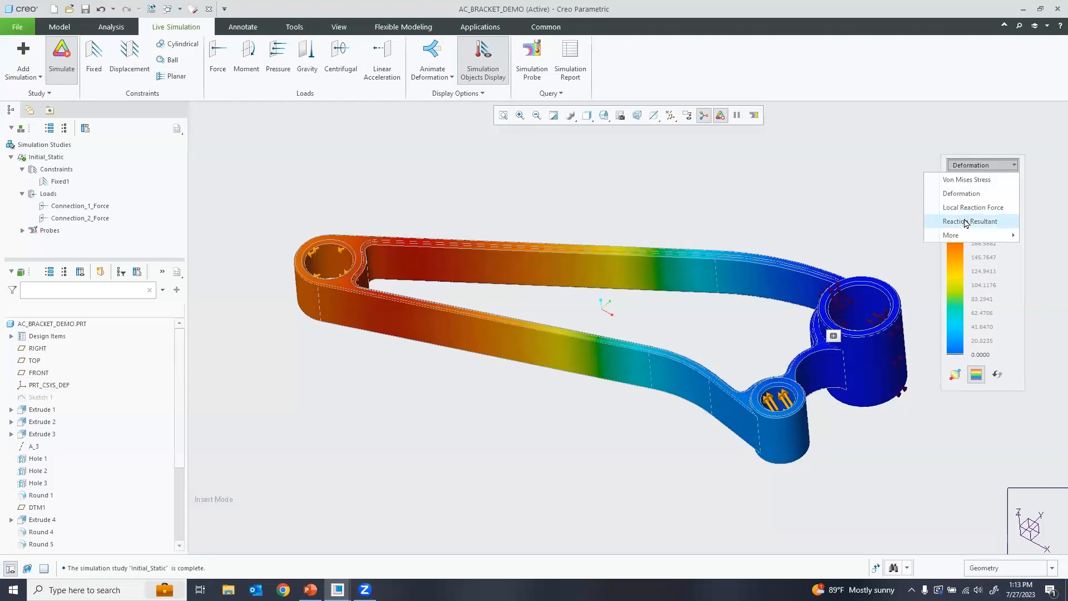
mouse_move(949, 235)
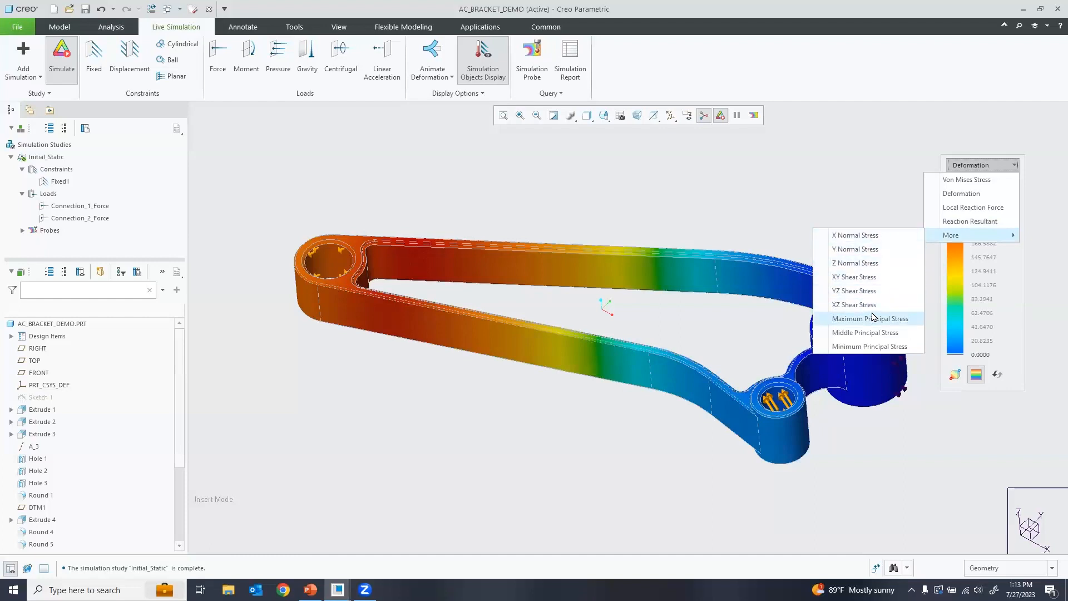
left_click(893, 185)
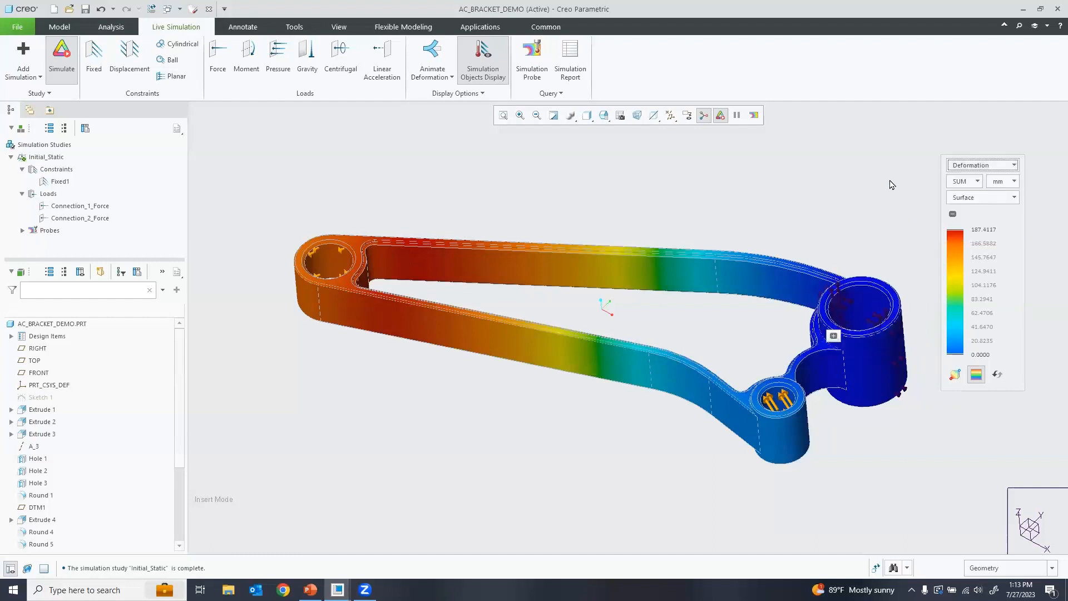
left_click(962, 173)
left_click(966, 179)
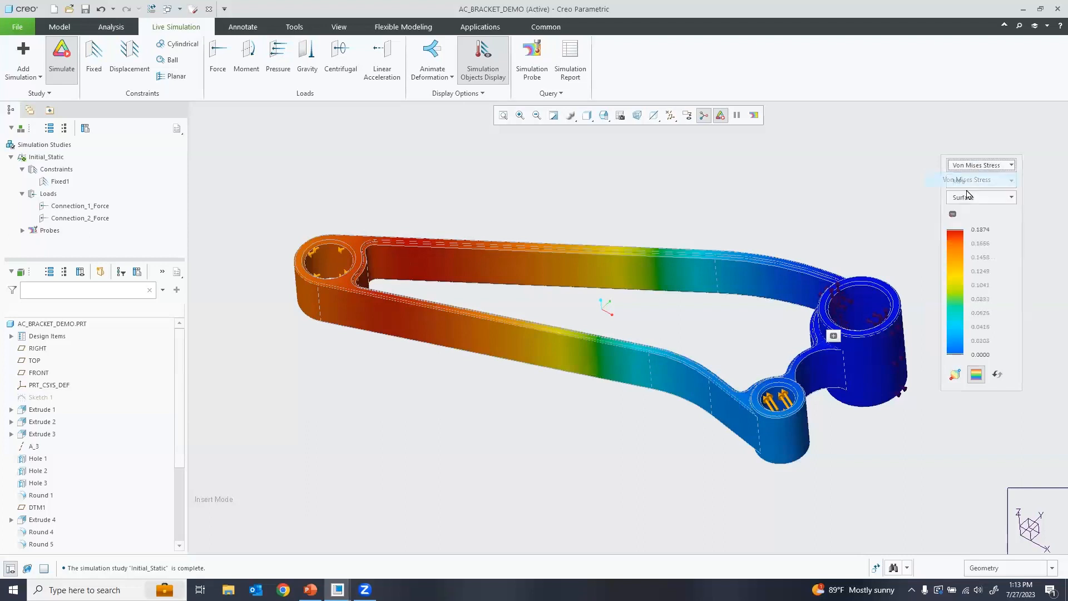
mouse_move(551, 175)
middle_mouse_down()
mouse_move(565, 158)
mouse_move(554, 165)
middle_mouse_up()
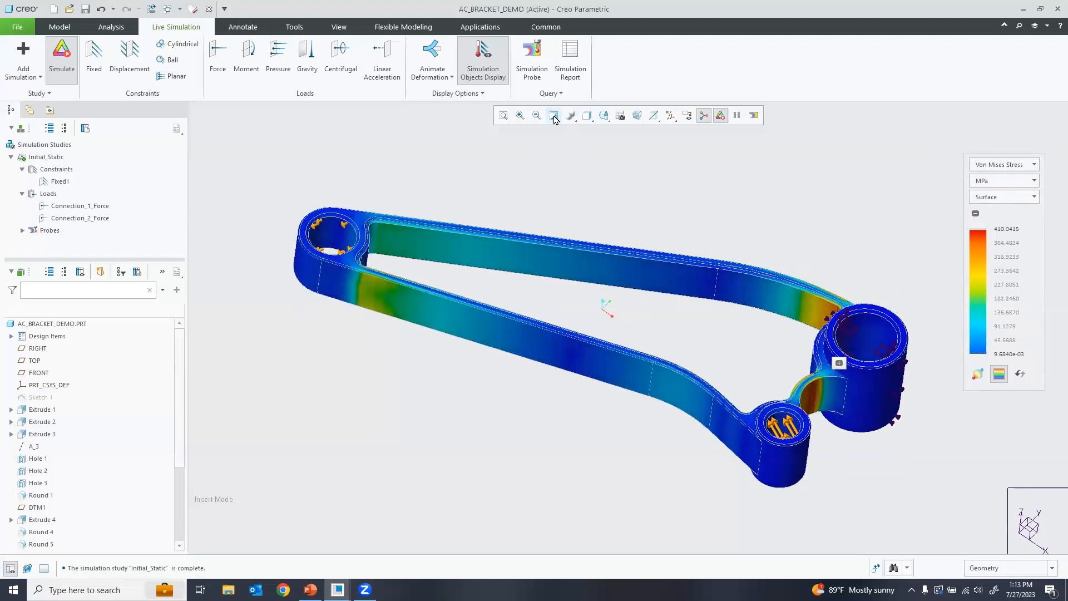
mouse_move(550, 218)
middle_mouse_down()
mouse_move(535, 212)
mouse_move(551, 181)
mouse_move(556, 229)
mouse_move(541, 231)
middle_mouse_up()
mouse_move(527, 230)
middle_mouse_down()
mouse_move(520, 236)
mouse_move(547, 271)
middle_mouse_up()
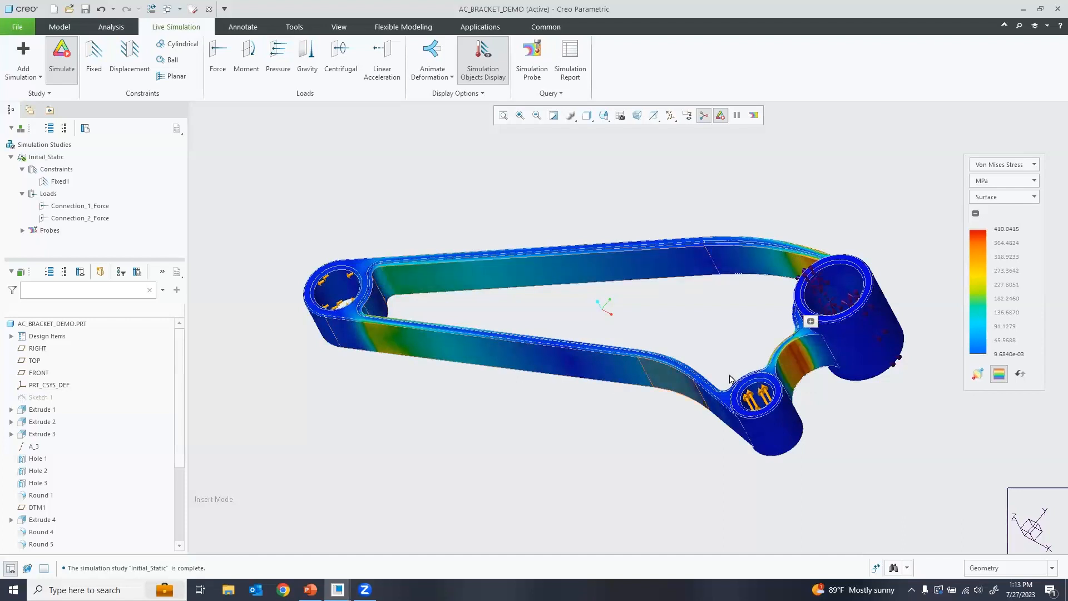
middle_click_drag(426, 217, 446, 212)
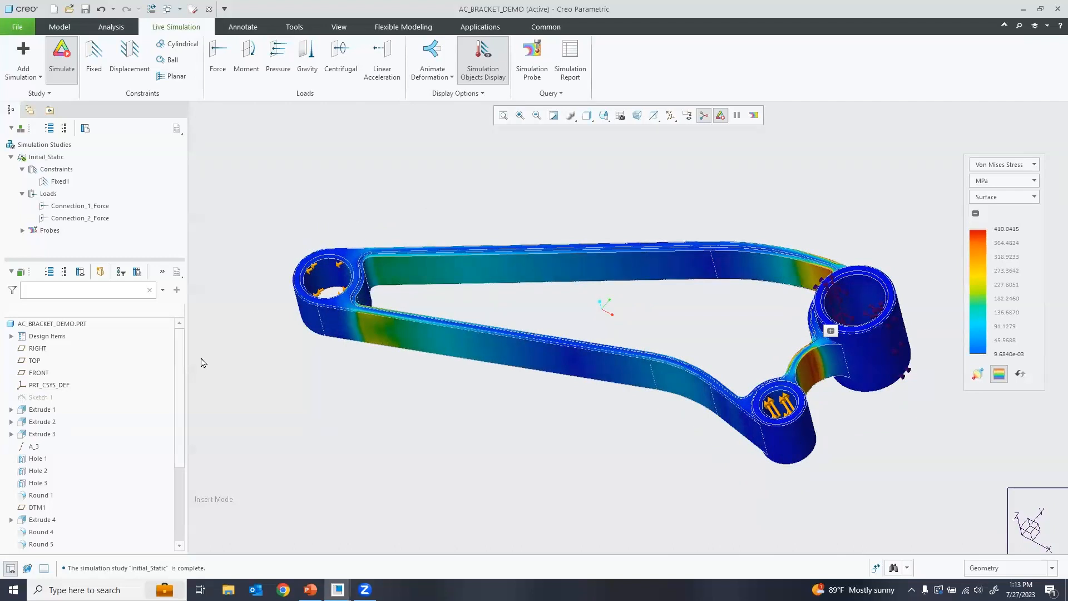
Step: Start a beam Lattice feature and select the loop surfaces around the inner face of the bracket's long arm as its volume region
left_click(60, 27)
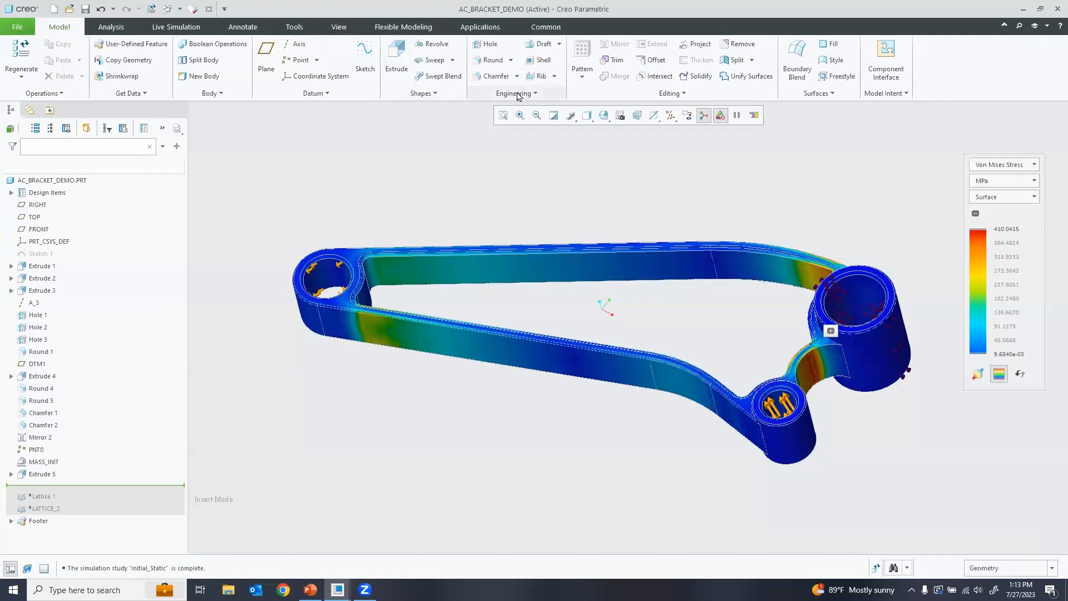
left_click(519, 94)
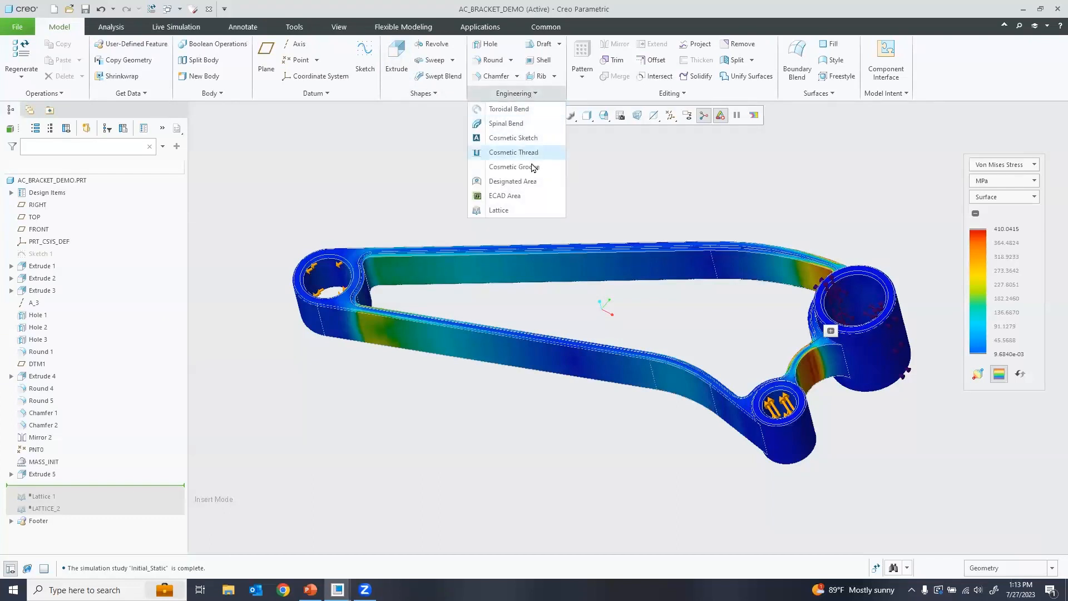
left_click(503, 210)
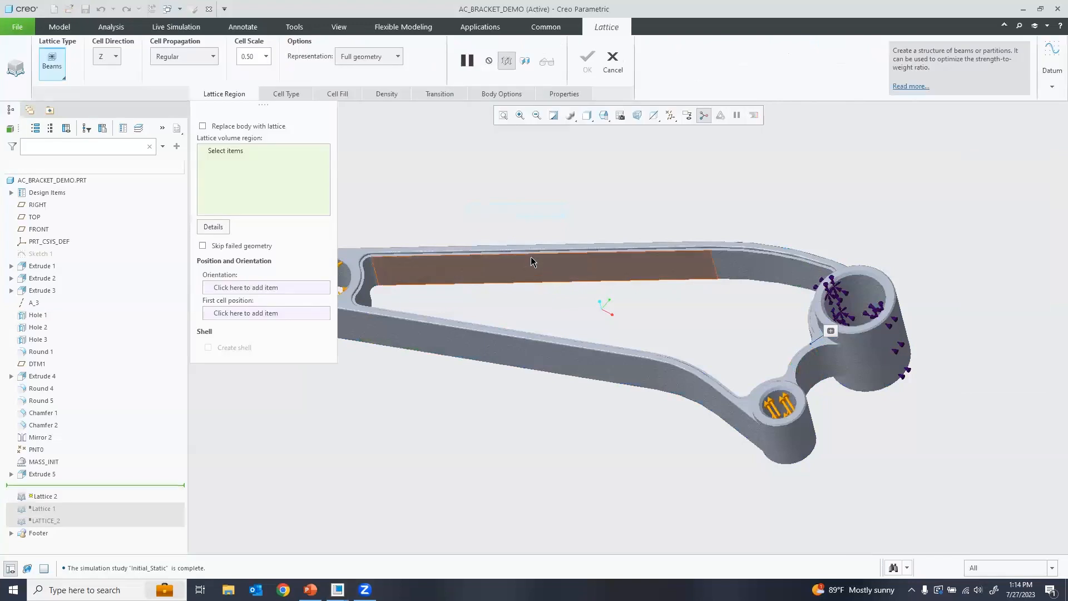
mouse_move(588, 261)
middle_mouse_down()
mouse_move(642, 181)
mouse_move(579, 242)
middle_mouse_up()
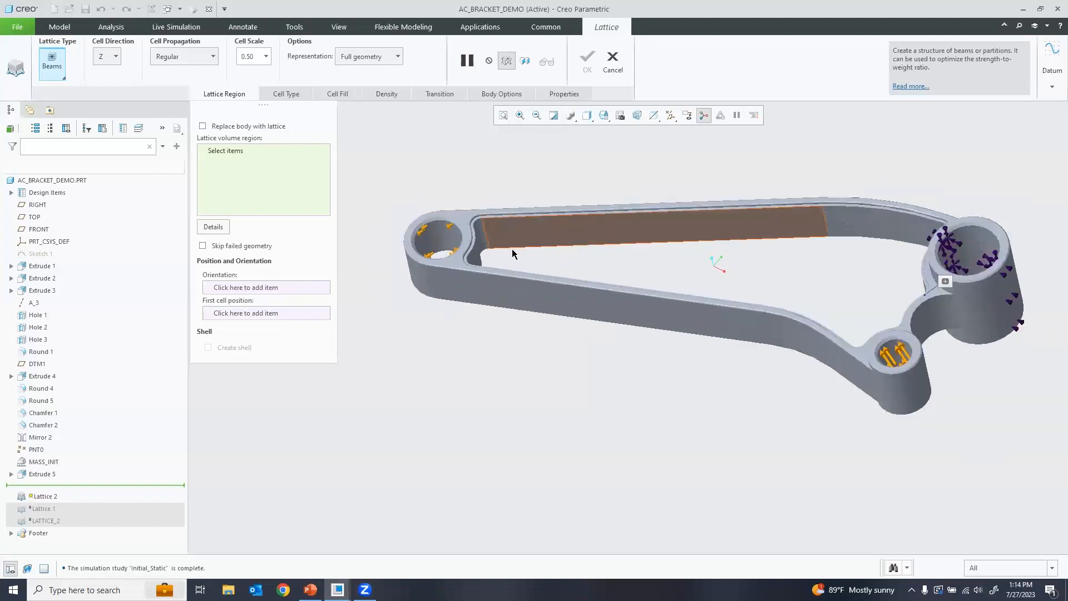
left_click(588, 229)
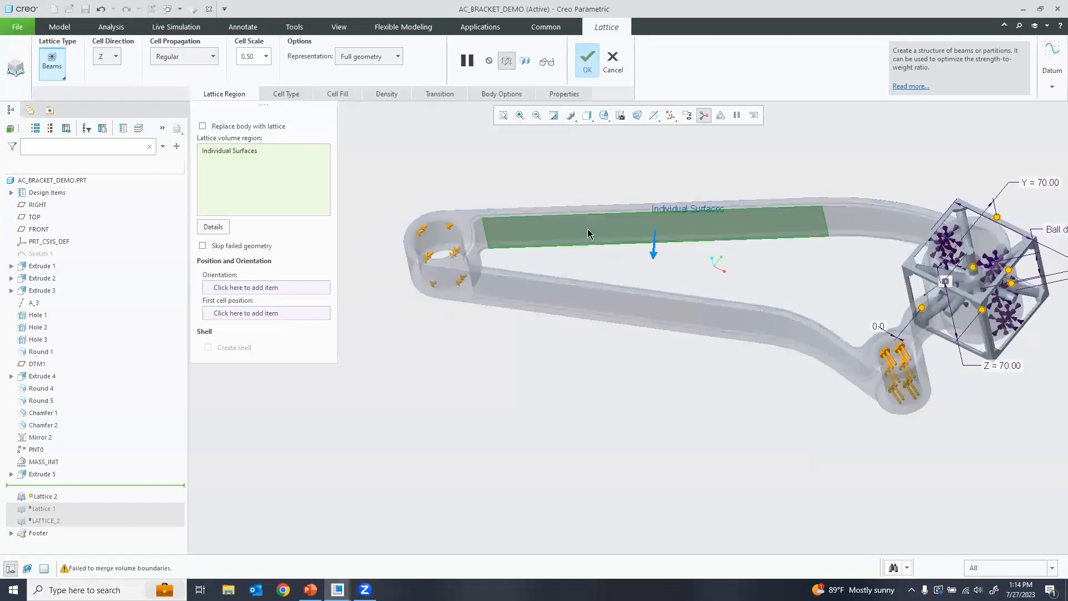
left_click(827, 230, "shift")
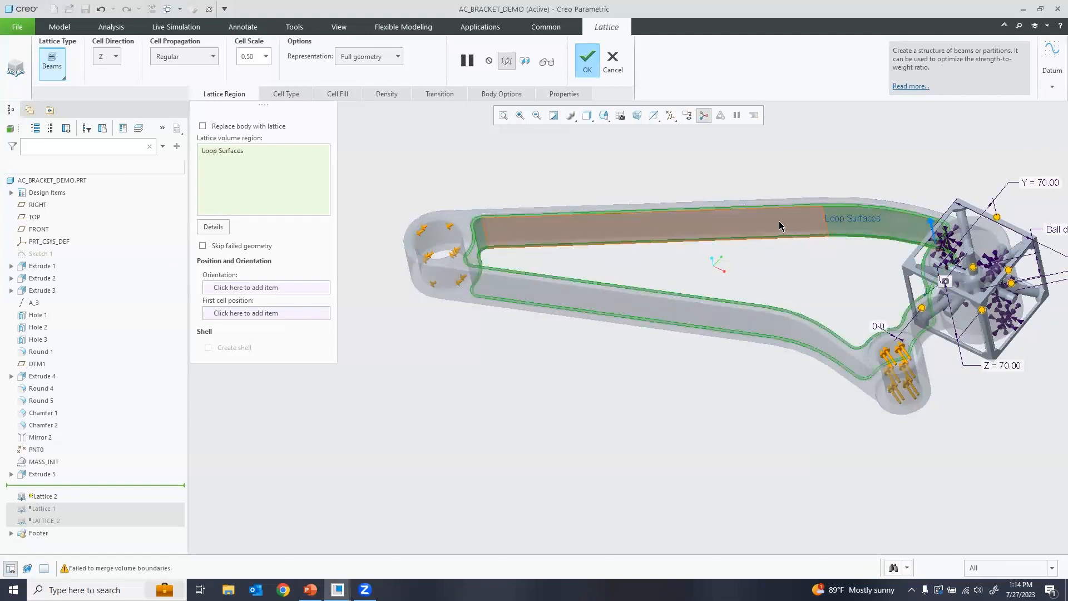
Step: Add the remaining inner wall surfaces along the arms and around the bosses to the lattice region, completing its closed boundary
left_click(634, 232, "ctrl")
middle_click_drag(633, 231, 587, 158)
left_click(587, 154, "ctrl")
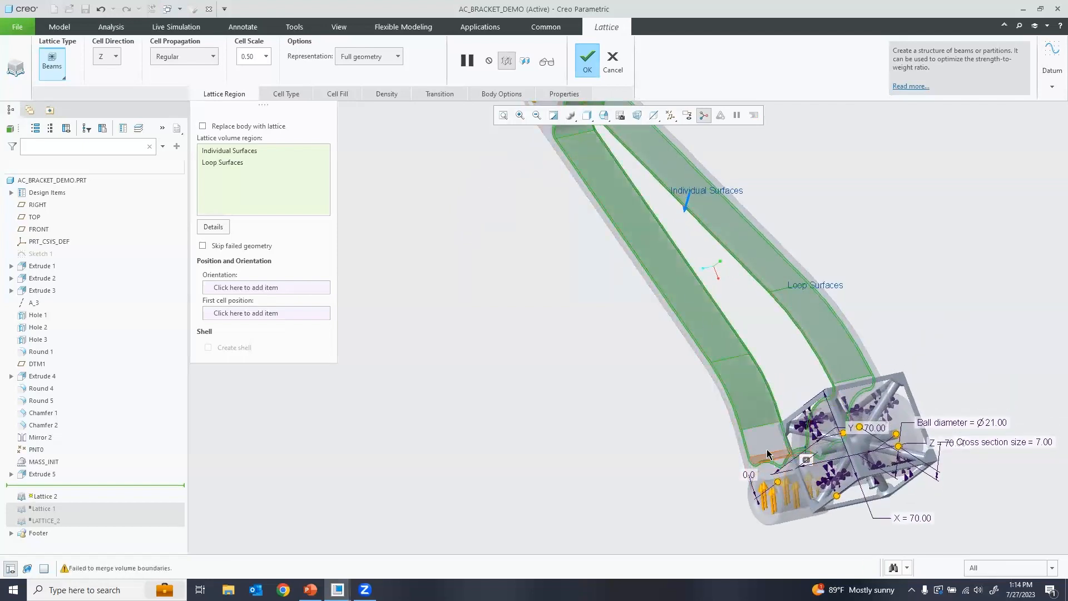
middle_click_drag(772, 440, 796, 437)
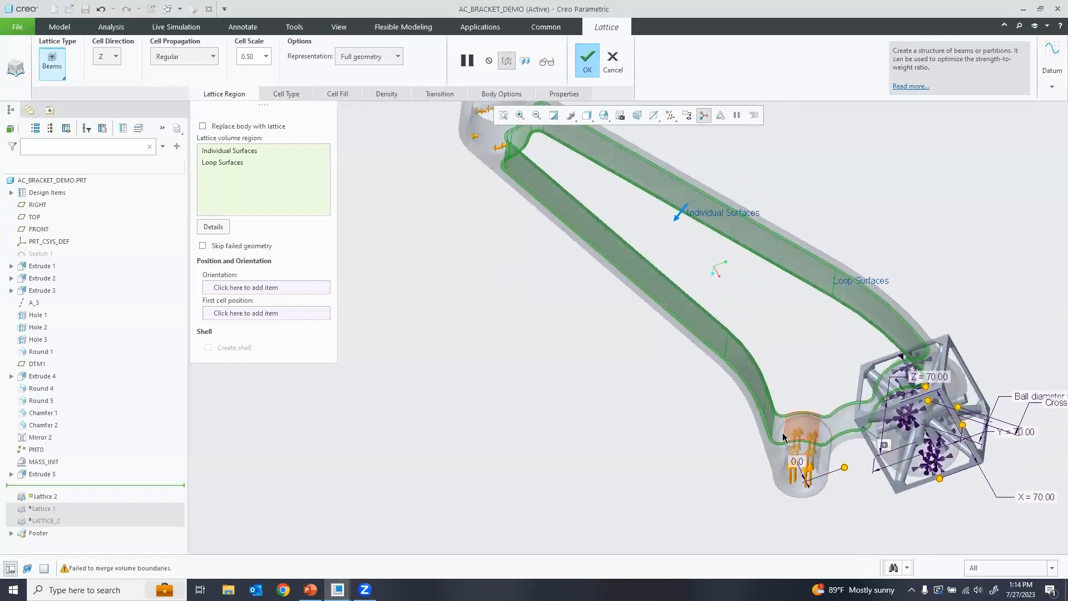
left_click(796, 435, "ctrl")
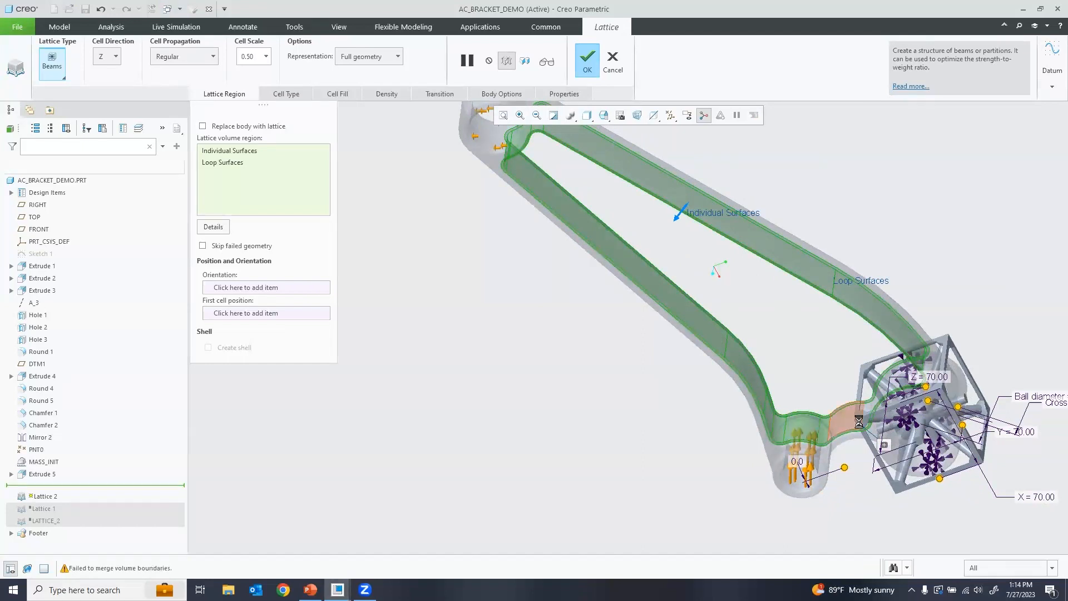
mouse_move(870, 418)
middle_mouse_down()
mouse_move(889, 409)
mouse_move(779, 334)
mouse_move(687, 245)
mouse_move(675, 320)
mouse_move(702, 293)
mouse_move(876, 288)
middle_mouse_up()
scroll(876, 291, "up", 2)
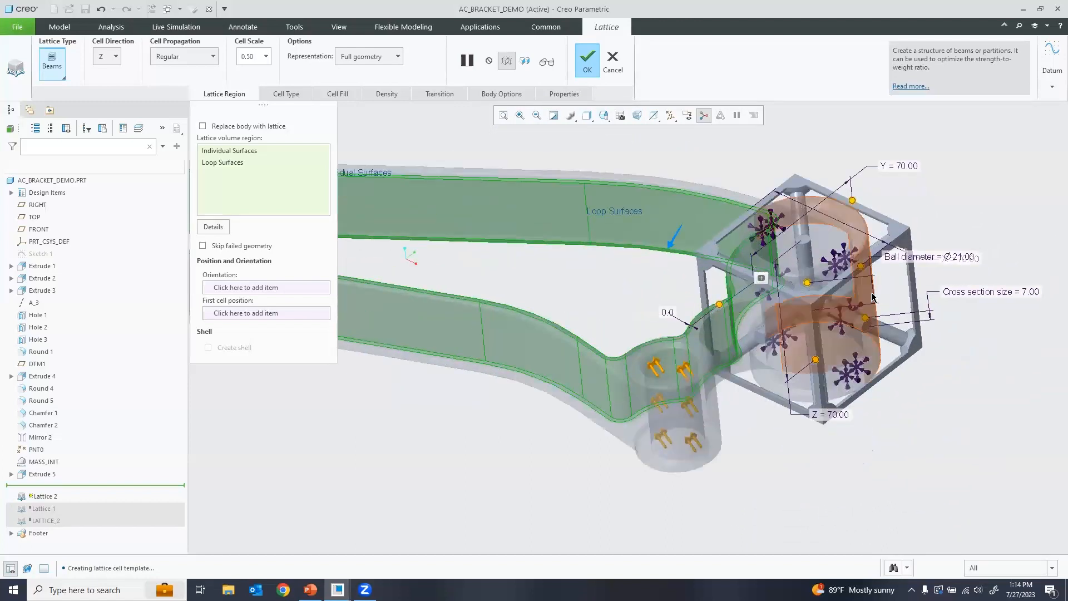
scroll(846, 300, "down", 2)
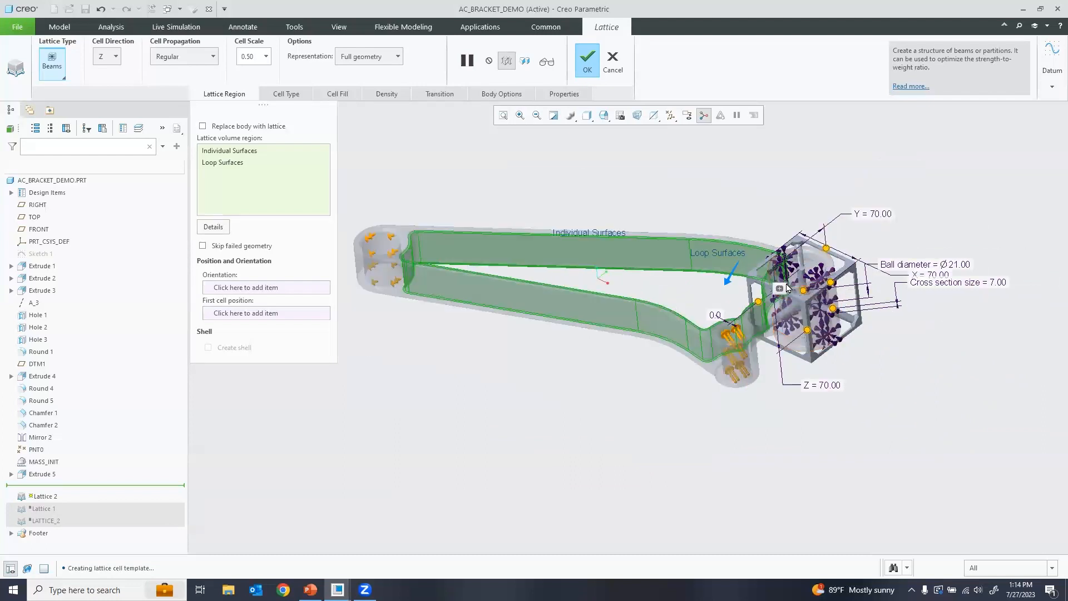
scroll(823, 288, "up", 1)
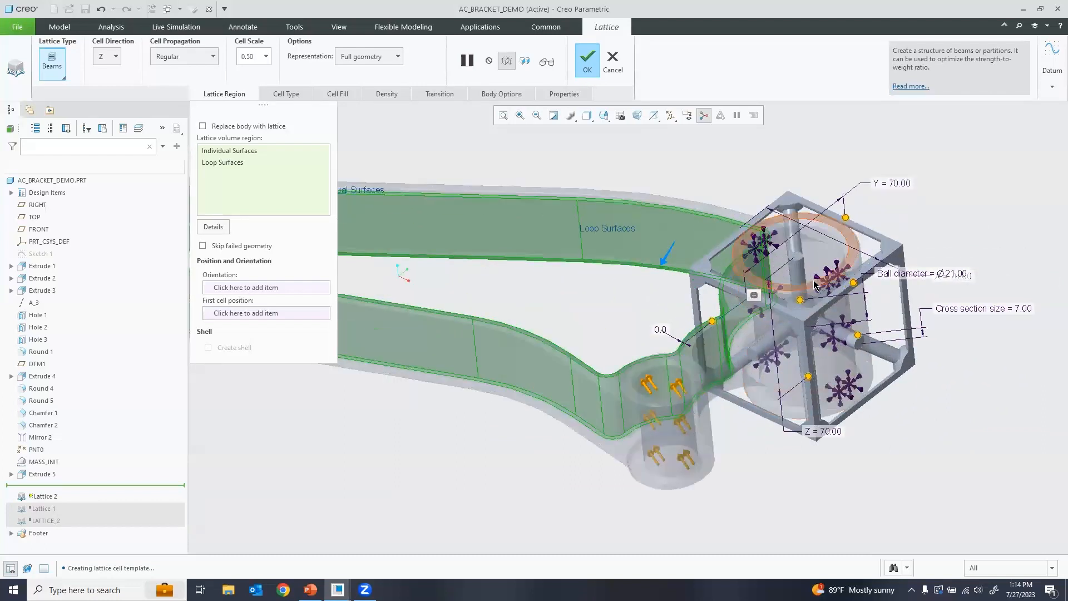
scroll(815, 283, "down", 1)
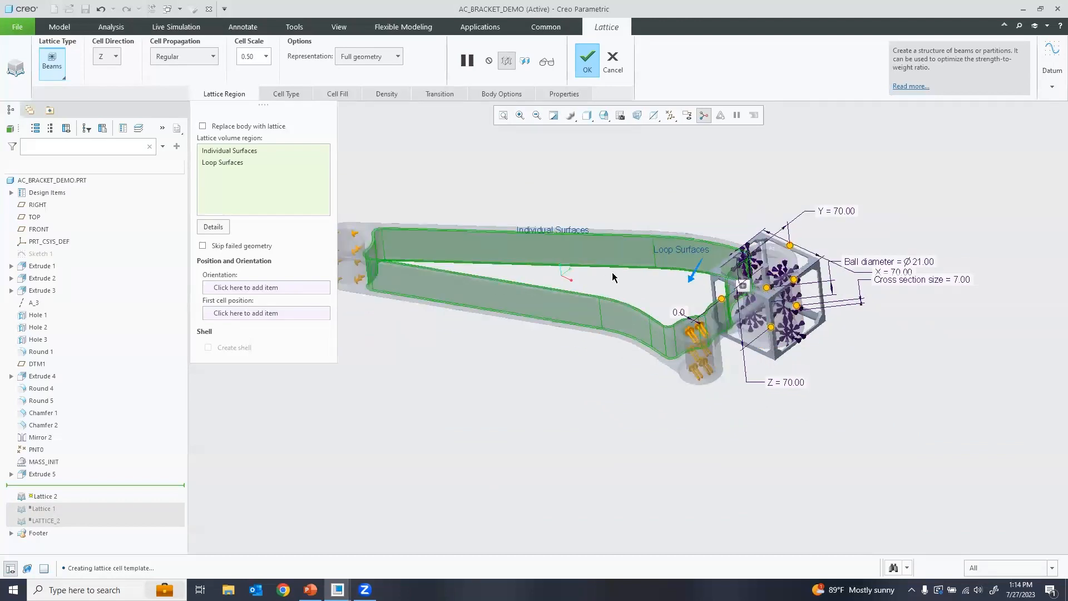
middle_click_drag(614, 273, 709, 246, "shift")
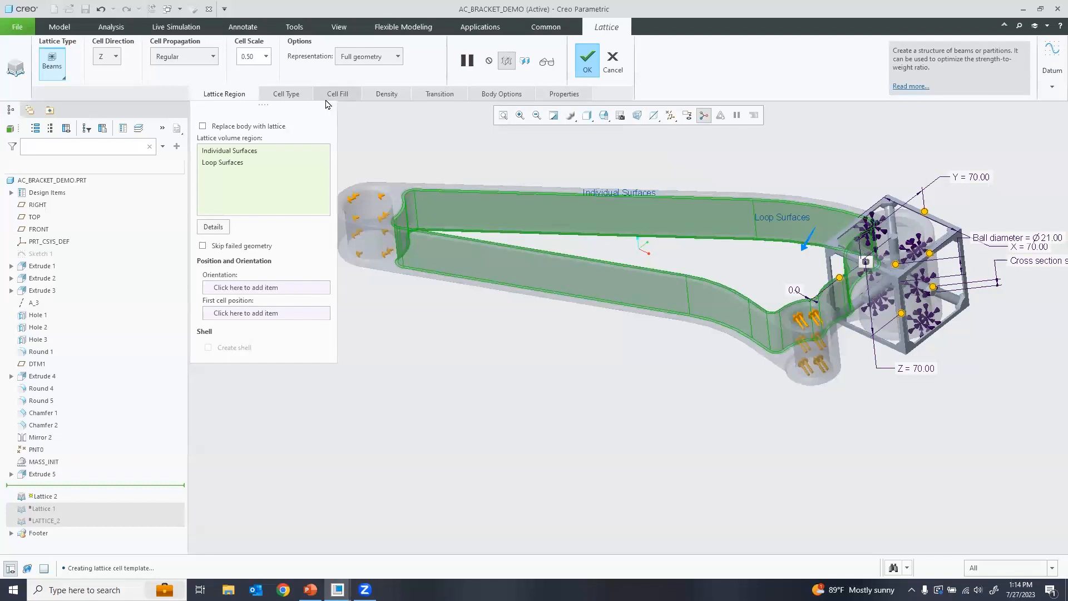
Step: Try the 2.5D lattice type and inspect its cell preview on the bracket
left_click(52, 62)
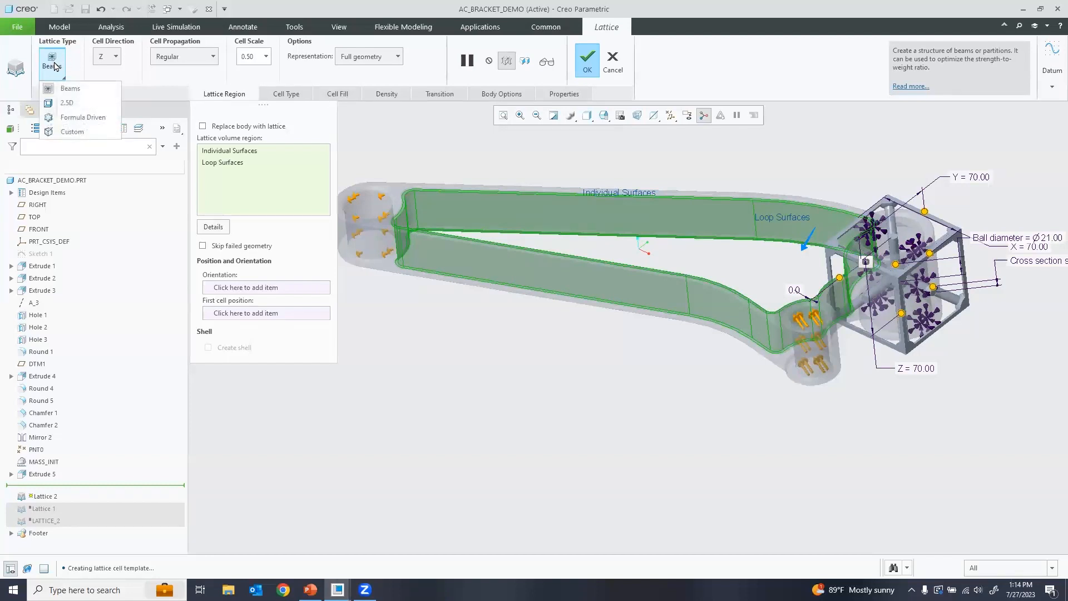
left_click(67, 103)
middle_click_drag(605, 159, 600, 169)
middle_click_drag(865, 273, 832, 219)
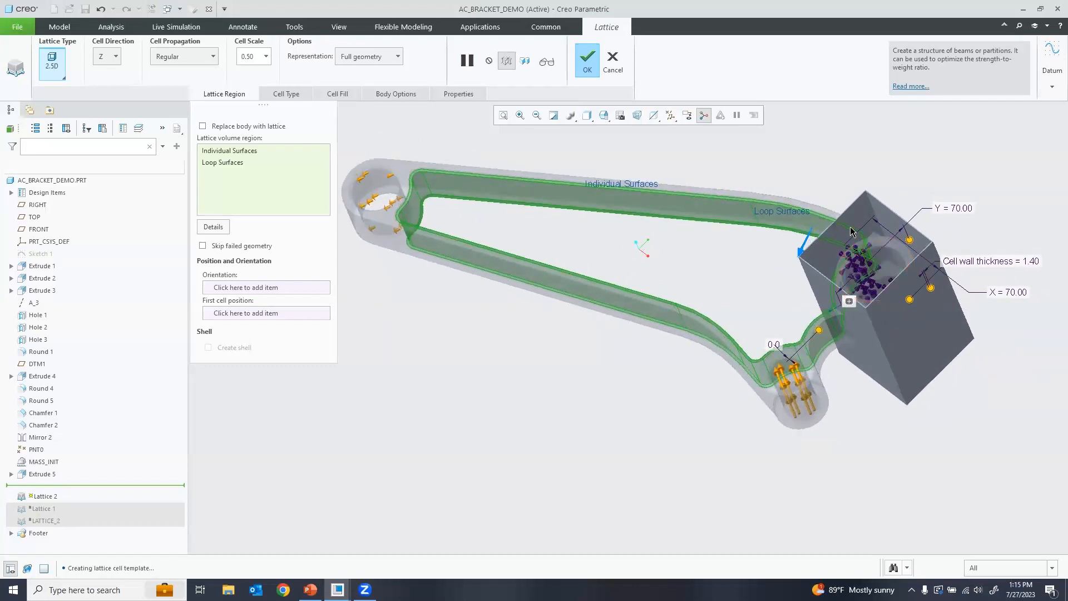
middle_click_drag(601, 255, 563, 248)
Step: Try the Formula Driven lattice type, inspect its cell preview and return the lattice type to Beams
left_click(48, 69)
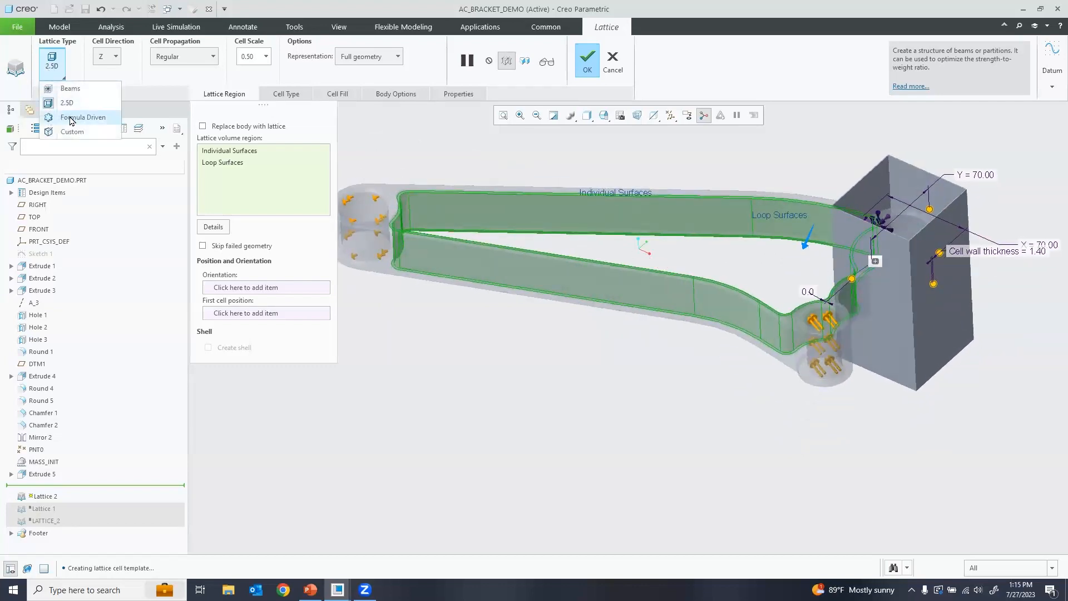
left_click(75, 117)
mouse_move(785, 237)
middle_mouse_down()
mouse_move(898, 272)
mouse_move(888, 216)
middle_mouse_up()
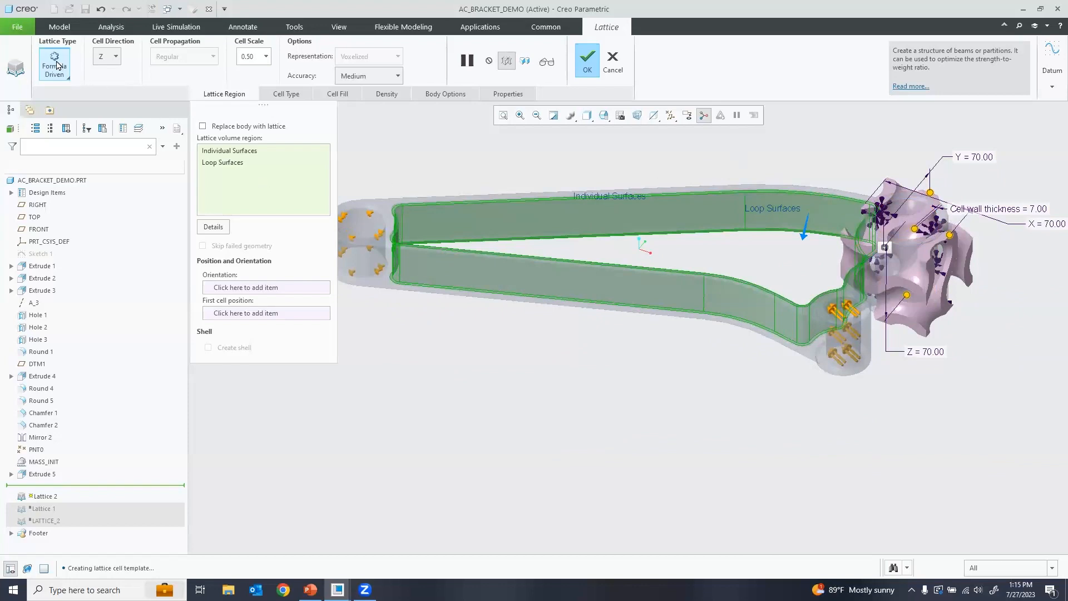
left_click(58, 66)
left_click(66, 89)
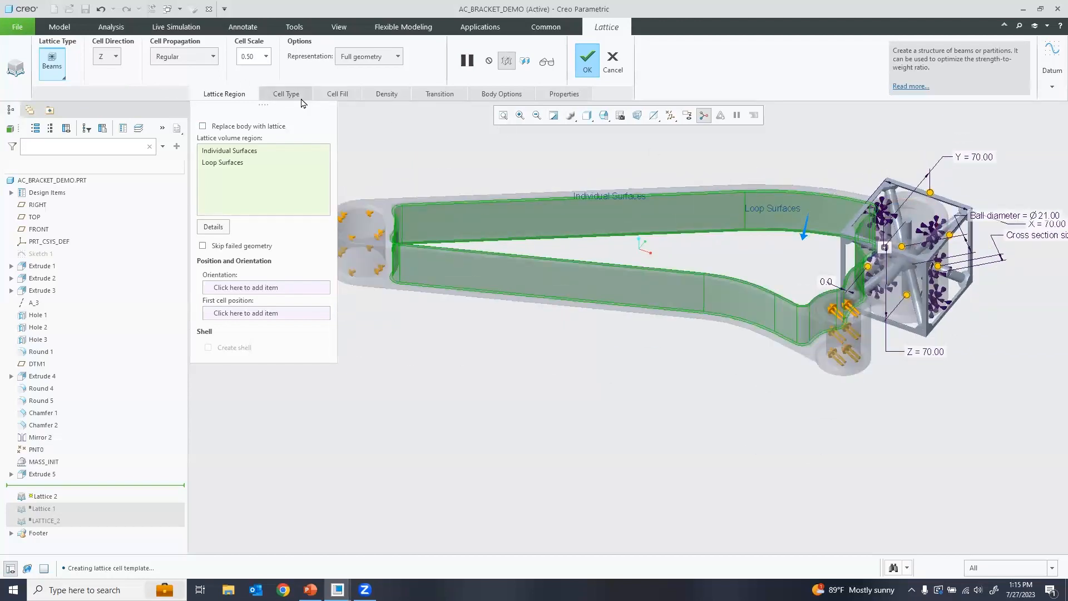
Step: Compare the hexagonal, rounded polyhedral and triangular cell shapes on the preview, returning to the cubic cell shape
left_click(291, 96)
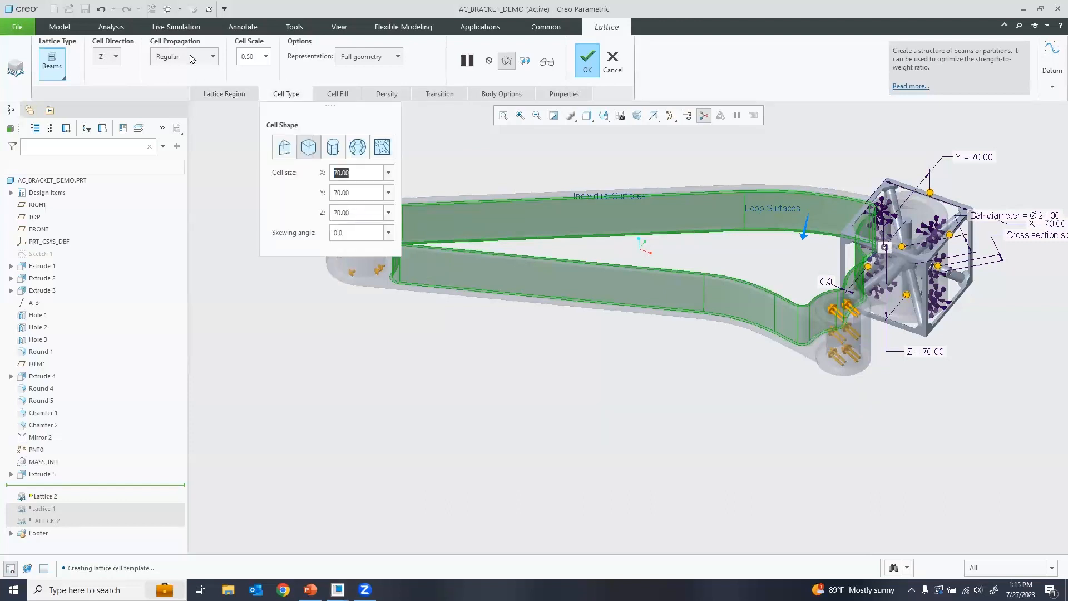
left_click(333, 148)
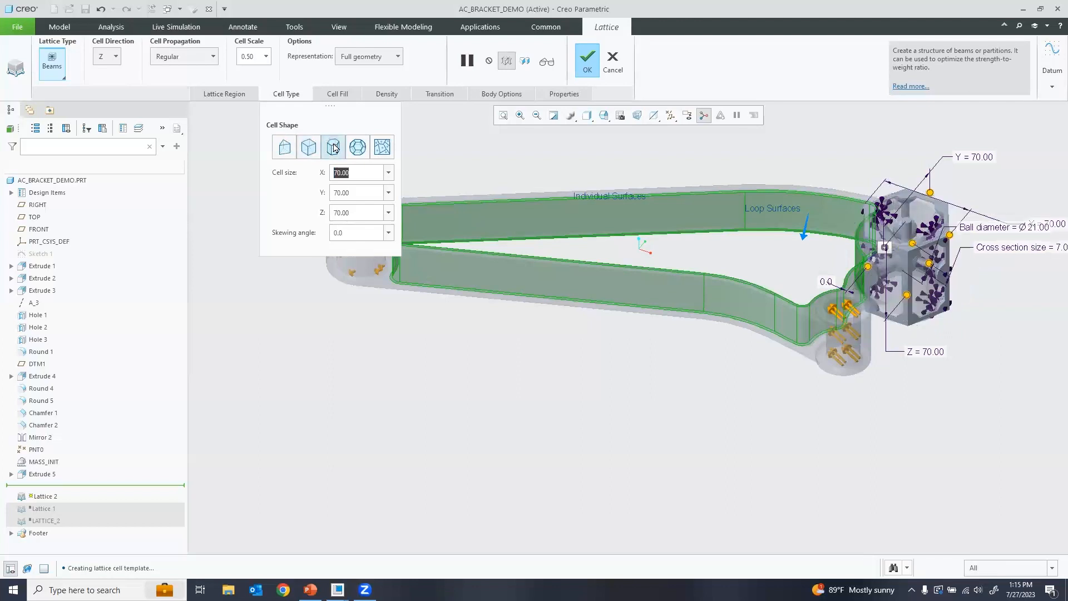
mouse_move(955, 262)
middle_mouse_down()
mouse_move(717, 207)
mouse_move(696, 192)
mouse_move(497, 165)
middle_mouse_up()
scroll(695, 192, "down", 3)
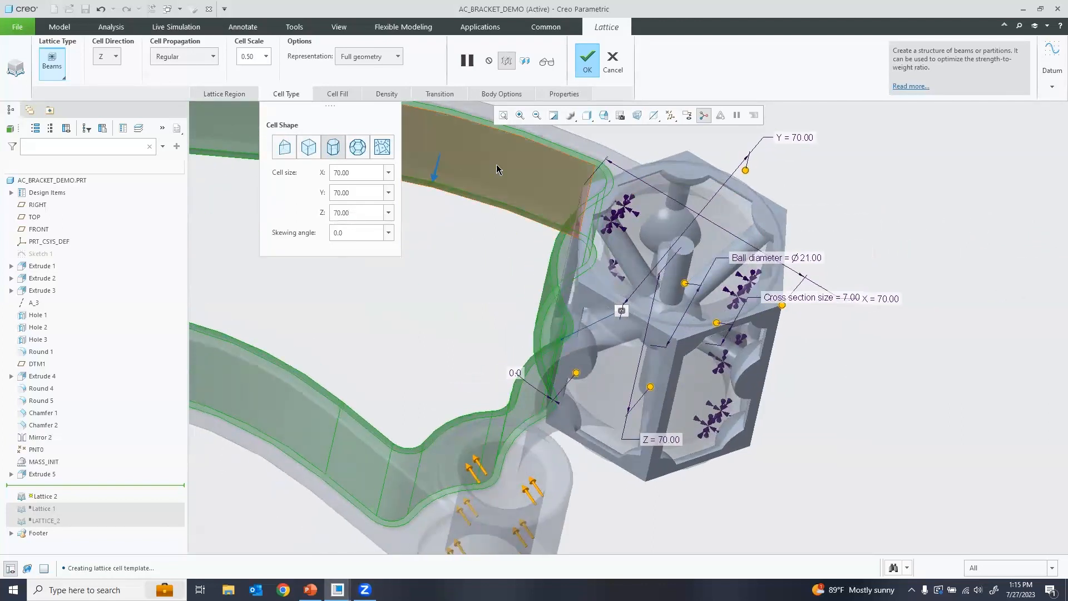
left_click(359, 148)
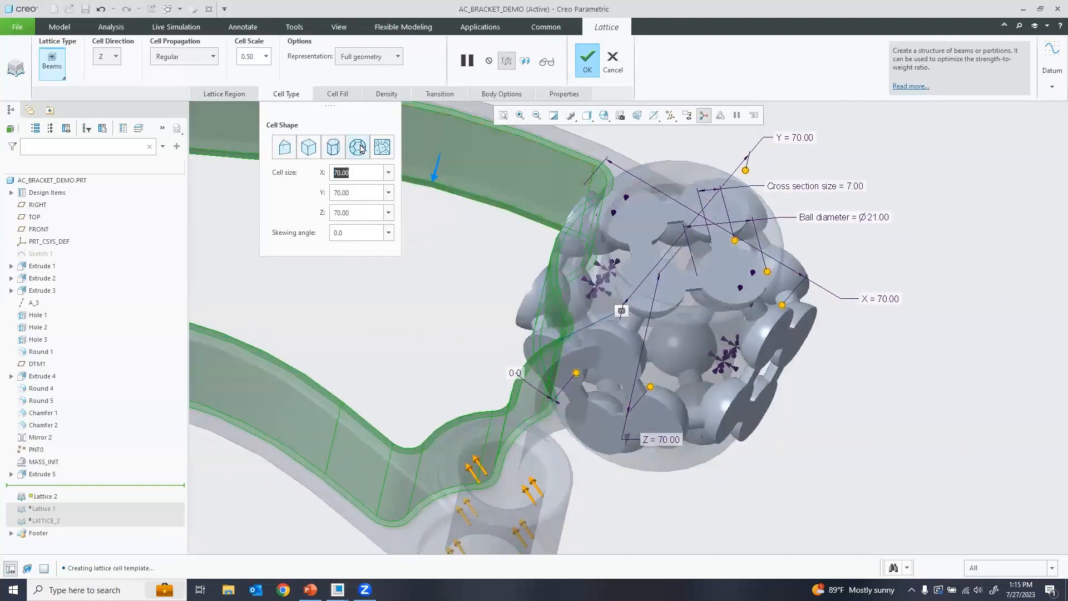
middle_click_drag(679, 295, 707, 267)
left_click(285, 147)
left_click(309, 147)
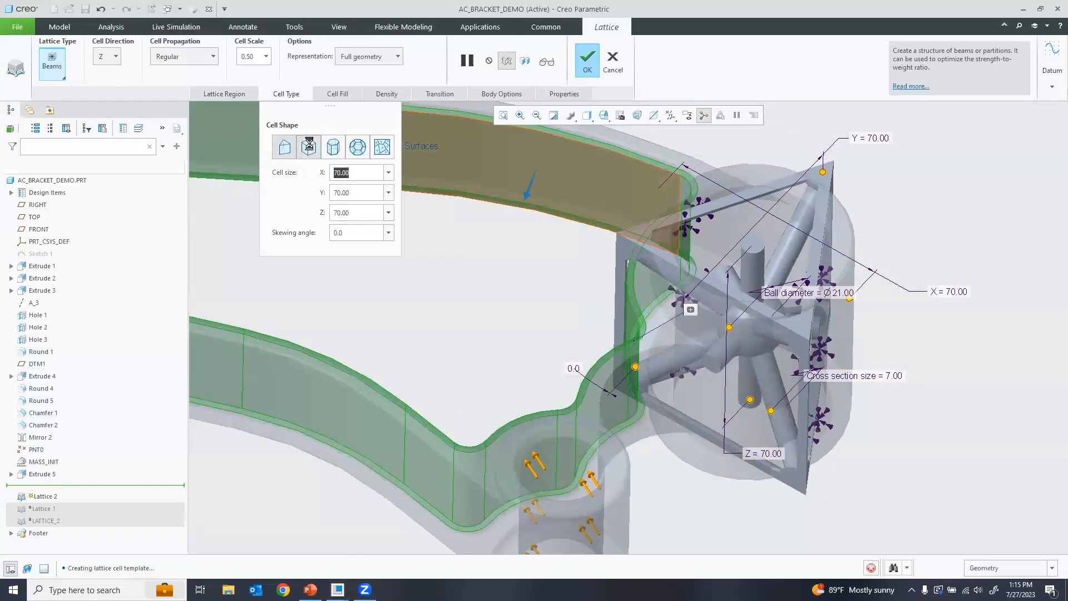
Step: Set the lattice cell size to 35 in X, Y and Z
left_click(361, 173)
double_click(362, 173)
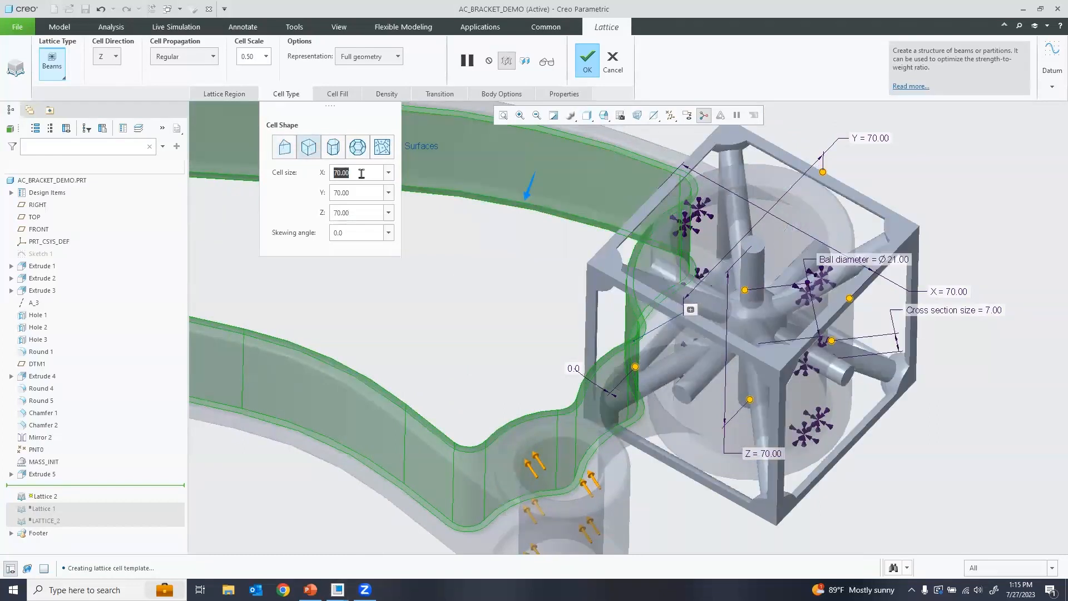
type("35")
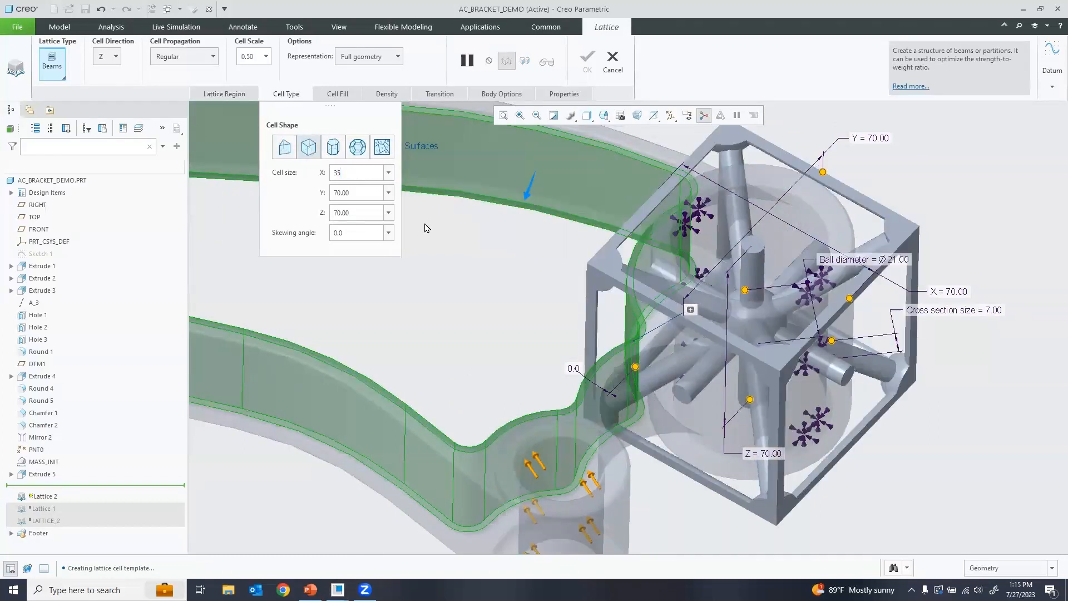
double_click(355, 192)
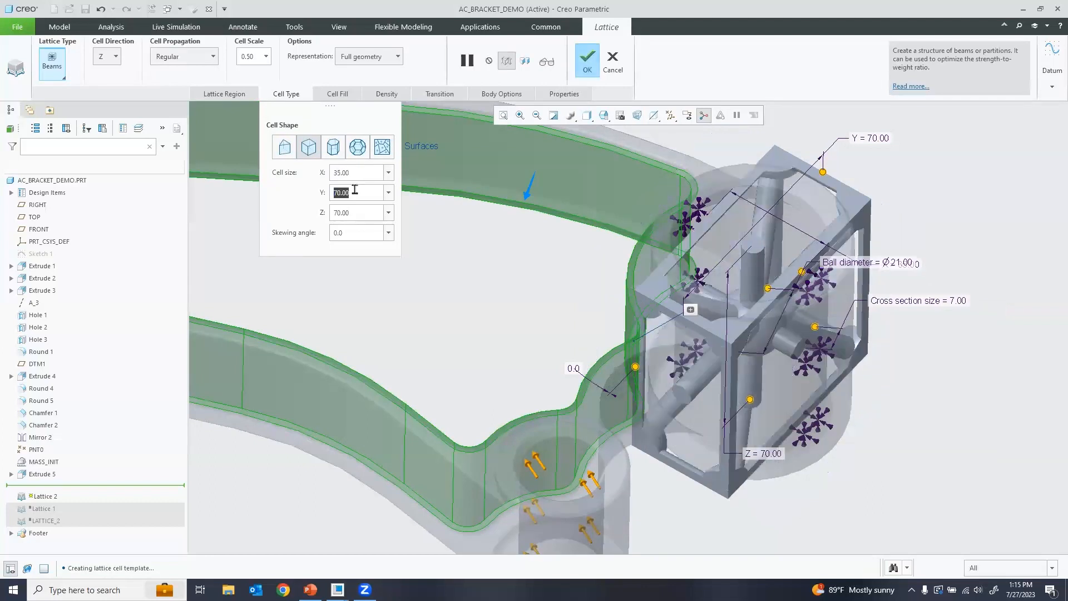
type("35")
double_click(366, 213)
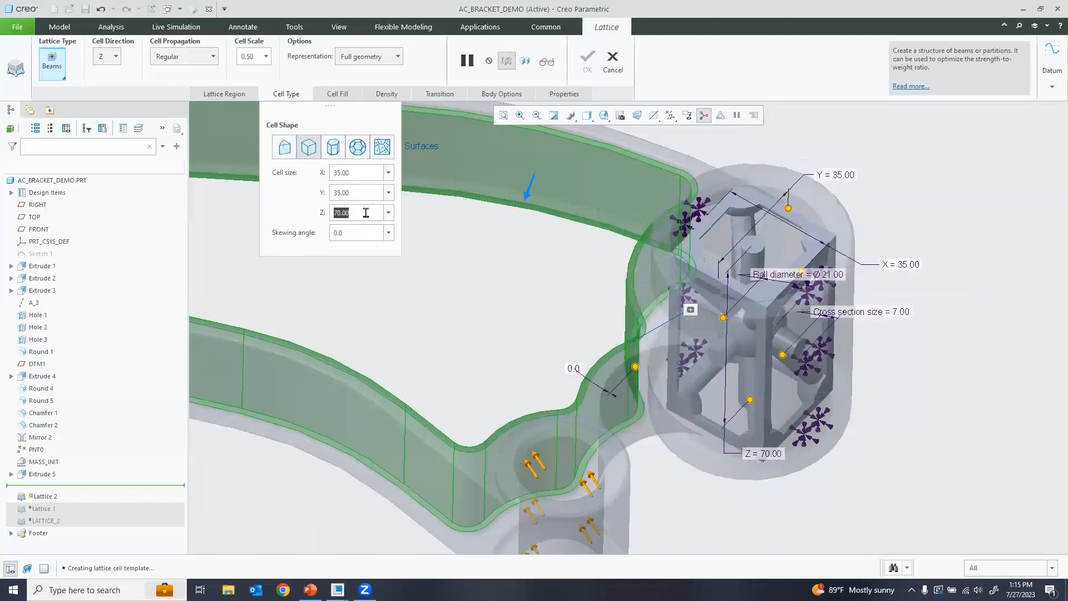
type("35")
key("Return")
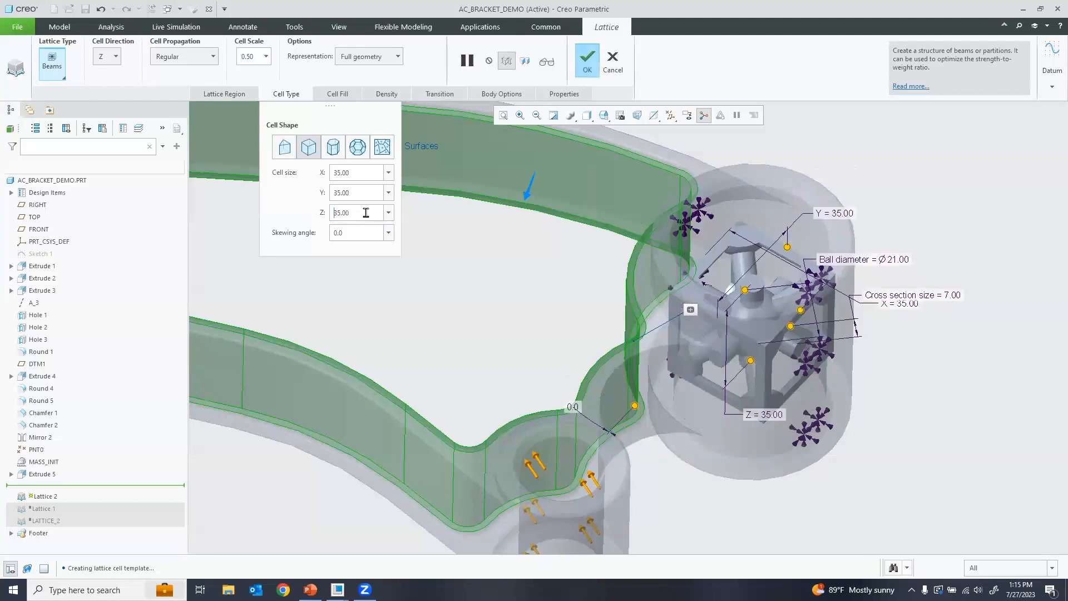
middle_click_drag(767, 307, 553, 193)
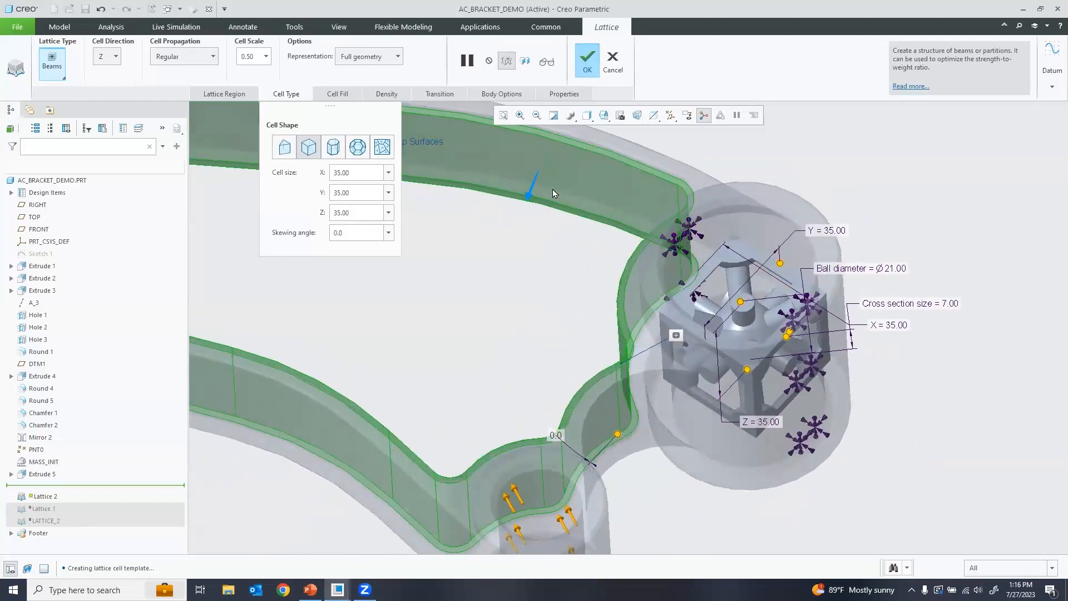
Step: Set the cell's ball diameter to 15 and its circular beam cross section size to 5, and preview the lattice inside the bracket
left_click(340, 95)
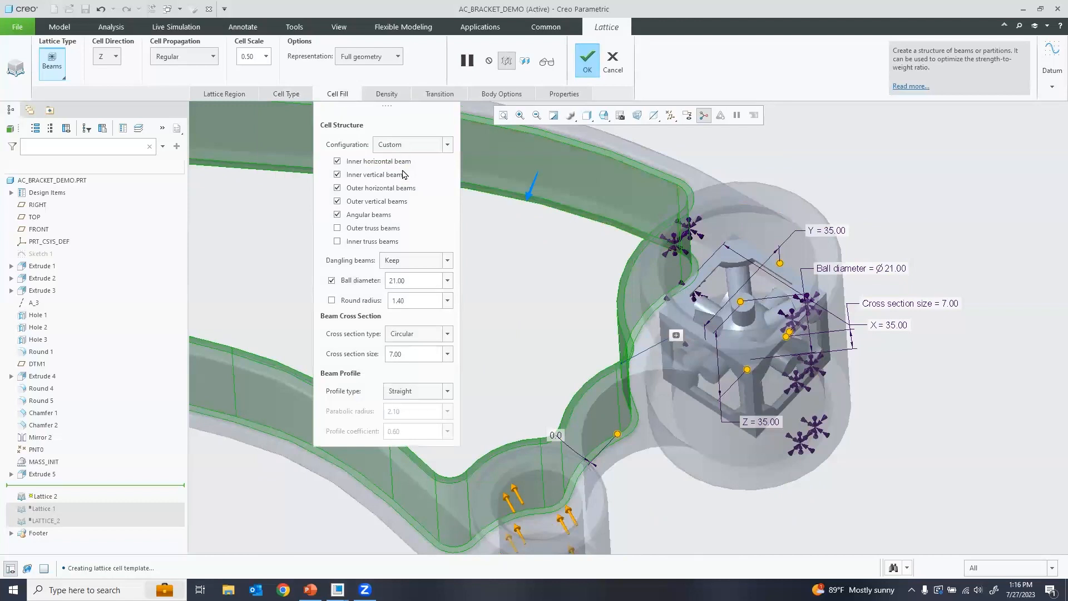
double_click(417, 282)
type("15")
key("Return")
double_click(405, 349)
type("15")
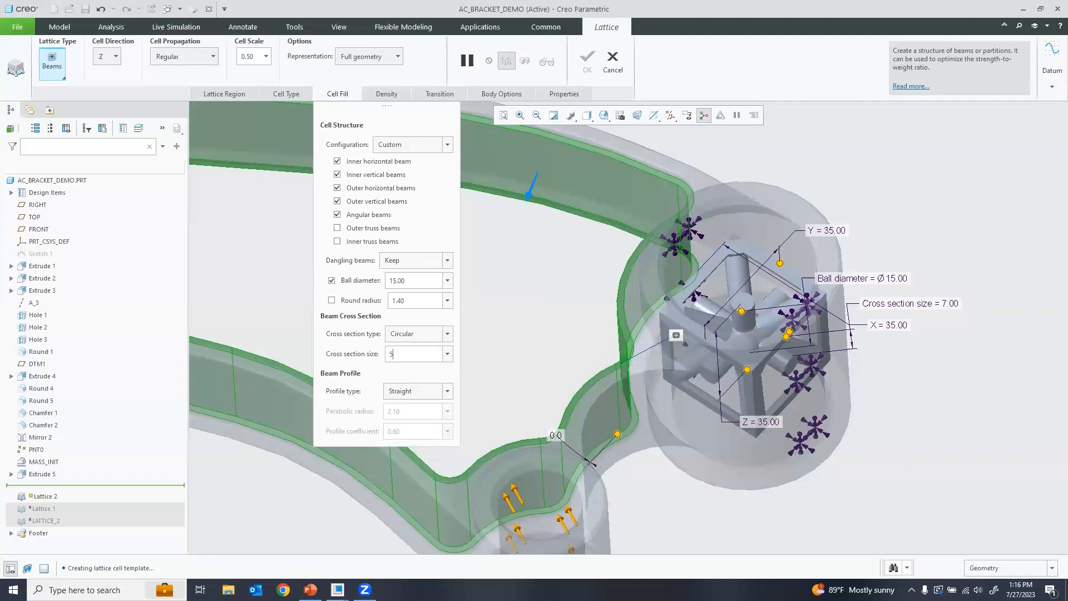
key("Return")
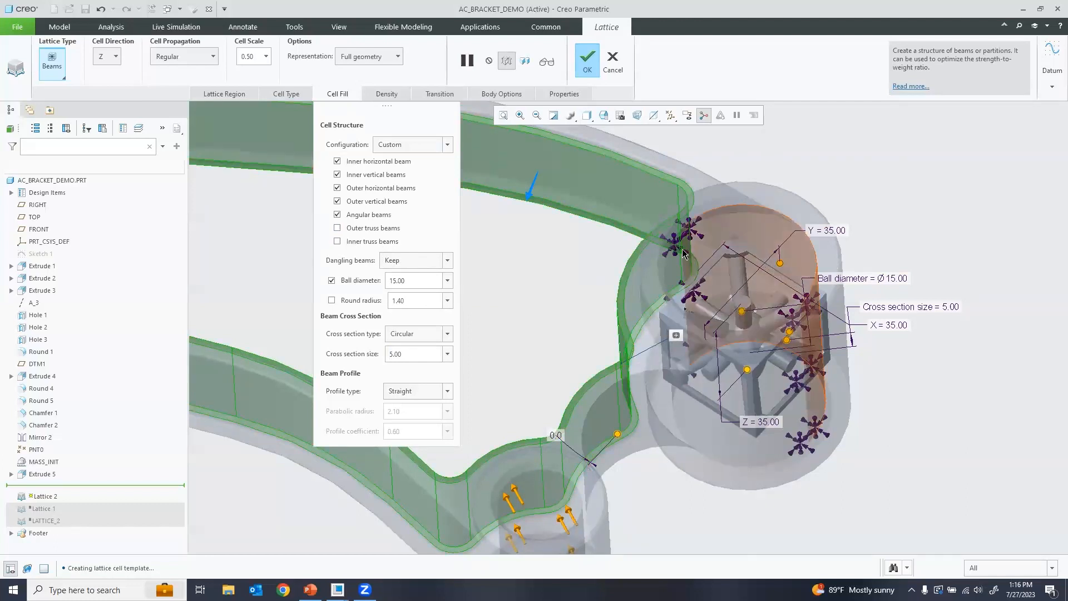
left_click(548, 62)
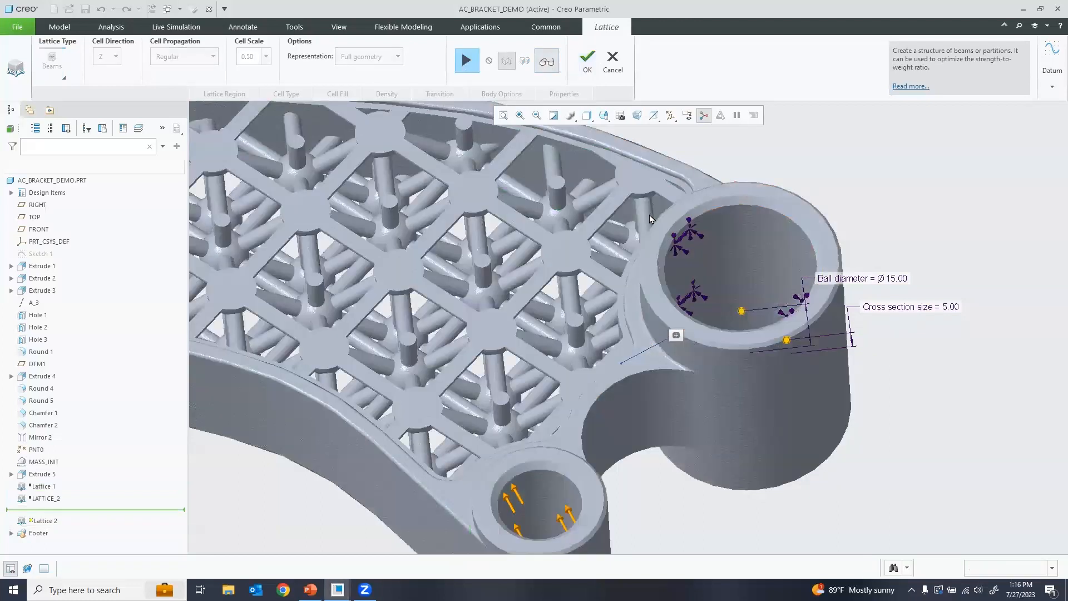
middle_click_drag(491, 238, 533, 293, "shift")
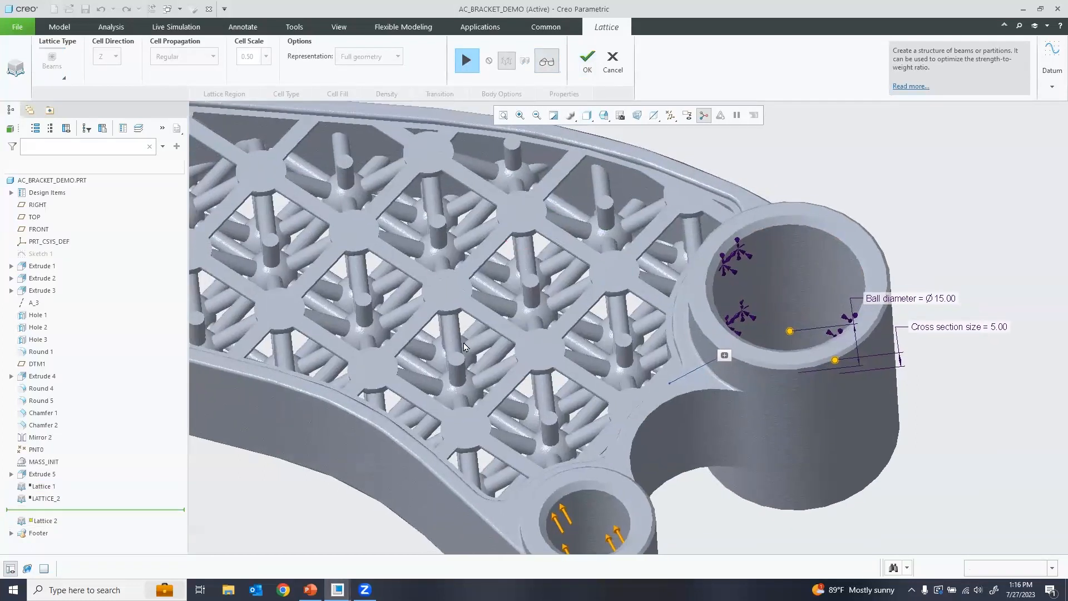
Step: Examine the lattice preview inside the bracket, end the preview and set the dangling beams to Remove
scroll(457, 307, "up", 2)
scroll(461, 304, "down", 2)
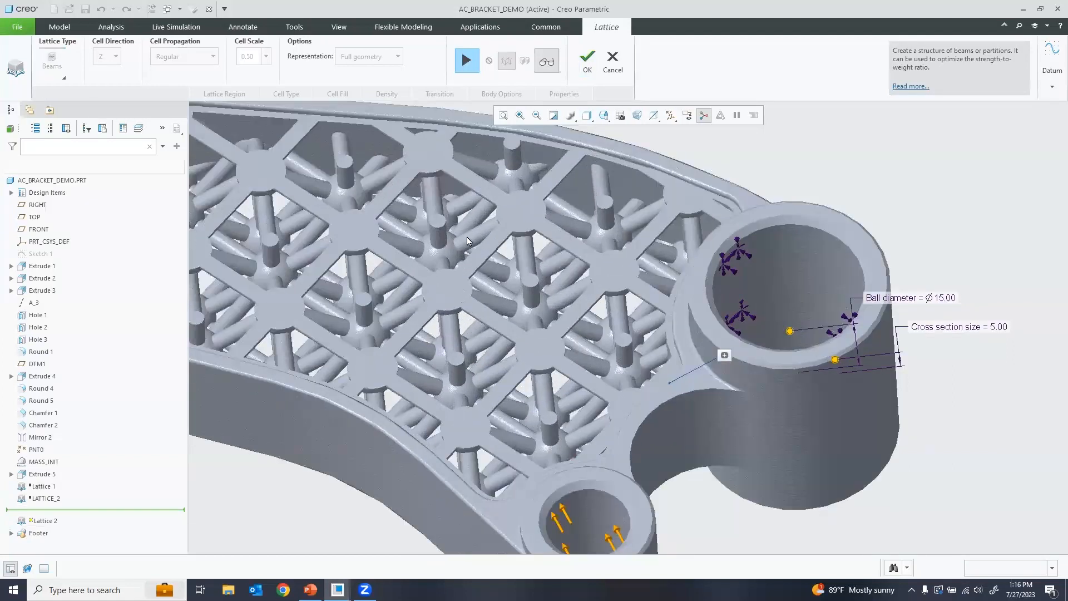
left_click(467, 61)
left_click(430, 265)
left_click(425, 287)
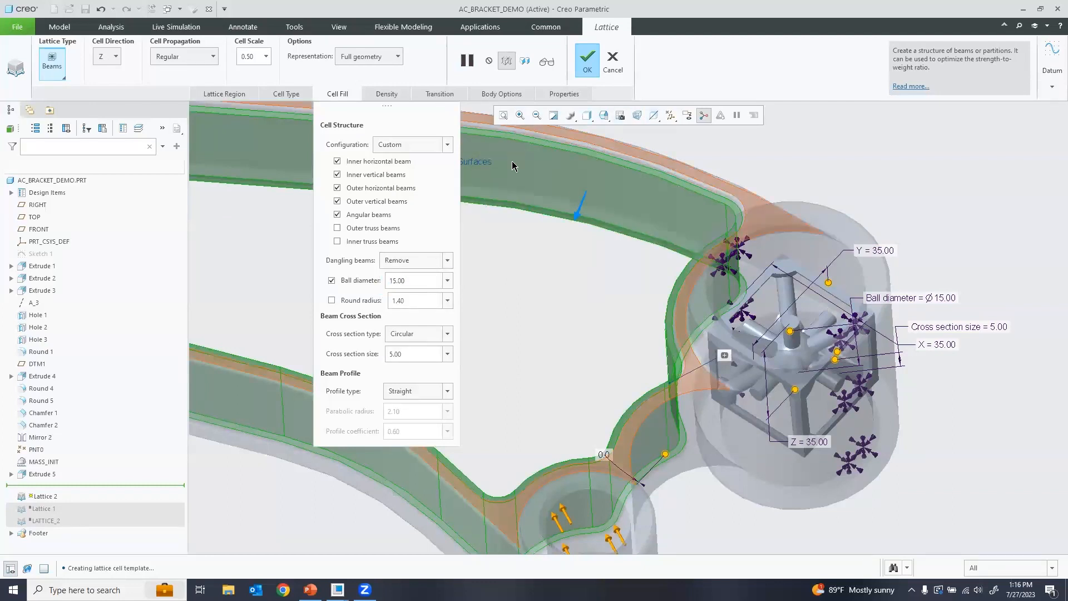
Step: Review the lattice's density, transition, body and property settings, and create the lattice in the bracket
left_click(394, 97)
left_click(452, 95)
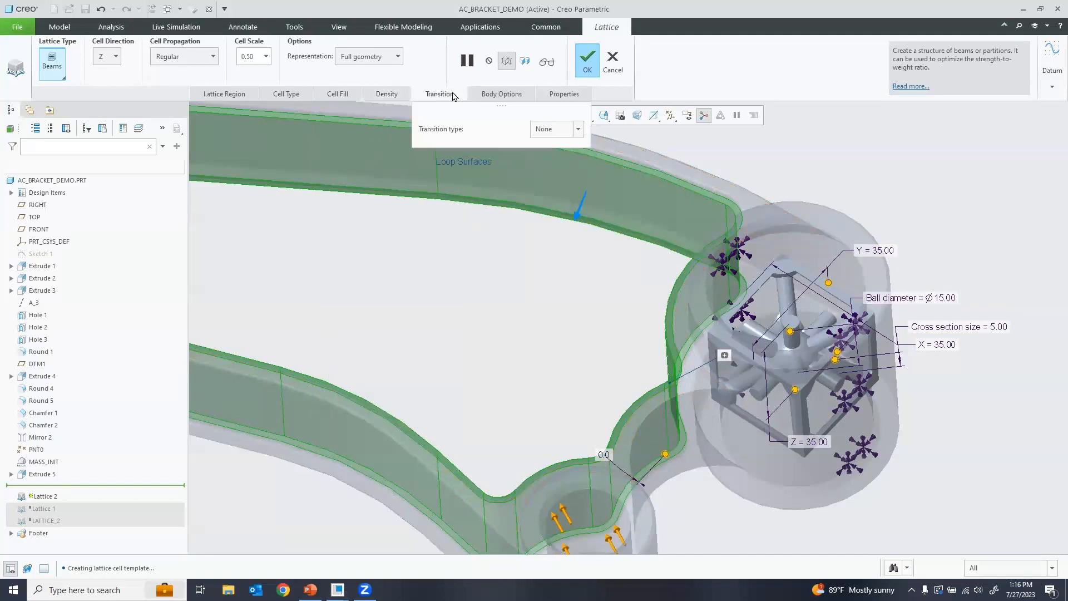
left_click(502, 95)
left_click(564, 94)
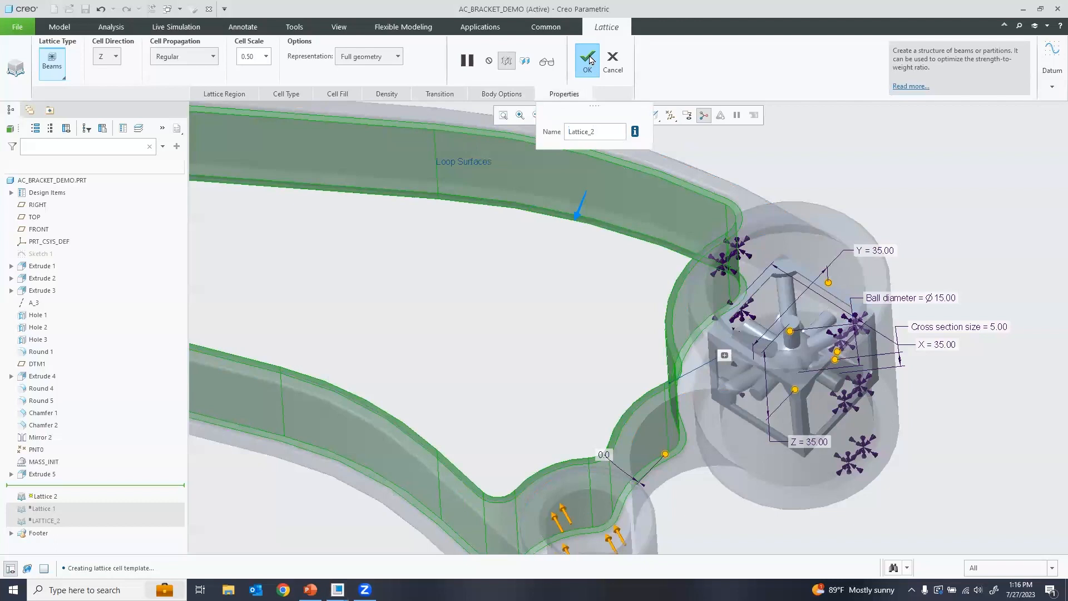
left_click(588, 63)
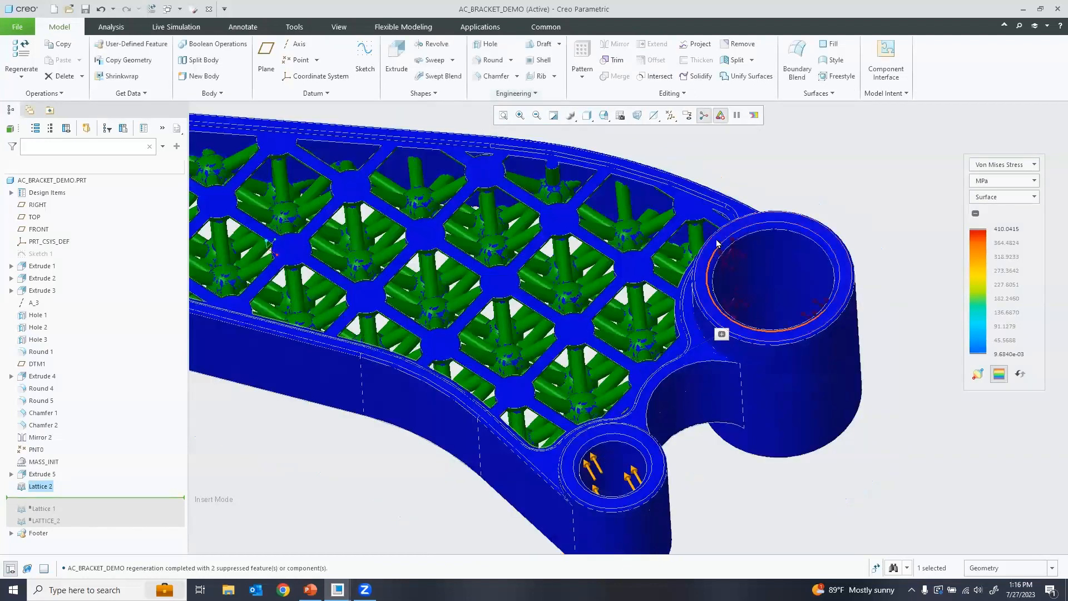
left_click(800, 153)
Step: Examine the Von Mises stress on the latticed bracket and compare both bars in the global maximum stress graph
scroll(801, 153, "up", 4)
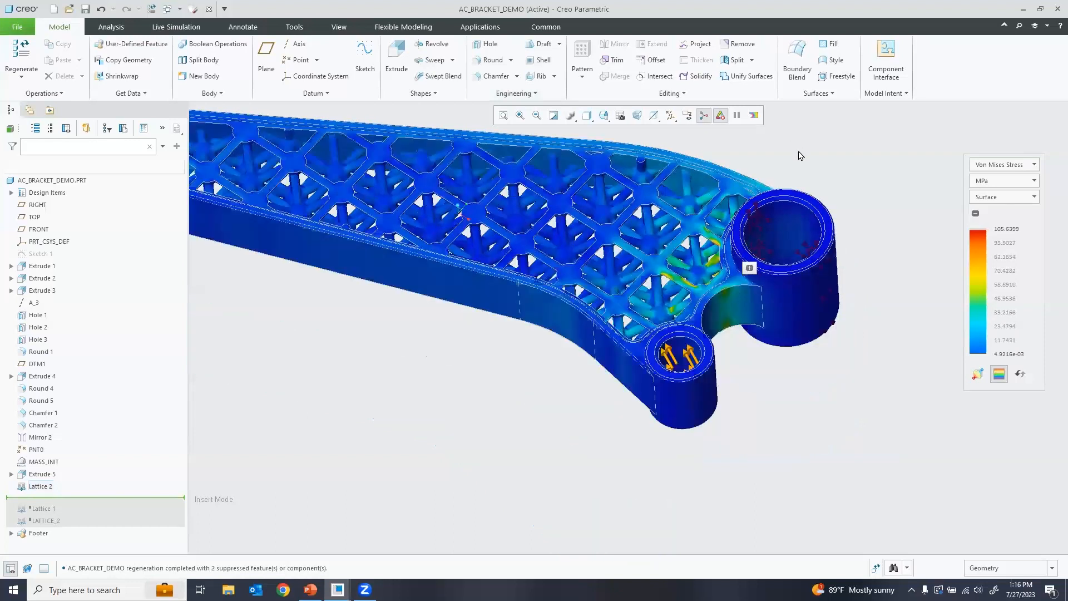
scroll(668, 155, "down", 2)
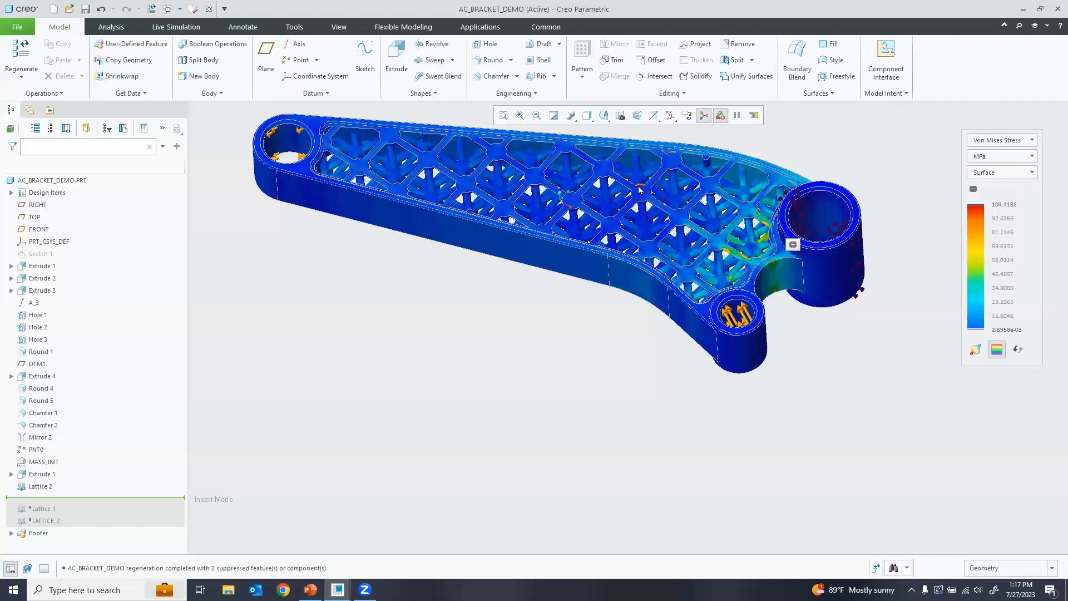
mouse_move(628, 192)
middle_mouse_down("shift")
mouse_move(667, 314)
mouse_move(684, 294)
mouse_move(713, 289)
middle_mouse_up("shift")
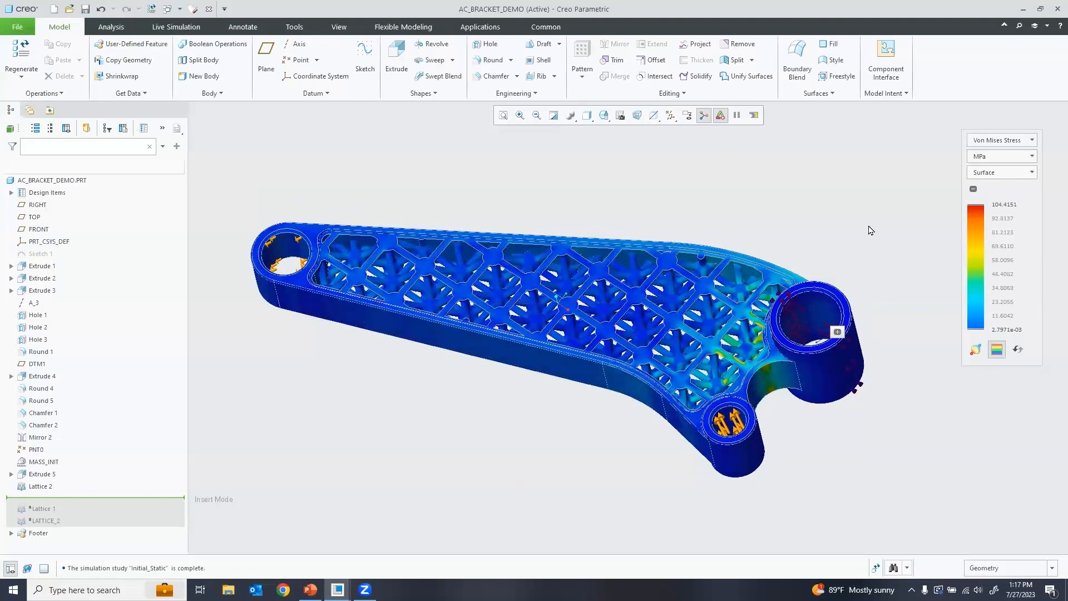
left_click_drag(1007, 193, 1001, 202)
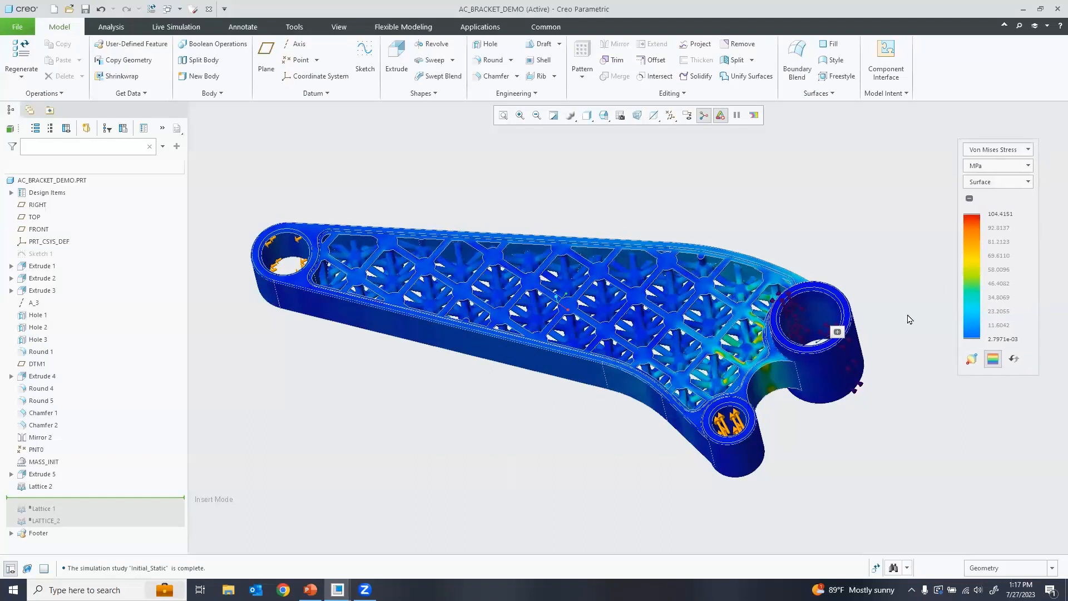
left_click(839, 334)
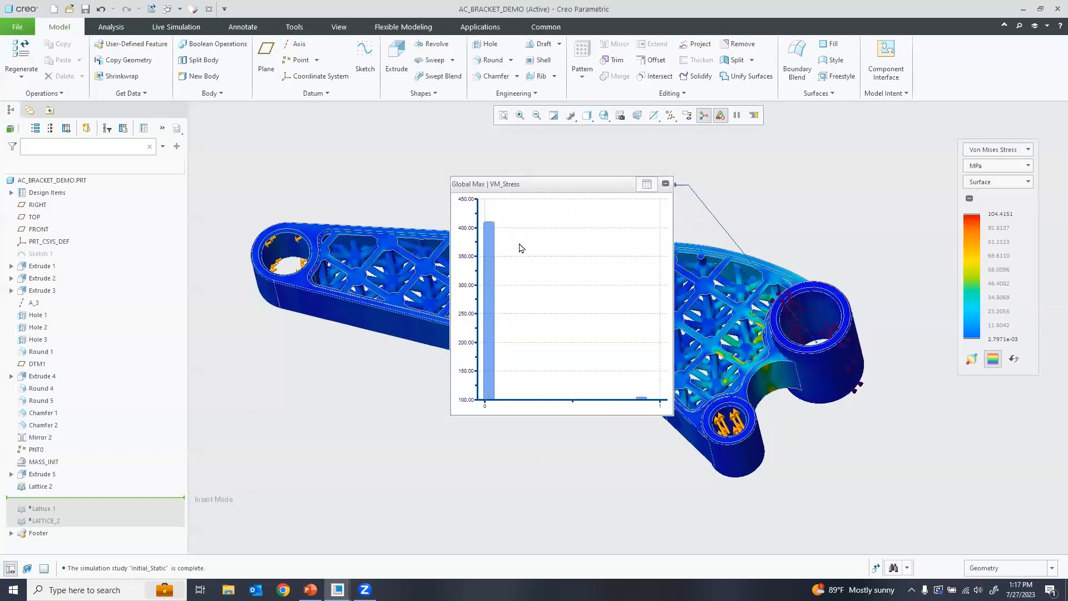
mouse_move(491, 277)
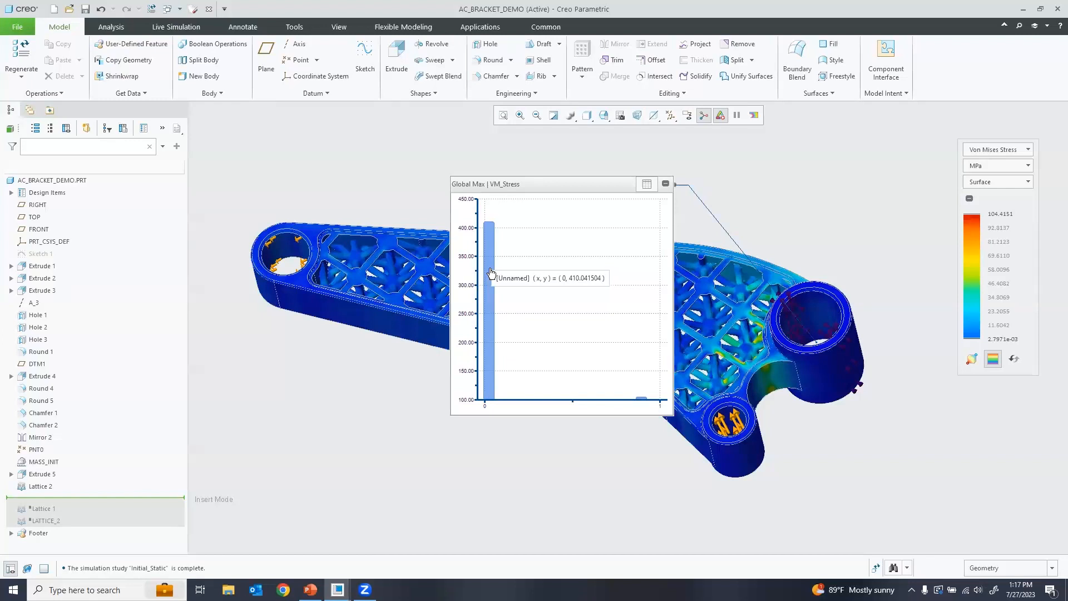
mouse_move(644, 400)
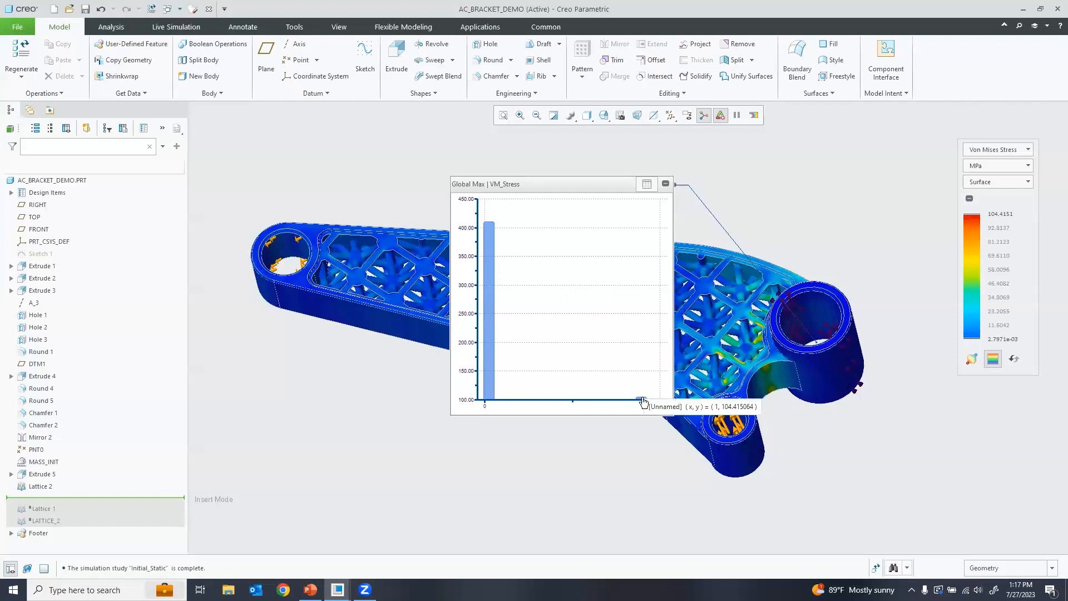
left_click_drag(591, 185, 661, 230)
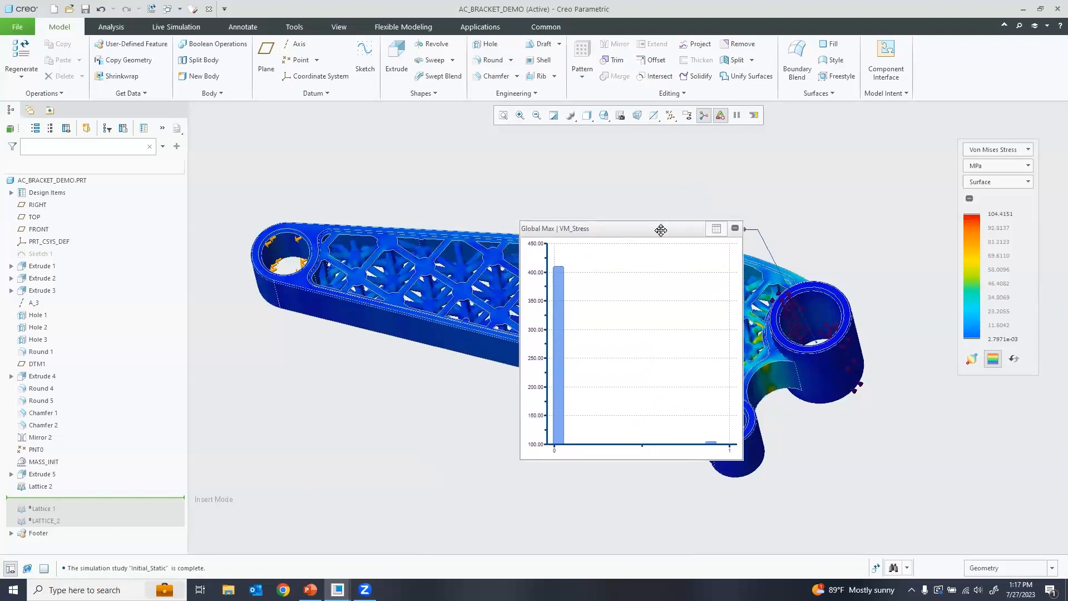
middle_click_drag(489, 214, 477, 188)
left_click_drag(640, 217, 587, 232)
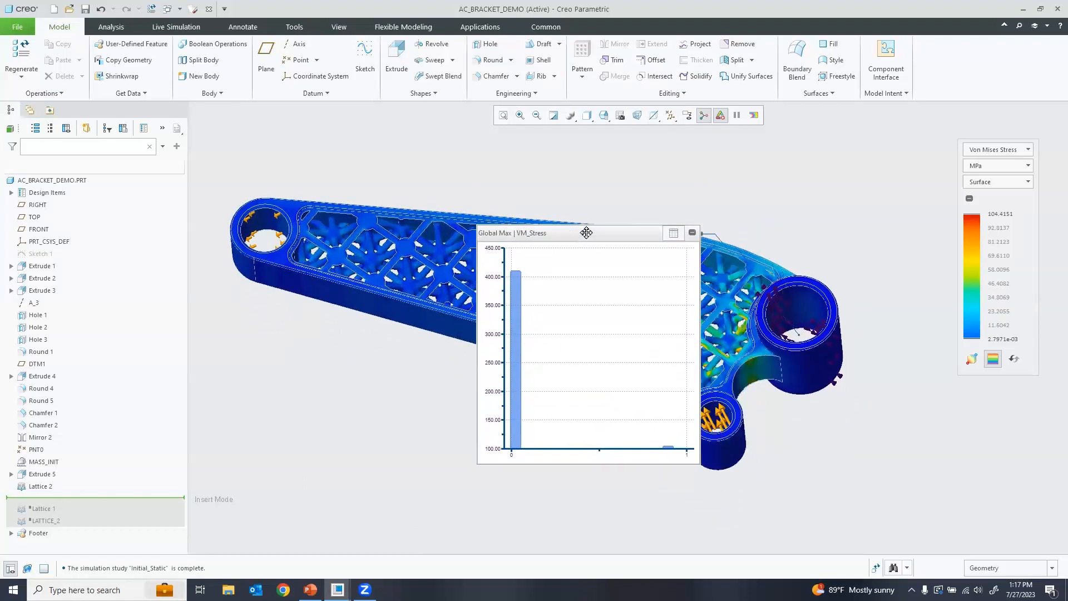
left_click(692, 233)
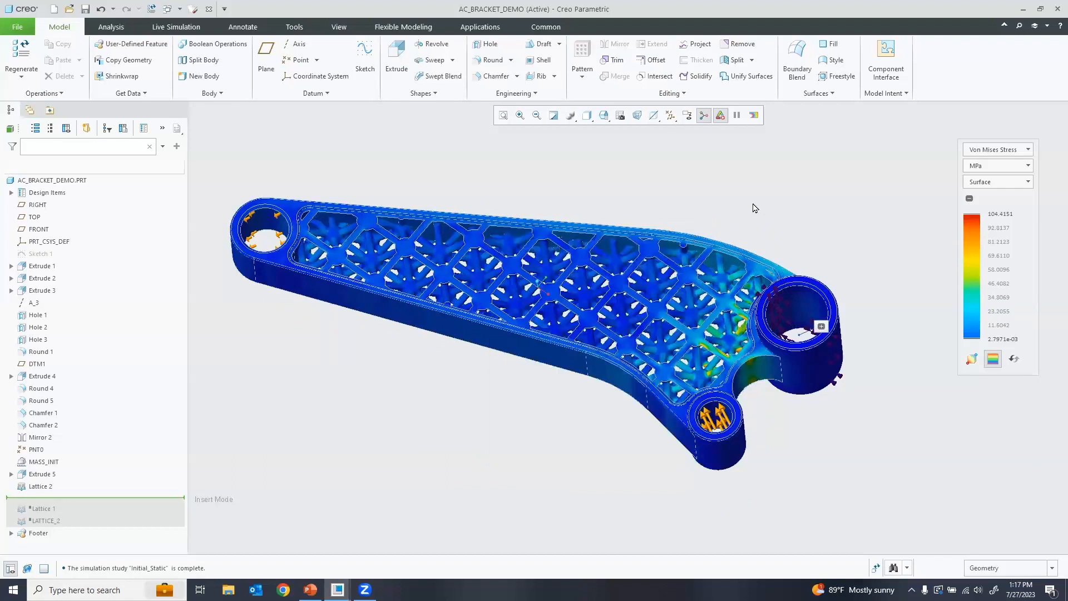
Step: Try to export the live simulation's numerical results with 10000 probe points, and cancel the export
middle_click_drag(679, 176, 742, 245)
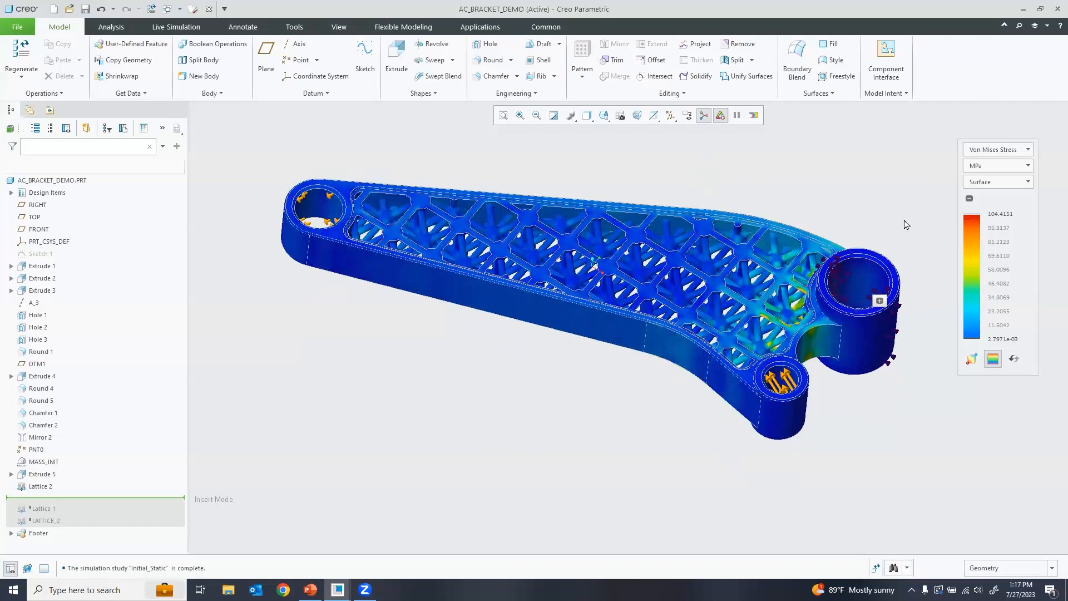
middle_click_drag(744, 271, 735, 262)
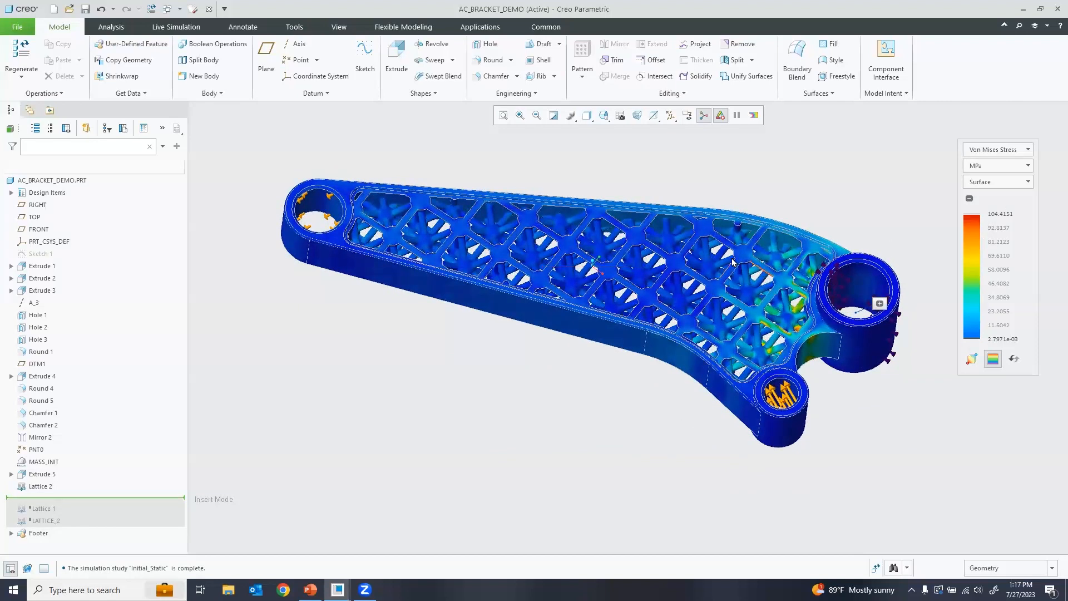
middle_click_drag(651, 223, 634, 257)
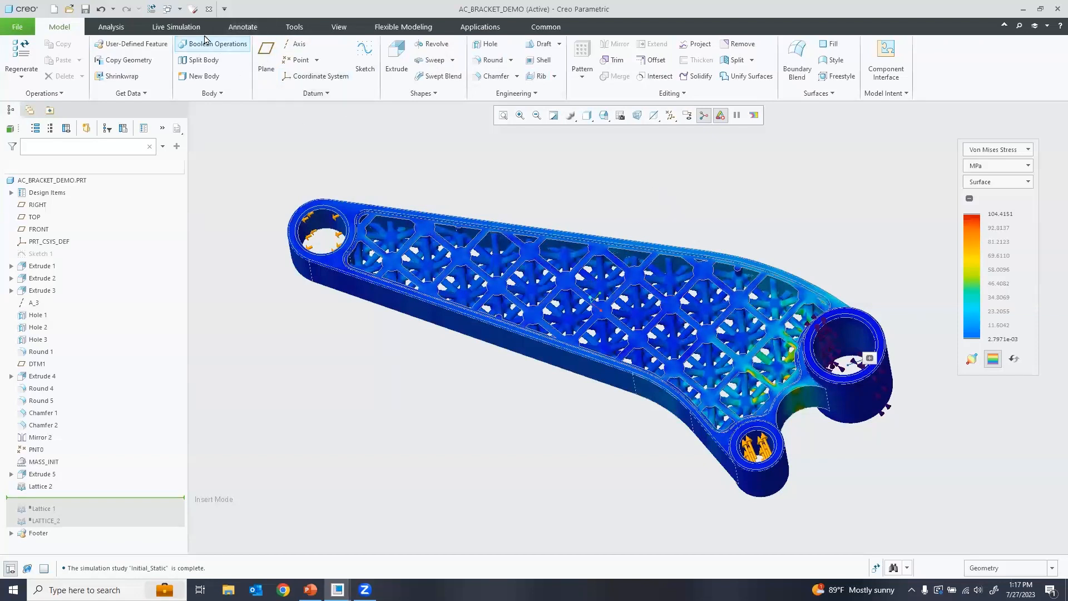
left_click(187, 28)
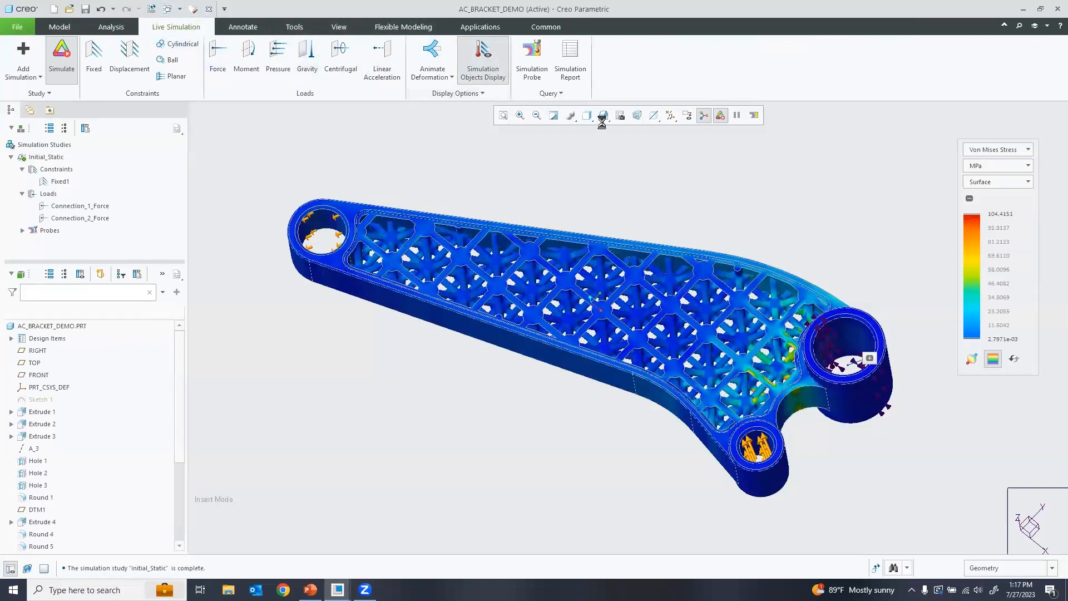
left_click(556, 94)
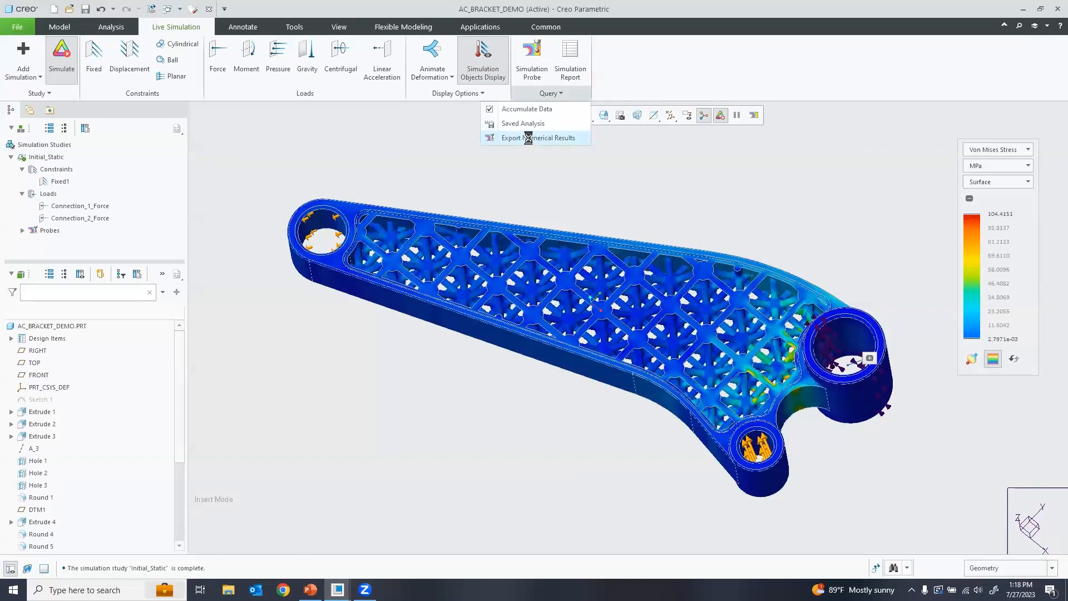
left_click(528, 138)
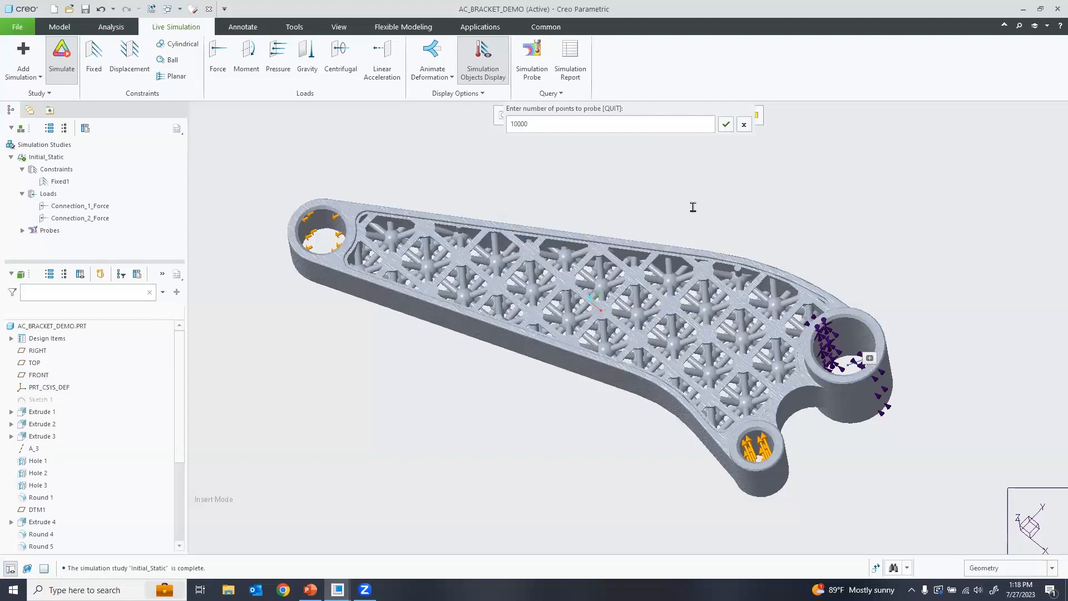
left_click(744, 127)
mouse_move(695, 221)
middle_mouse_down()
mouse_move(632, 191)
mouse_move(679, 219)
mouse_move(679, 232)
mouse_move(685, 210)
middle_mouse_up()
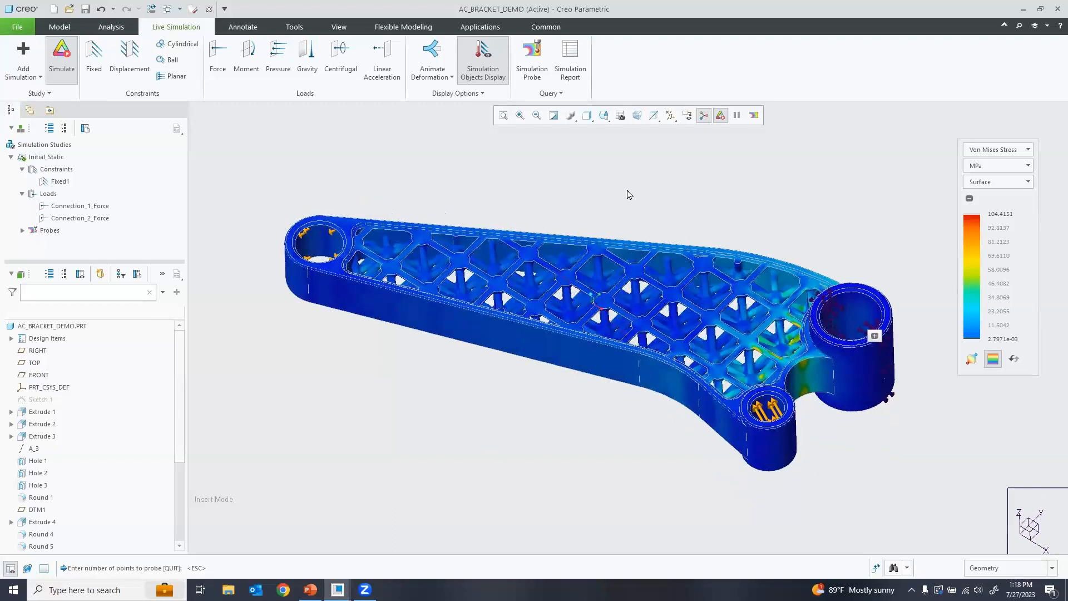
Step: Edit the Lattice 2 feature to vary its density by simulation, loading the live simulation data file Von Mises Stress_X_10000.csv
scroll(176, 448, "down", 3)
scroll(176, 448, "down", 1)
left_click(40, 498)
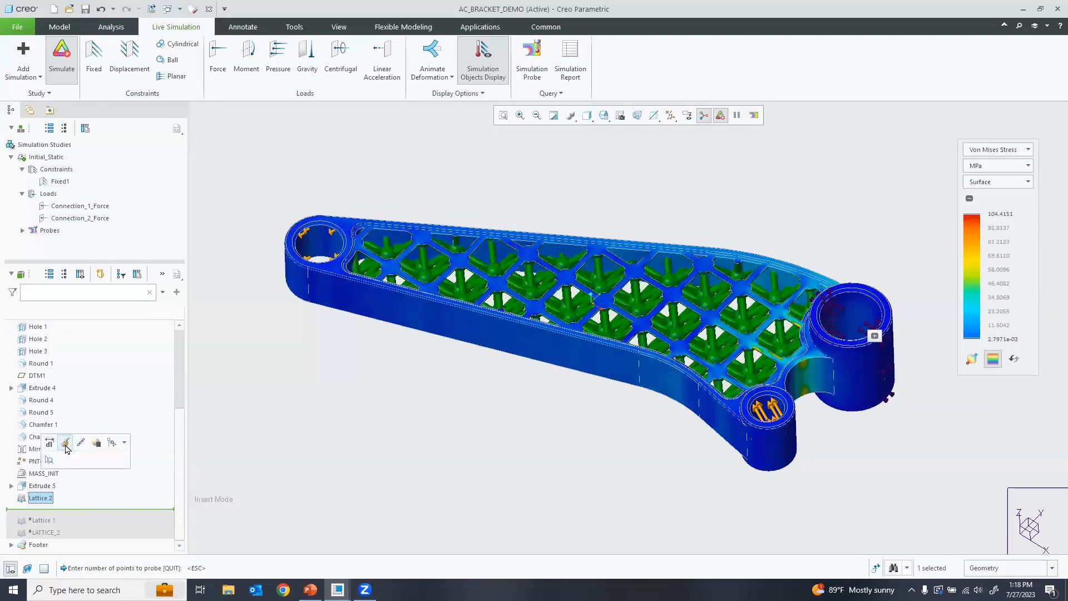
left_click(66, 445)
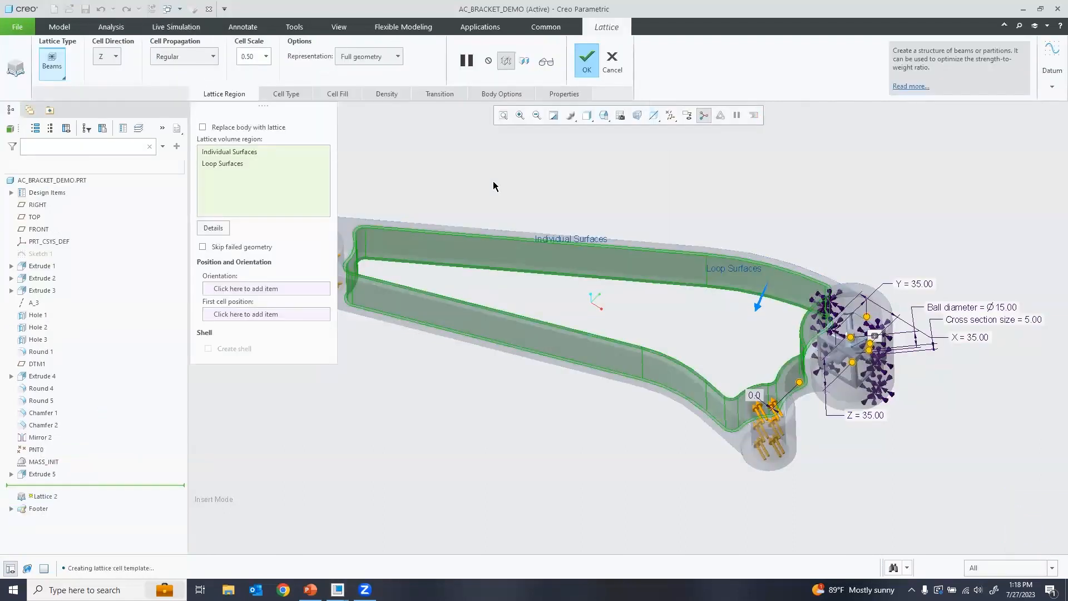
left_click(388, 95)
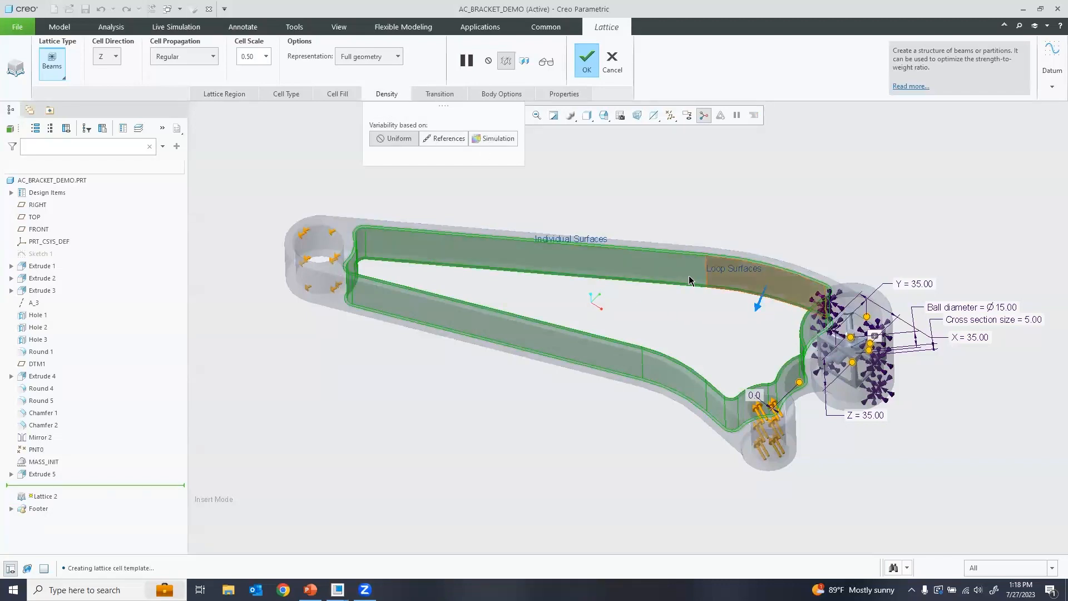
left_click(497, 139)
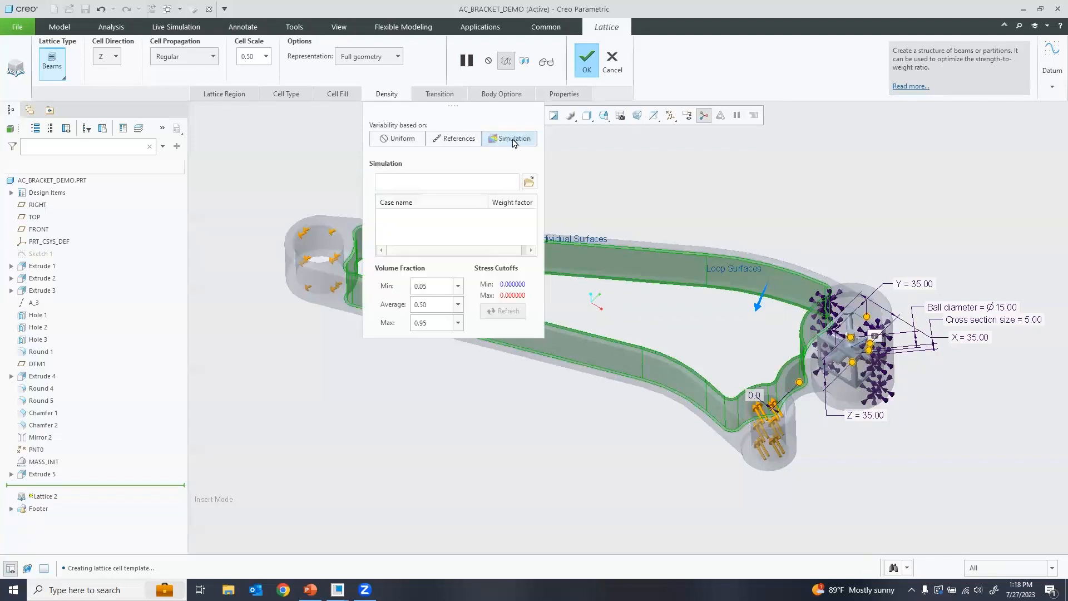
left_click(529, 182)
left_click(744, 443)
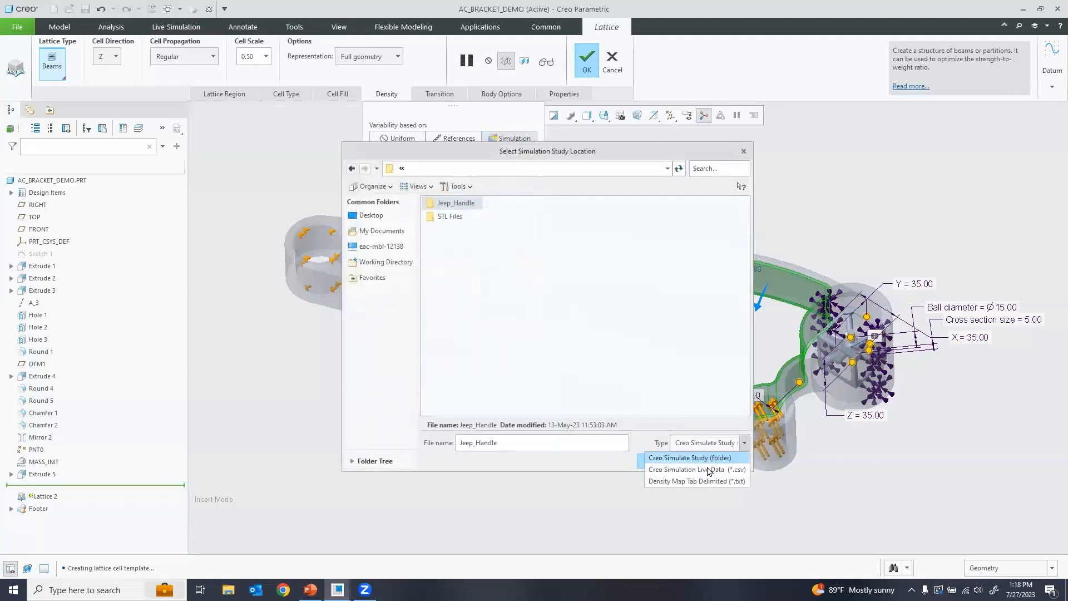
left_click(710, 470)
double_click(495, 267)
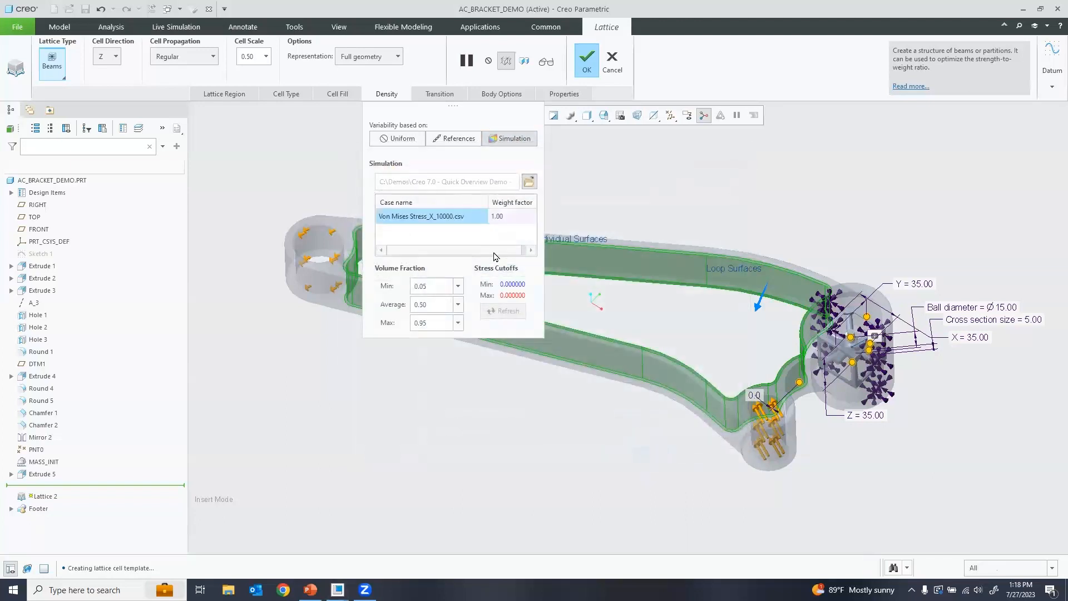
Step: Set the lattice's minimum volume fraction to 0.20 and maximum to 0.80, and apply the redefined lattice
double_click(443, 285)
type(".2")
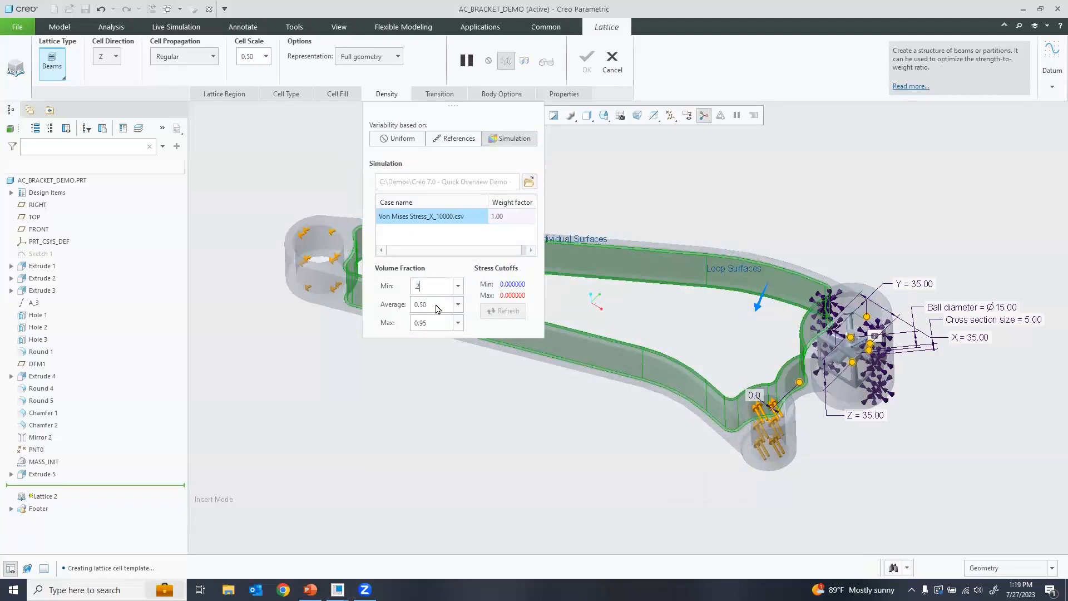
key("Tab")
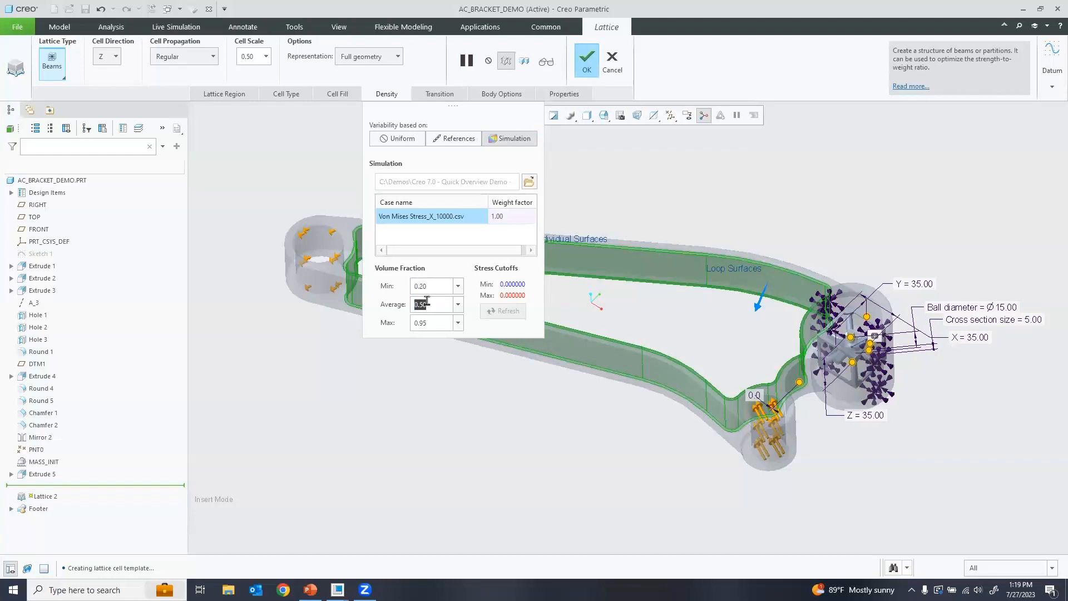
key("Tab")
type(".")
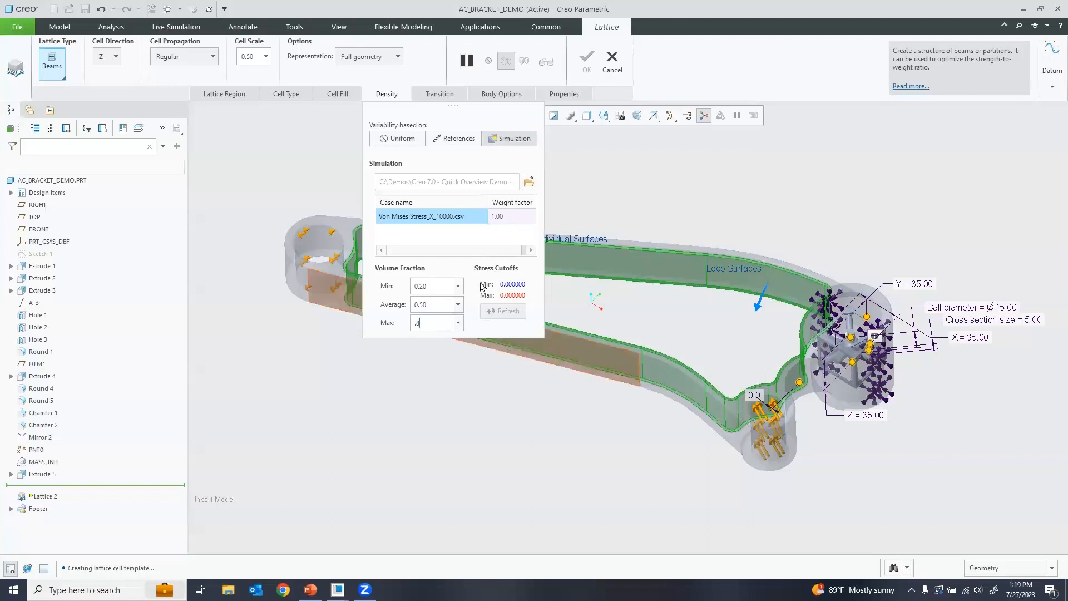
double_click(434, 305)
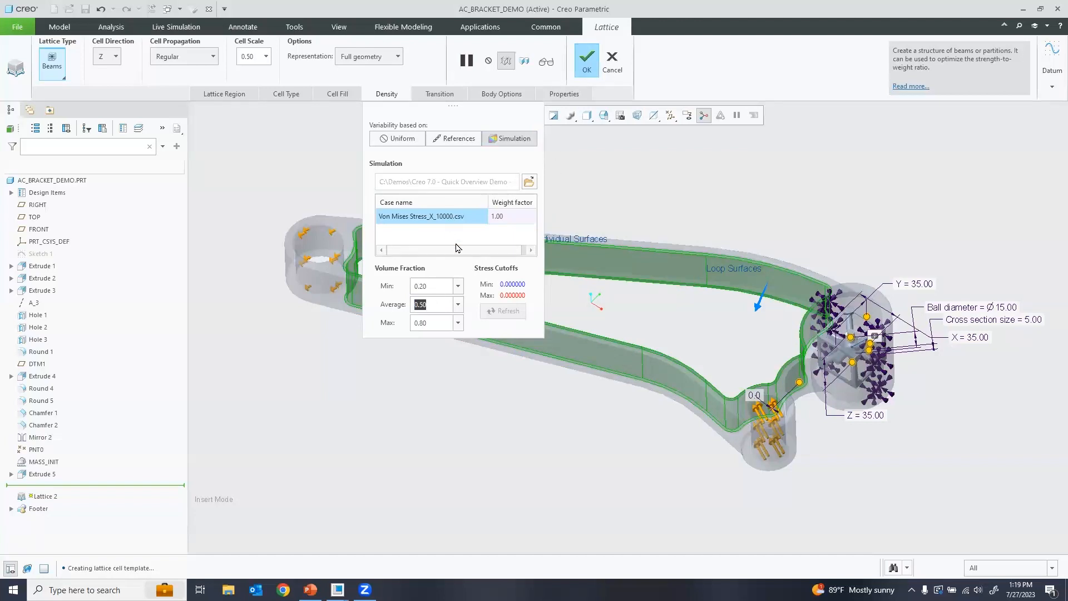
left_click(587, 61)
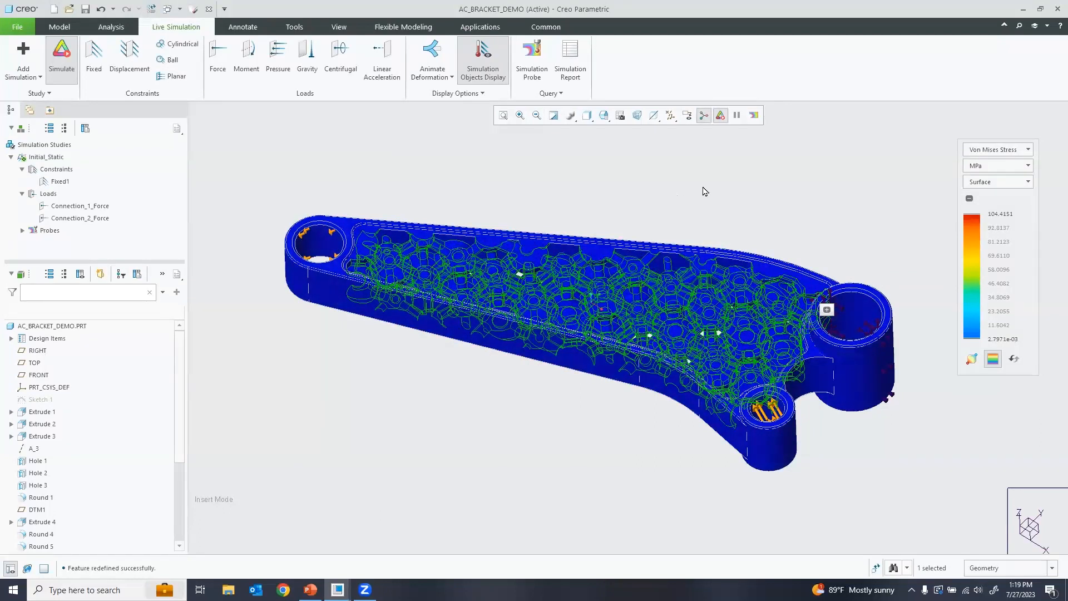
left_click(705, 187)
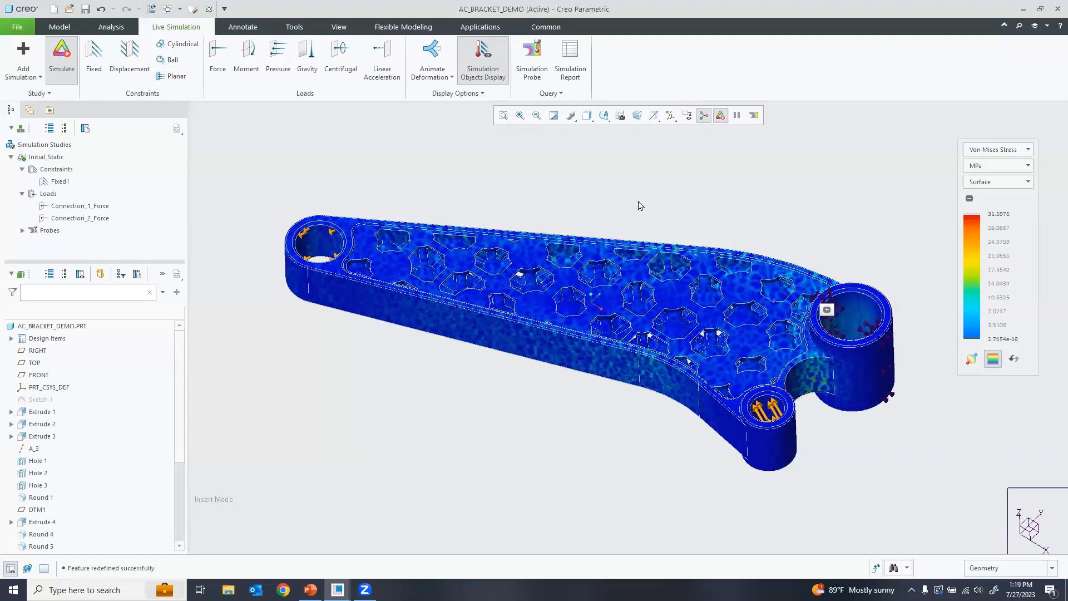
mouse_move(636, 203)
middle_mouse_down()
mouse_move(633, 229)
mouse_move(632, 210)
middle_mouse_up()
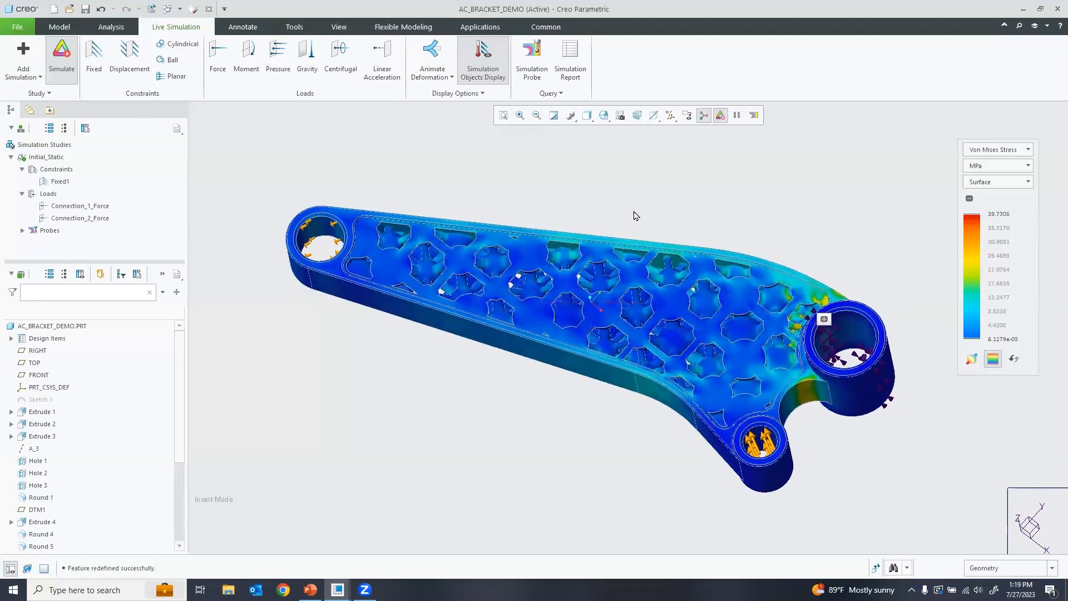
Step: Examine the Von Mises stress on the density-optimized bracket and compare the three bars in the global maximum stress graph
scroll(694, 301, "up", 3)
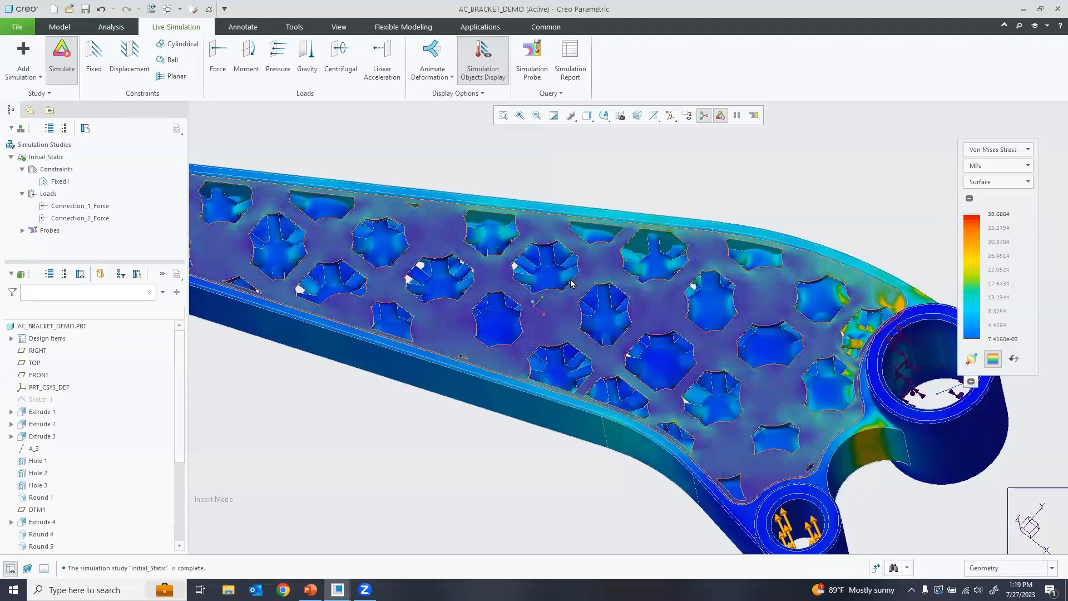
scroll(593, 281, "up", 3)
scroll(593, 281, "down", 2)
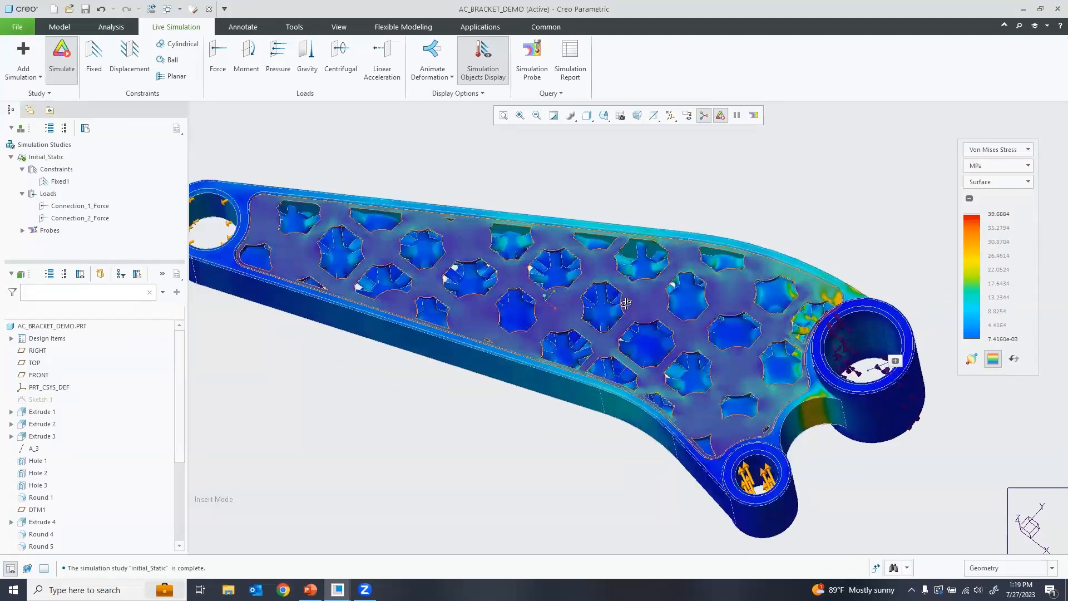
middle_click_drag(593, 282, 628, 307)
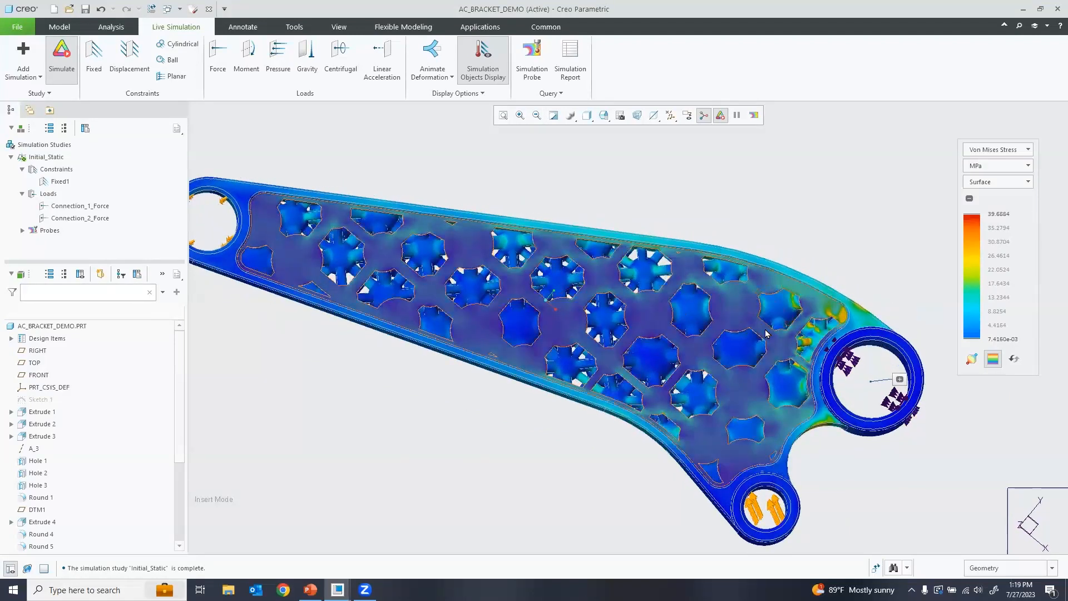
middle_click_drag(696, 336, 674, 270)
left_click(900, 321)
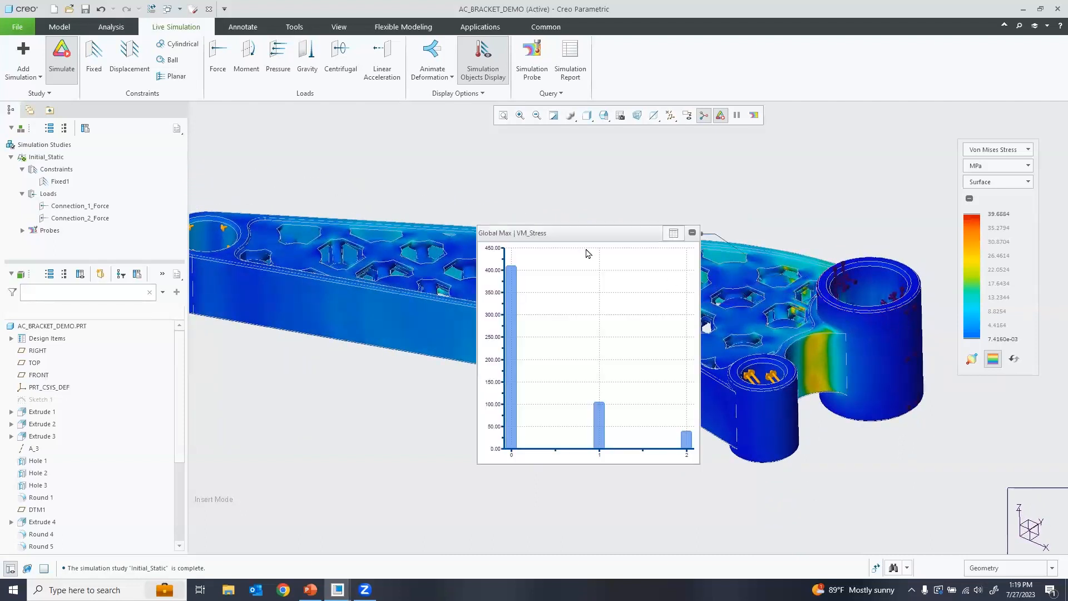
left_click_drag(576, 243, 555, 209)
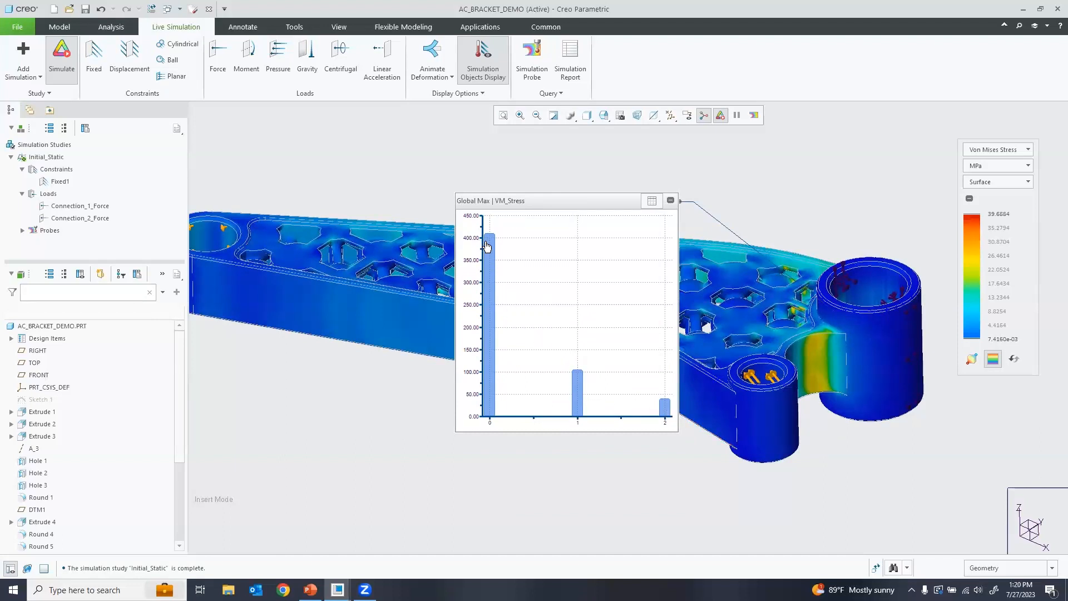
mouse_move(578, 380)
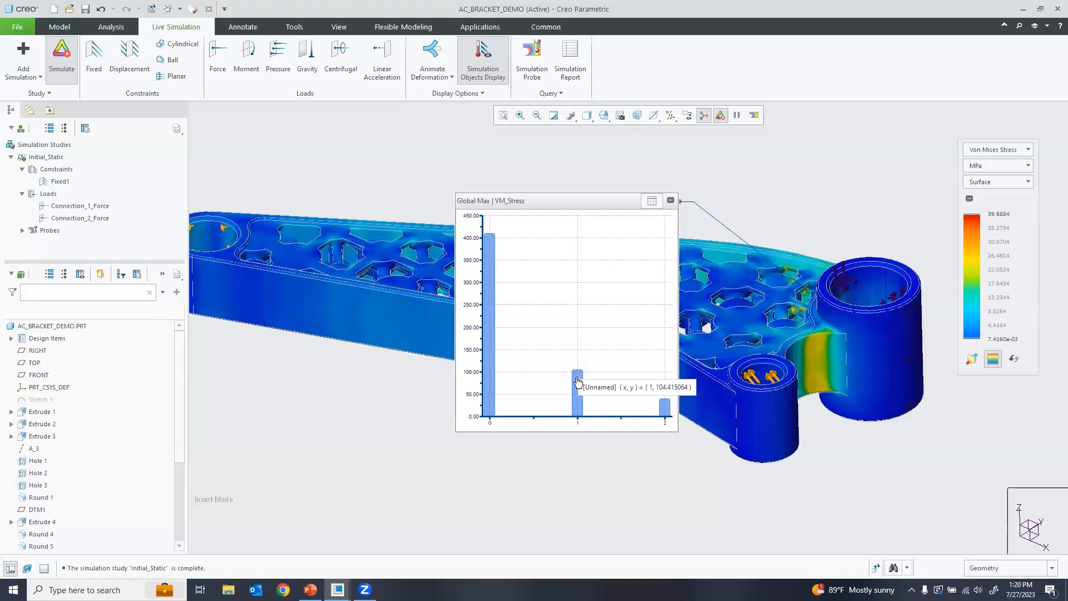
mouse_move(663, 408)
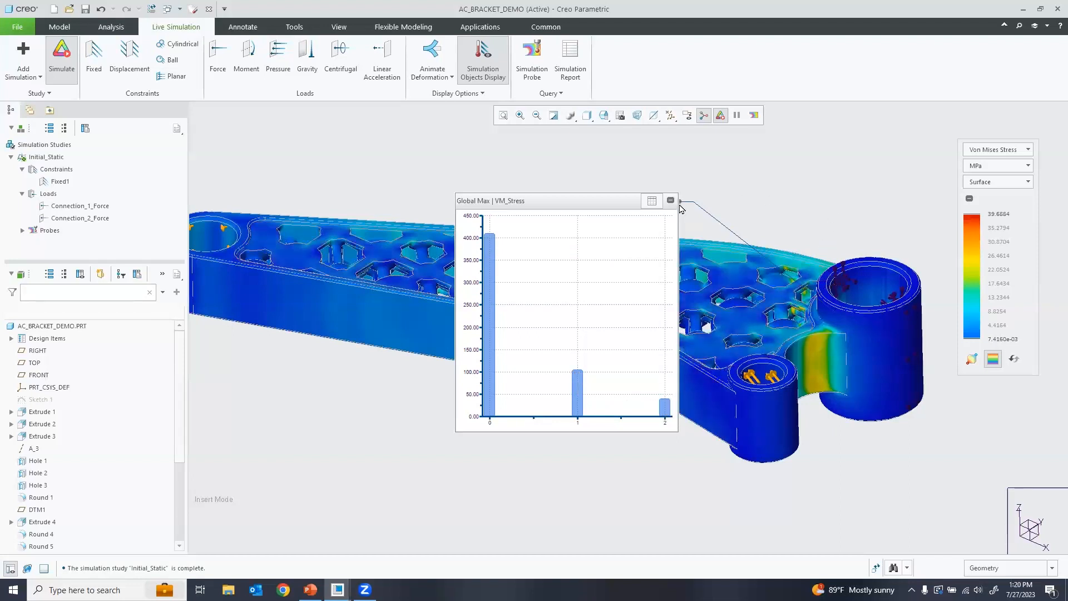
left_click(671, 201)
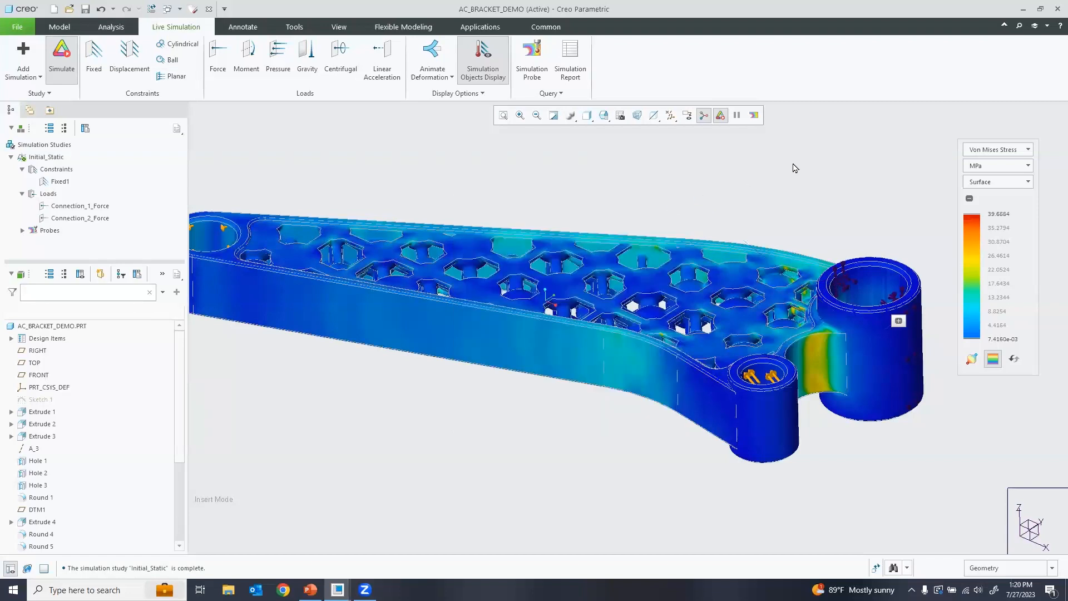
key("ctrl+d")
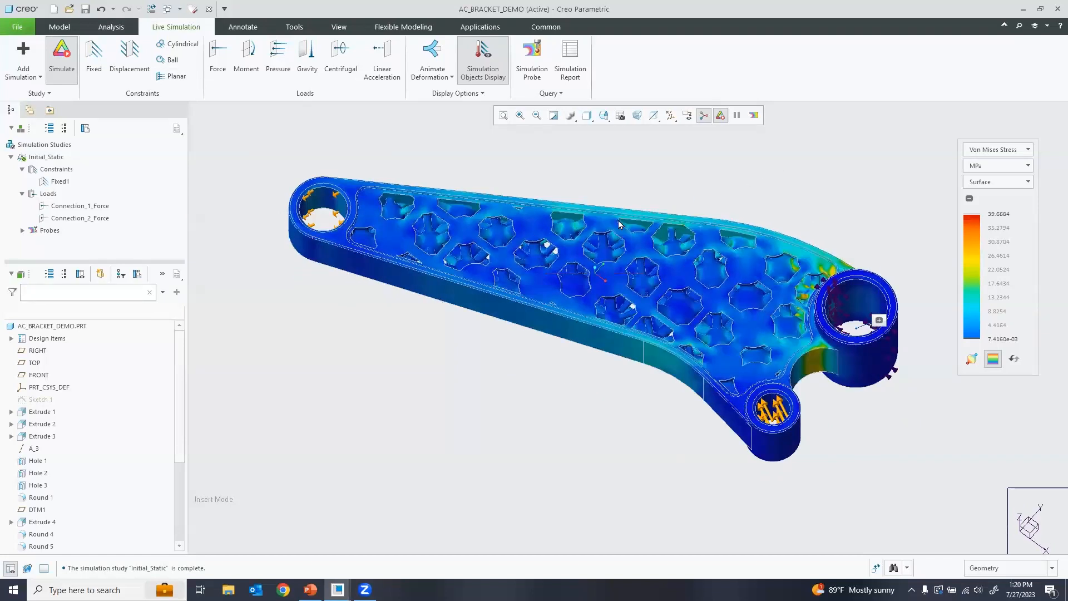
middle_click_drag(596, 180, 546, 198)
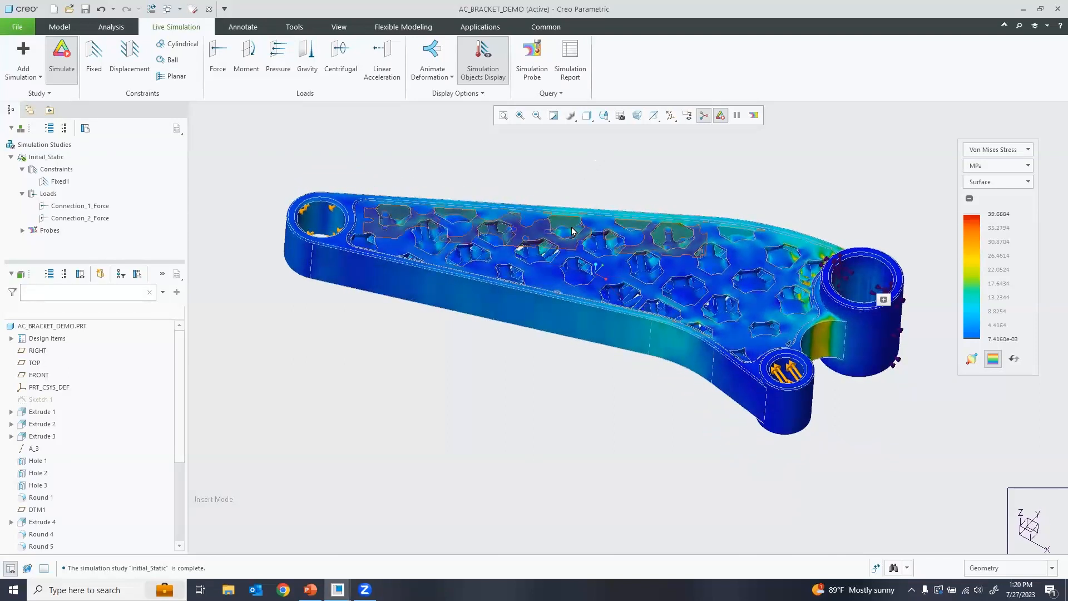
middle_click_drag(570, 162, 568, 167)
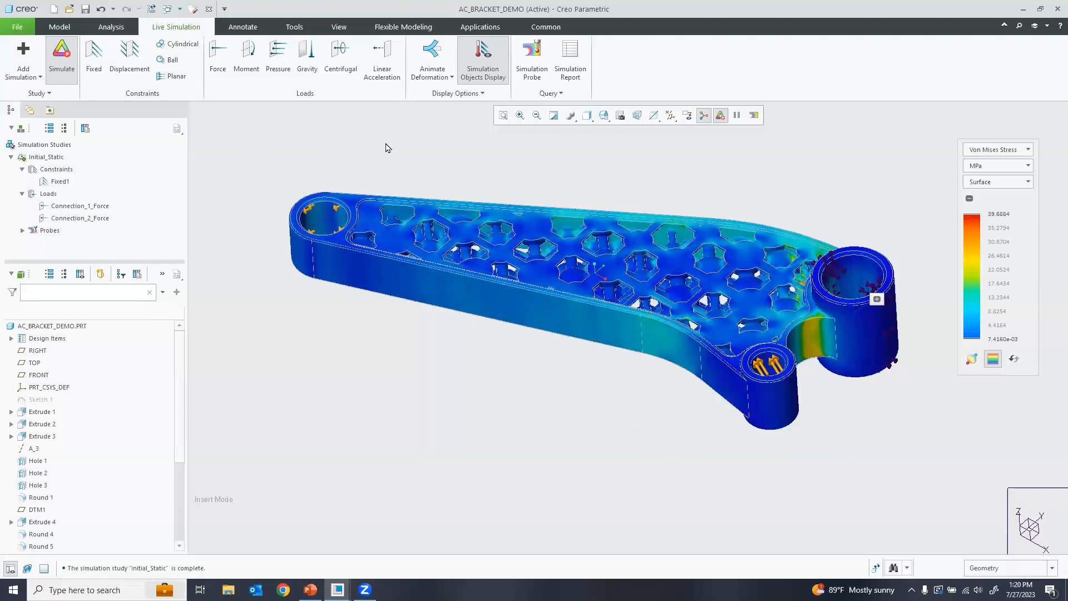
Step: Prepare the latticed bracket for 3D printing in a new tray assembly
left_click(22, 27)
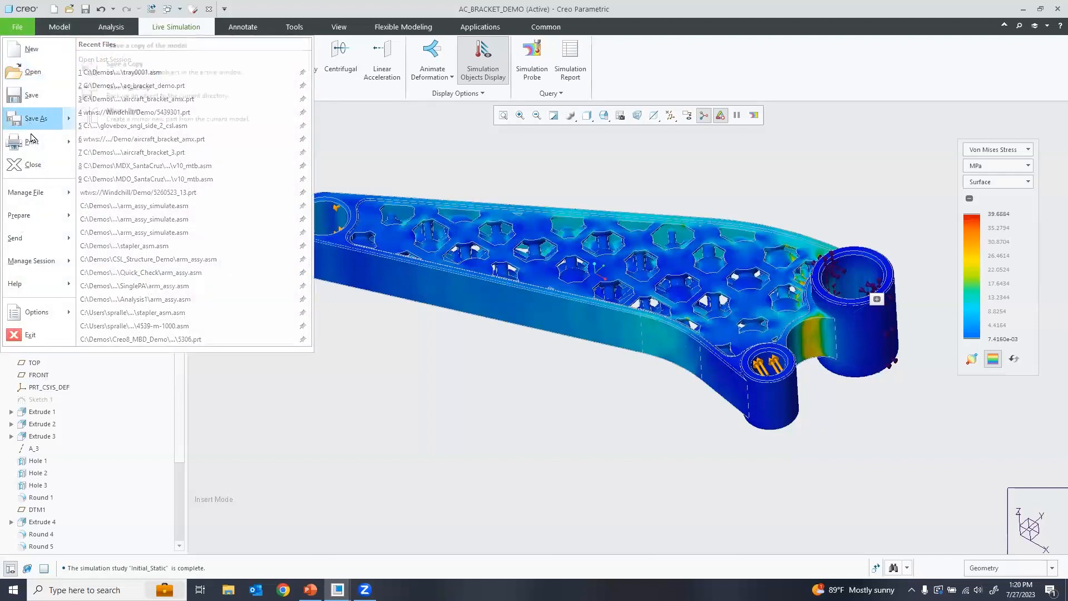
mouse_move(34, 143)
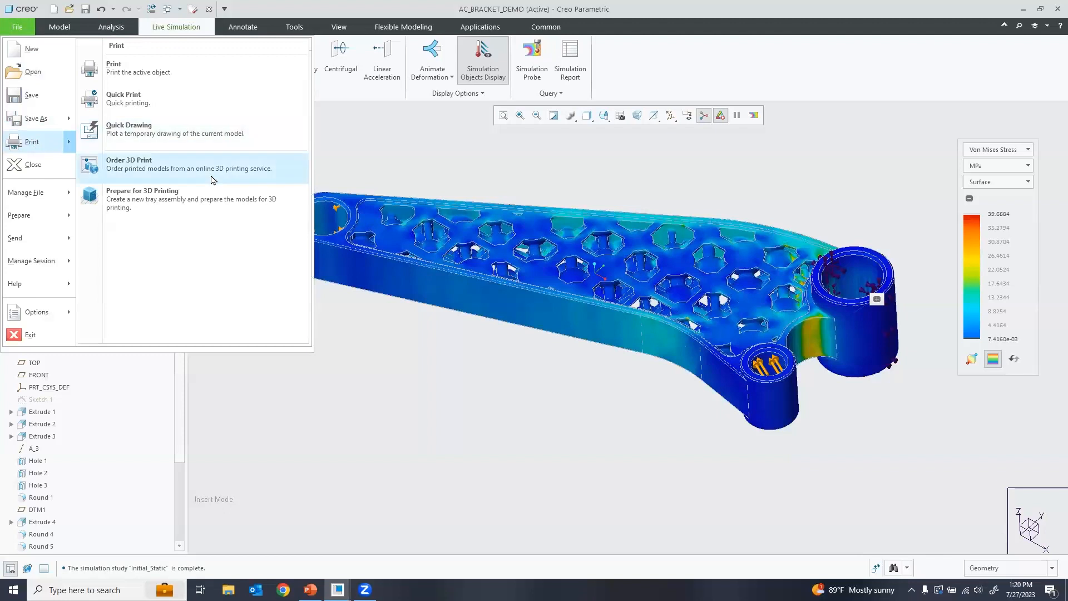
left_click(178, 202)
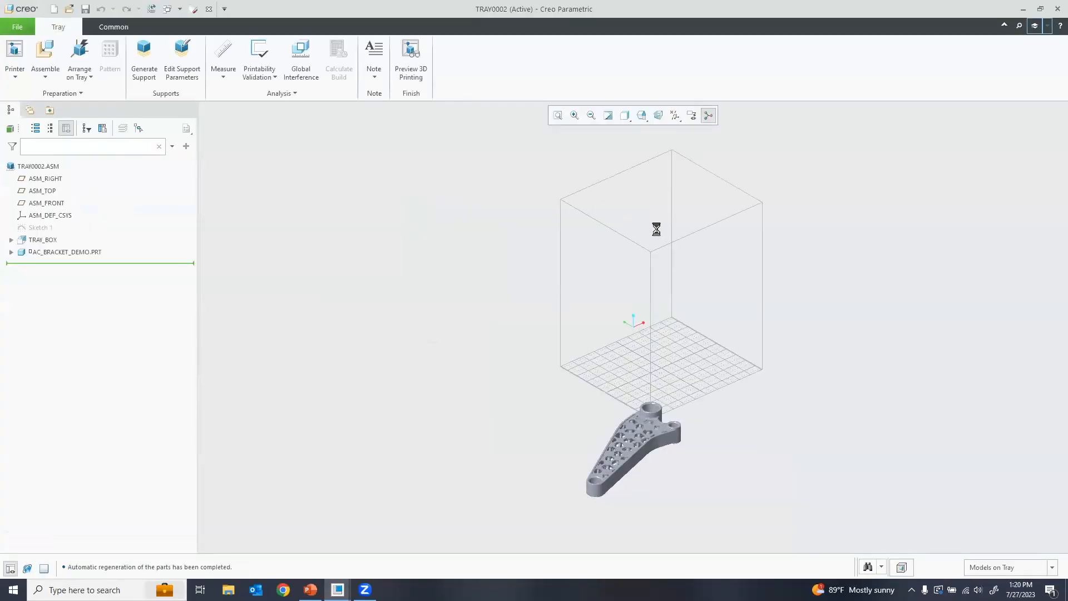
mouse_move(651, 217)
middle_mouse_down()
mouse_move(656, 241)
mouse_move(644, 212)
mouse_move(656, 210)
mouse_move(646, 210)
mouse_move(652, 222)
middle_mouse_up()
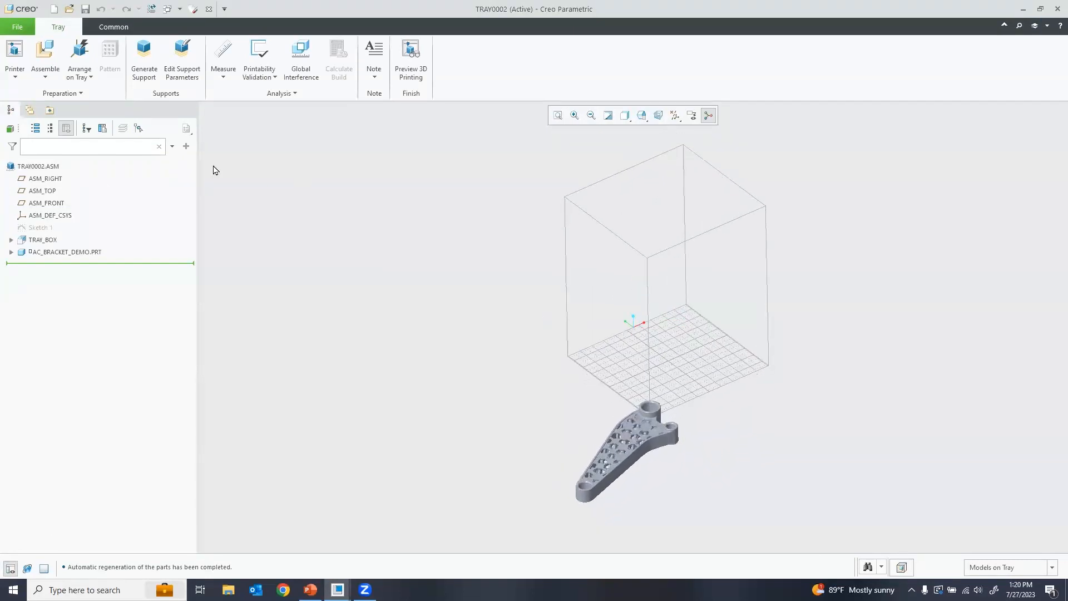
Step: Review the tray dimensions in the CXE Formlabs Printer definition from the printers list, and close the list without changes
left_click(18, 72)
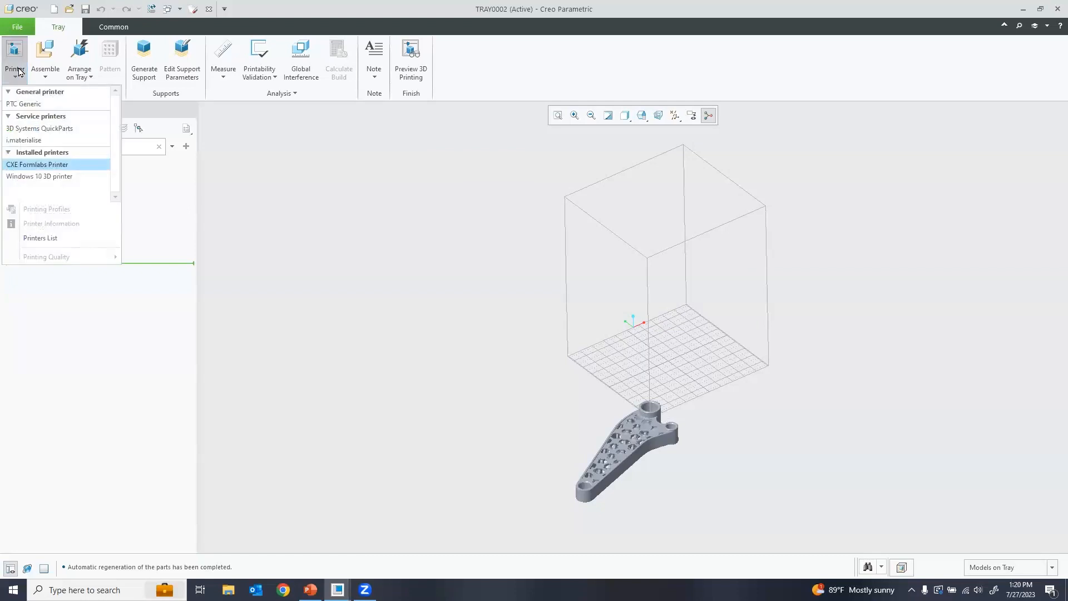
left_click(53, 238)
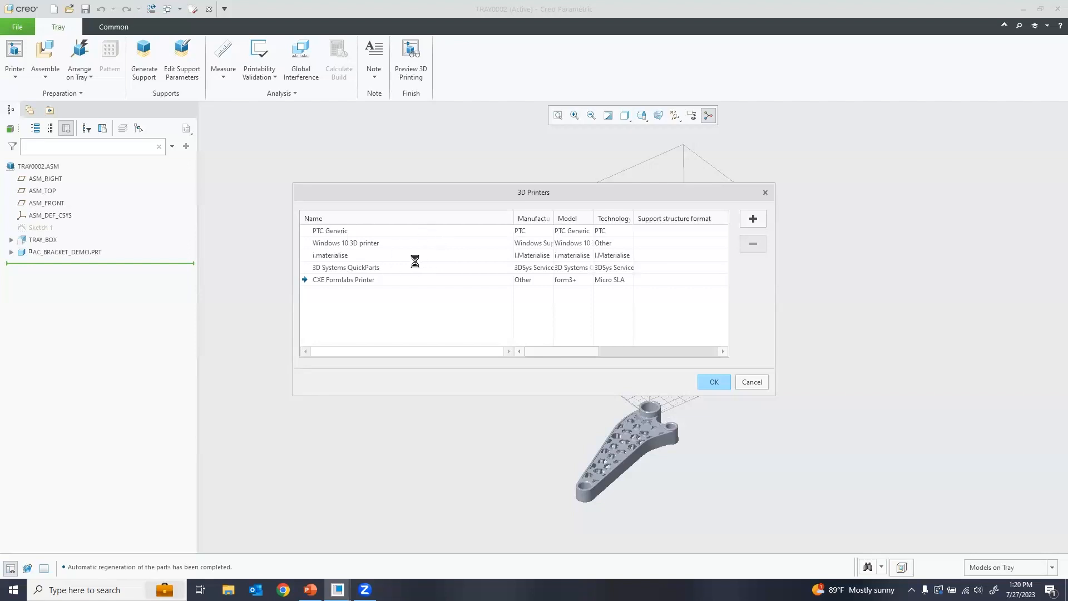
left_click_drag(470, 191, 436, 177)
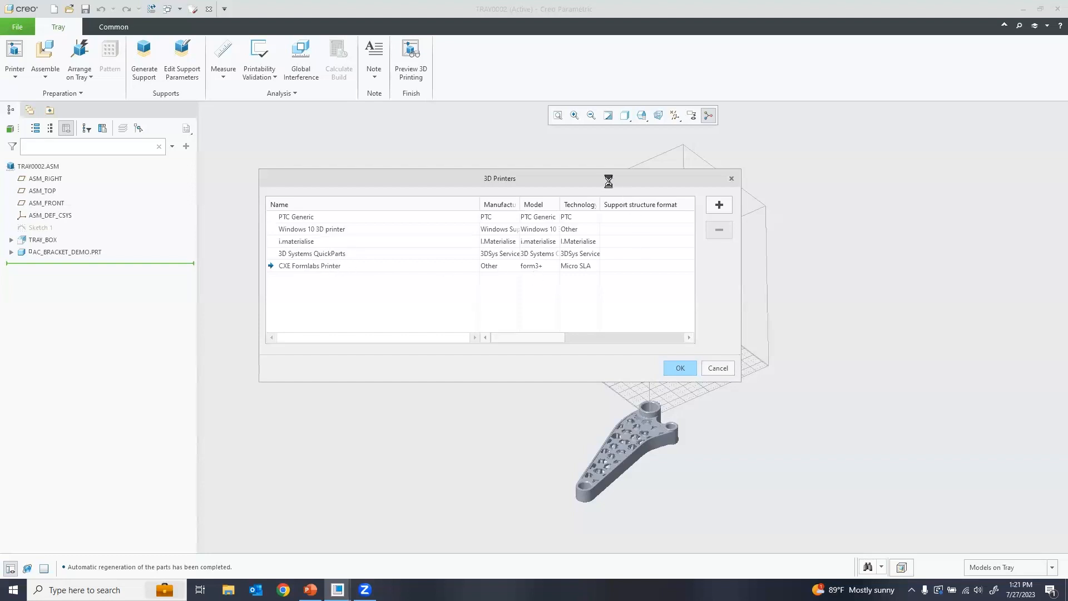
left_click_drag(604, 176, 644, 287)
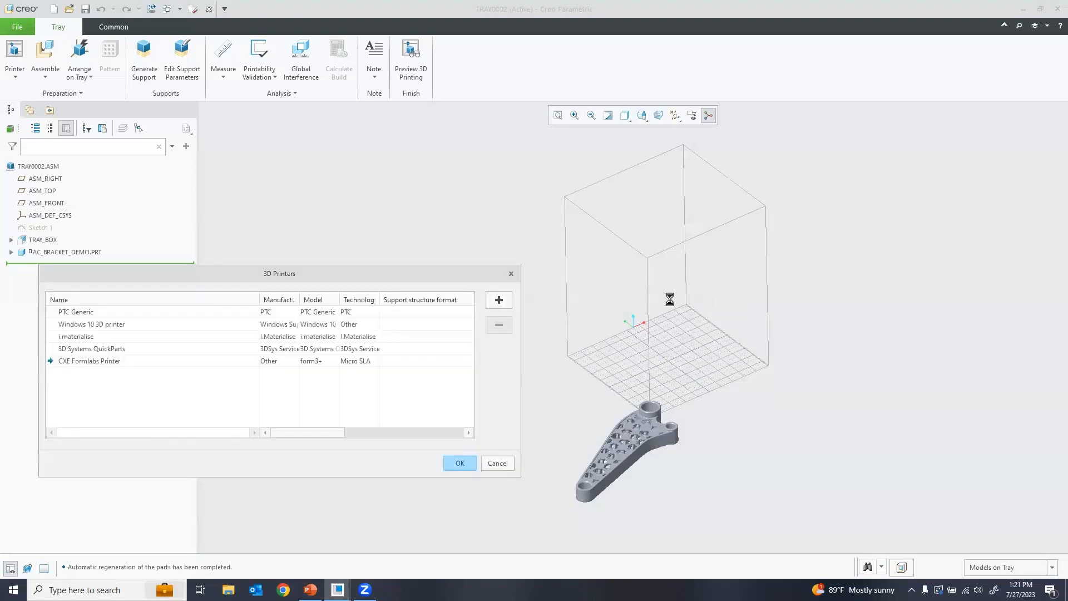
left_click_drag(434, 270, 588, 176)
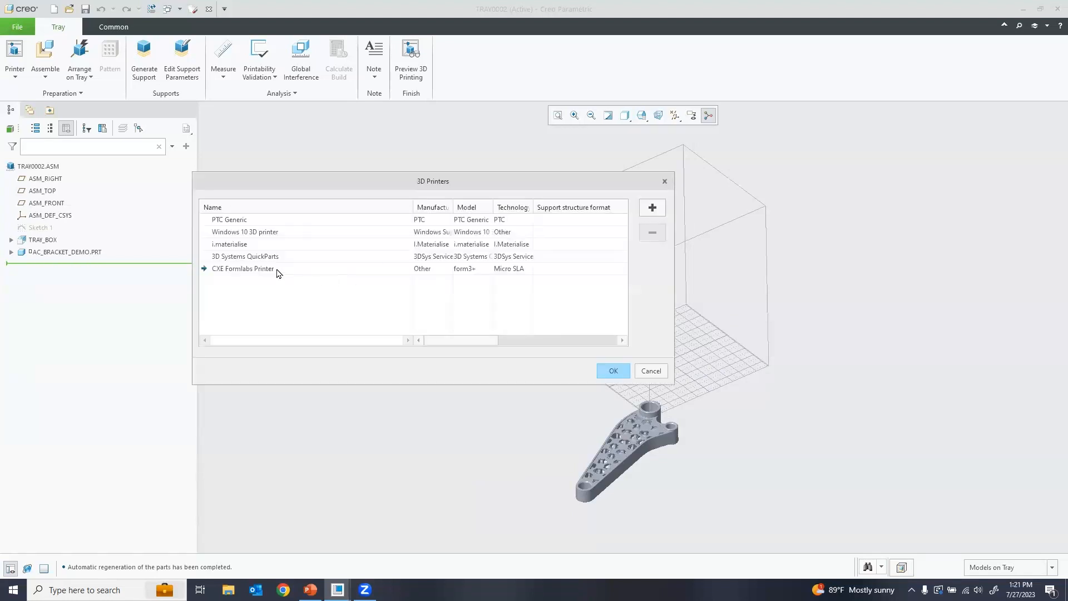
left_click(261, 271)
right_click(251, 276)
left_click(237, 278)
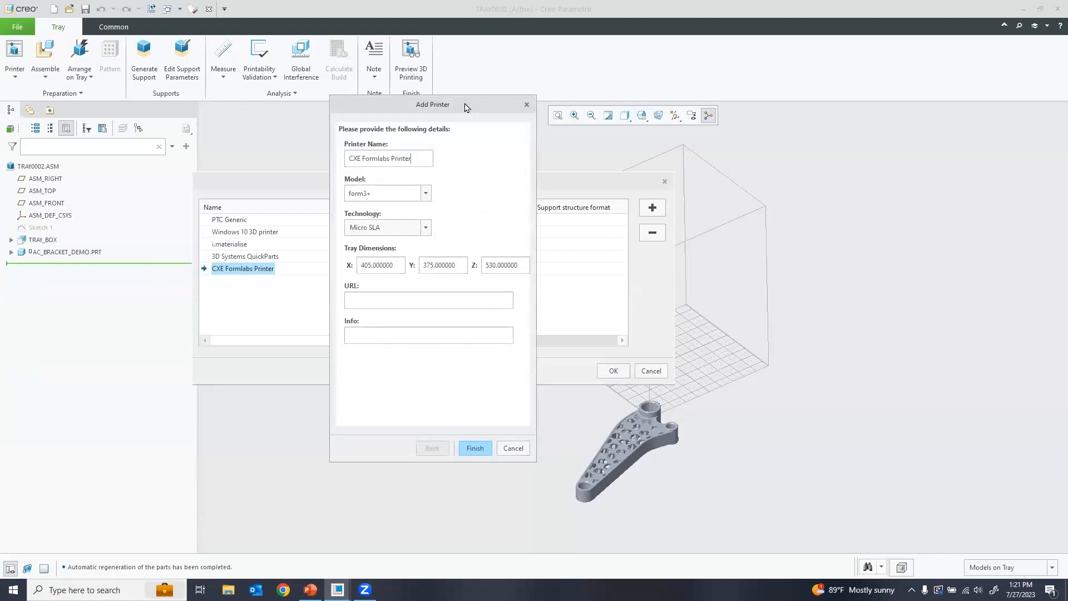
left_click_drag(466, 106, 837, 107)
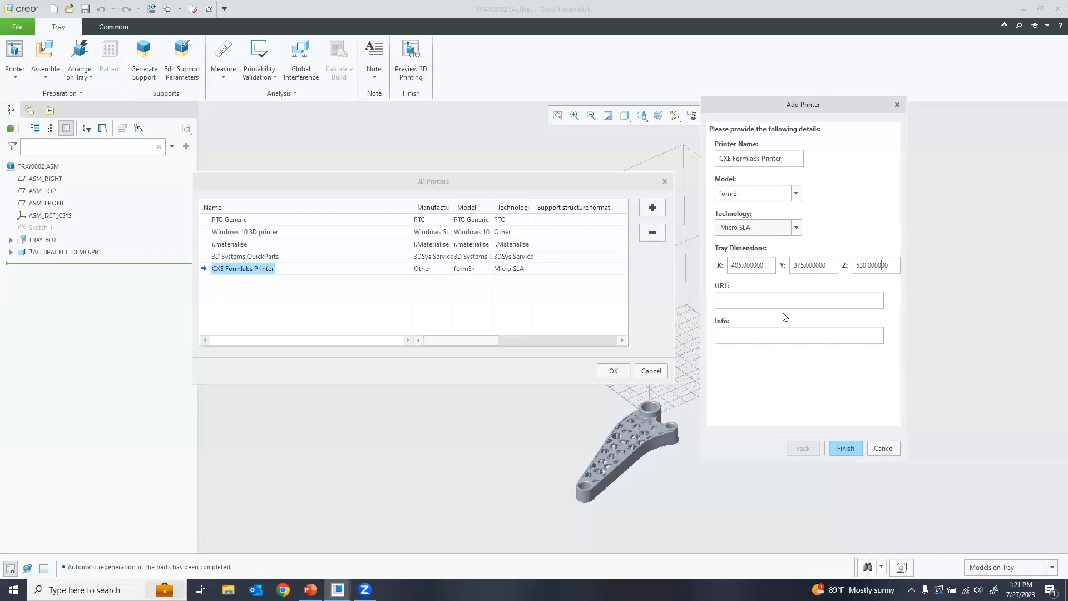
left_click(846, 449)
left_click(660, 371)
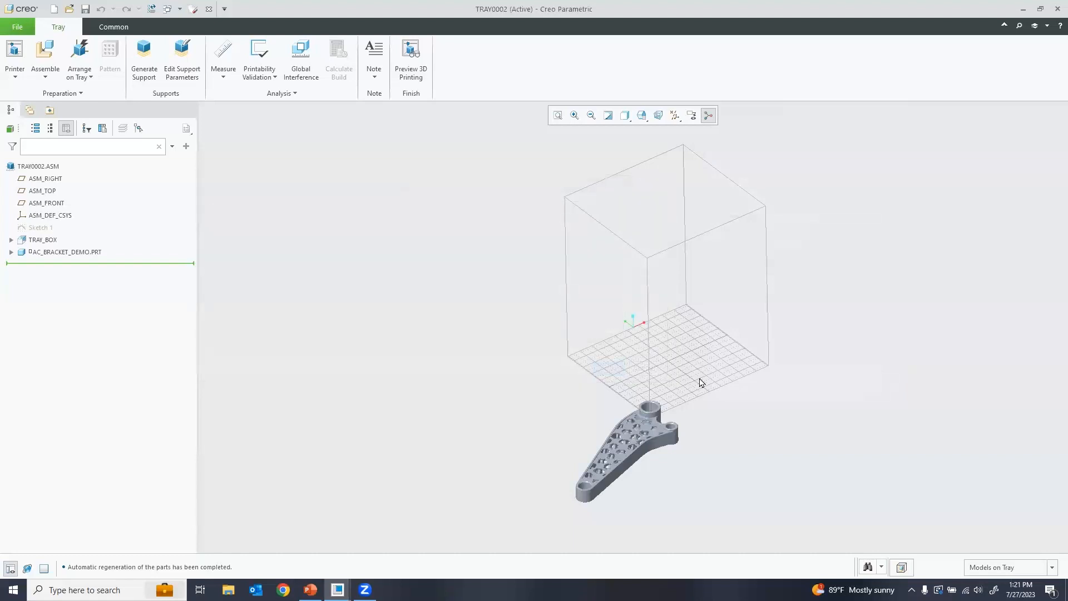
Step: Arrange the bracket automatically inside the printer's tray volume
left_click(654, 438)
mouse_move(742, 289)
middle_mouse_down()
mouse_move(715, 233)
mouse_move(739, 293)
mouse_move(720, 332)
mouse_move(679, 300)
middle_mouse_up()
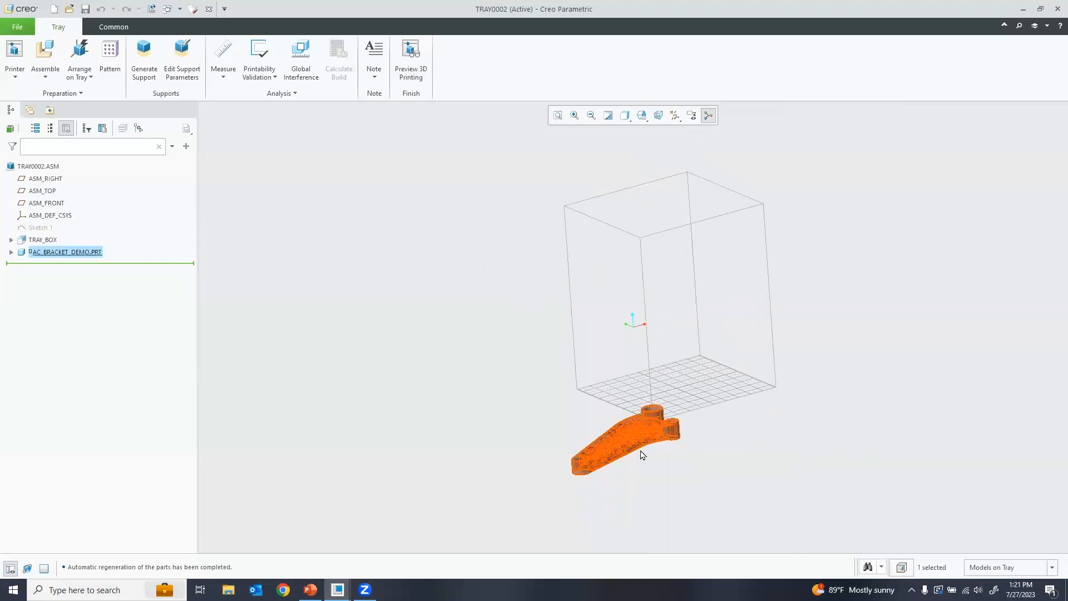
left_click(363, 252)
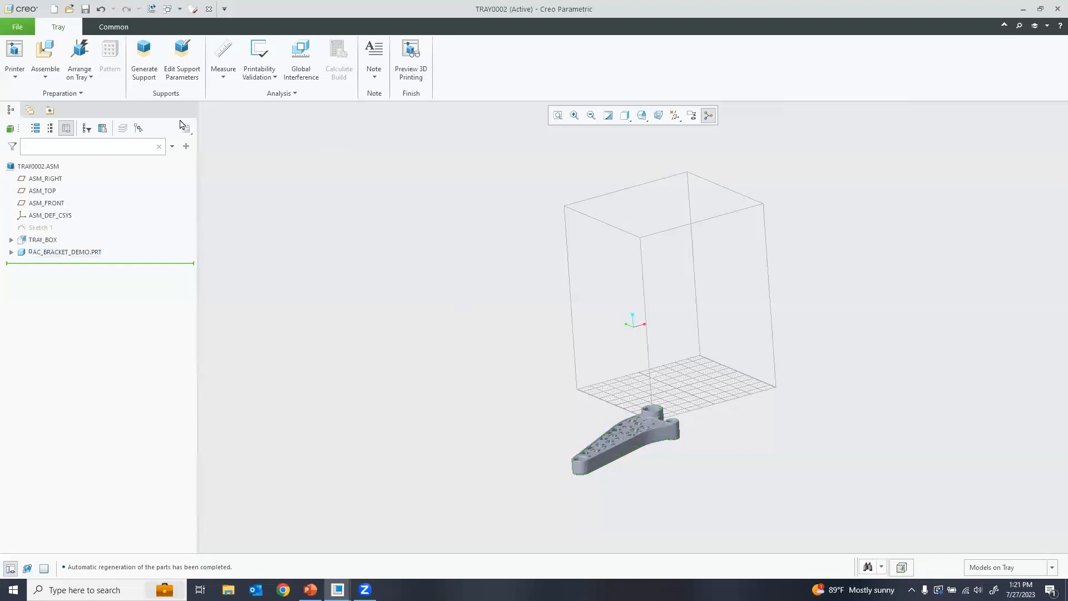
left_click(79, 50)
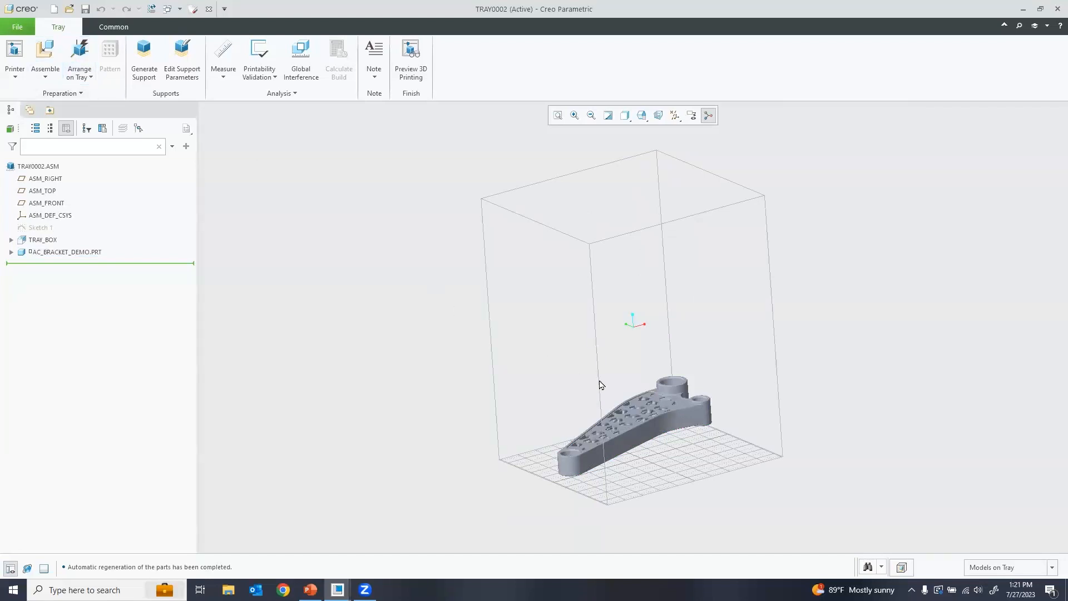
mouse_move(626, 316)
middle_mouse_down()
mouse_move(638, 346)
mouse_move(606, 292)
mouse_move(610, 303)
middle_mouse_up()
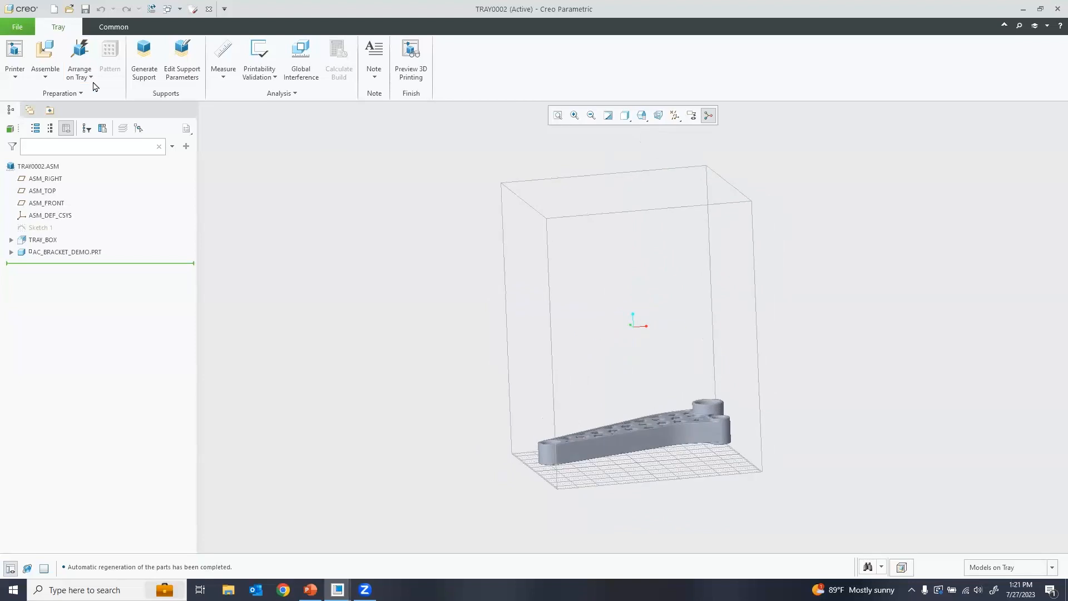
Step: Redefine the bracket's placement, rotating it counter-clockwise and shifting it inward so it lies within the tray boundary, and accept the placement
middle_click_drag(727, 358, 722, 405)
middle_click_drag(655, 297, 659, 318)
scroll(724, 231, "up", 3)
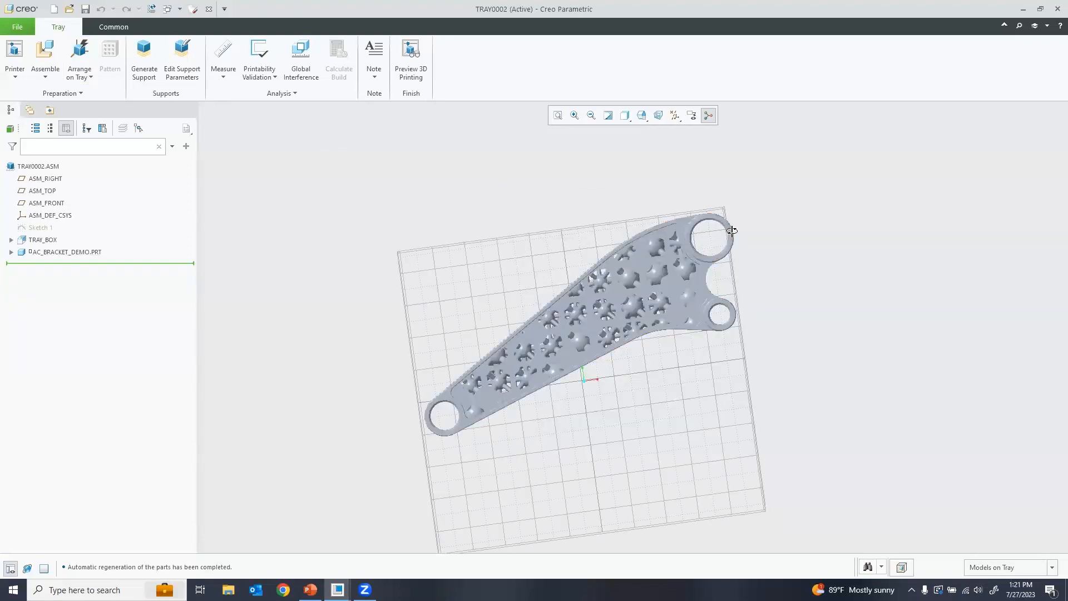
left_click(732, 228)
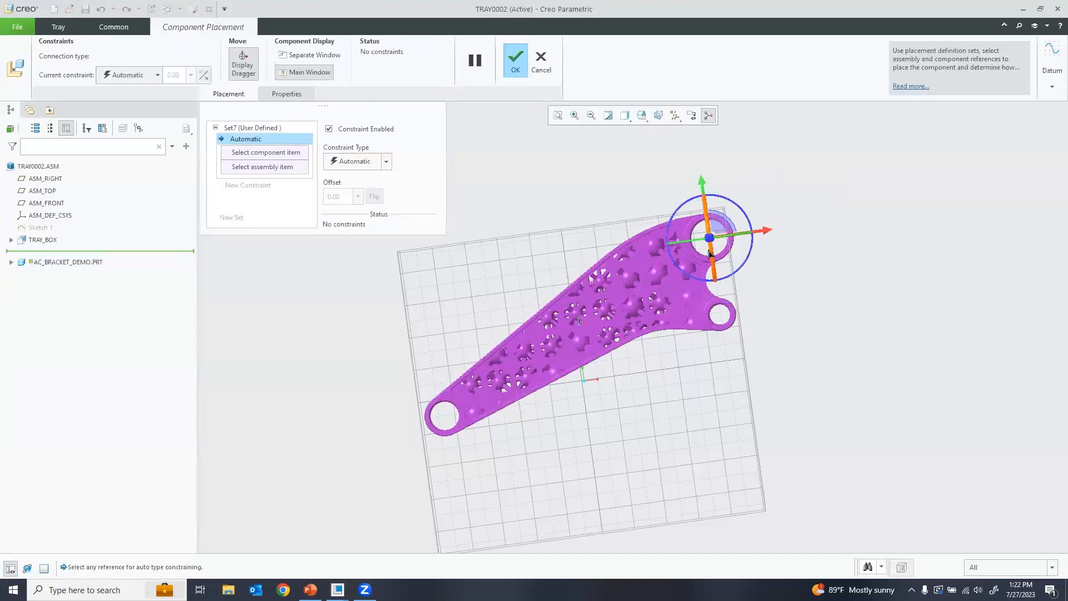
left_click_drag(723, 200, 719, 225)
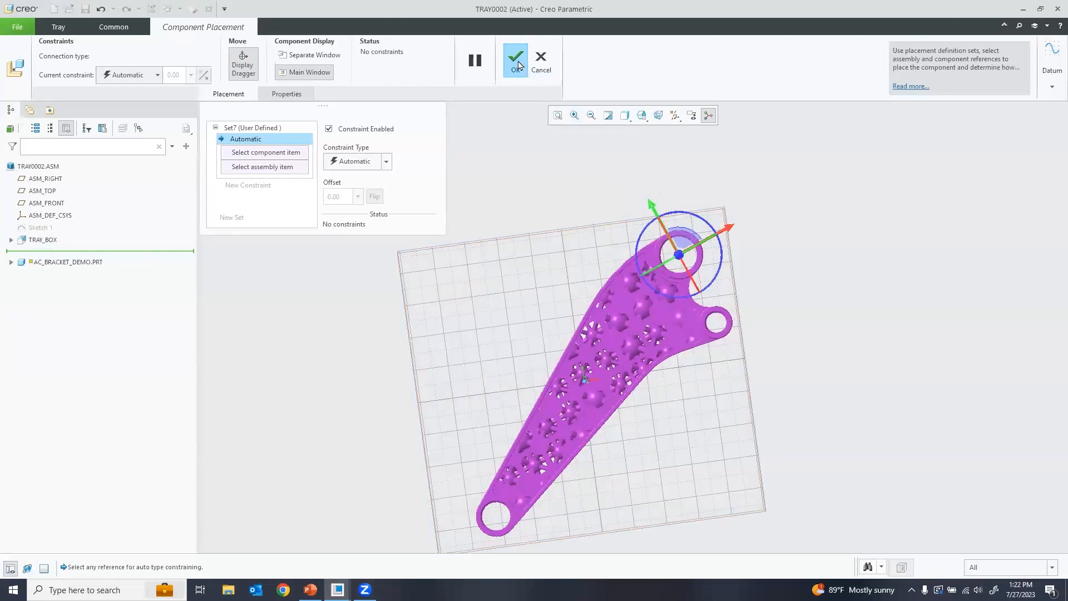
left_click(516, 60)
middle_click_drag(537, 250, 526, 207)
key("ctrl+d")
middle_click_drag(570, 286, 581, 249)
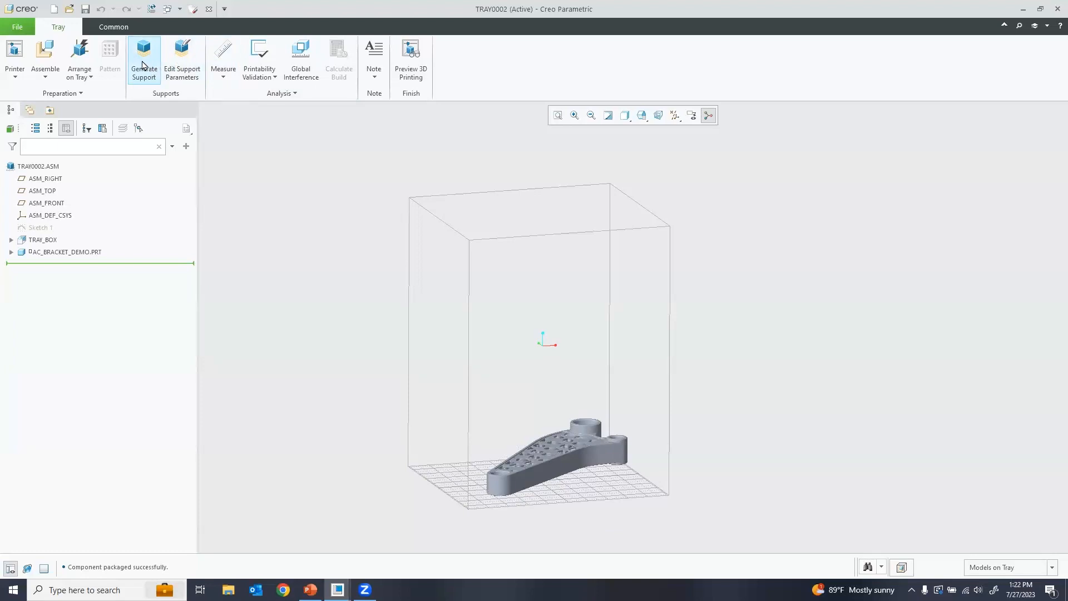
Step: Review the General and Advanced parameters of the Default support structure profile, and close the profiles without changes
left_click(183, 58)
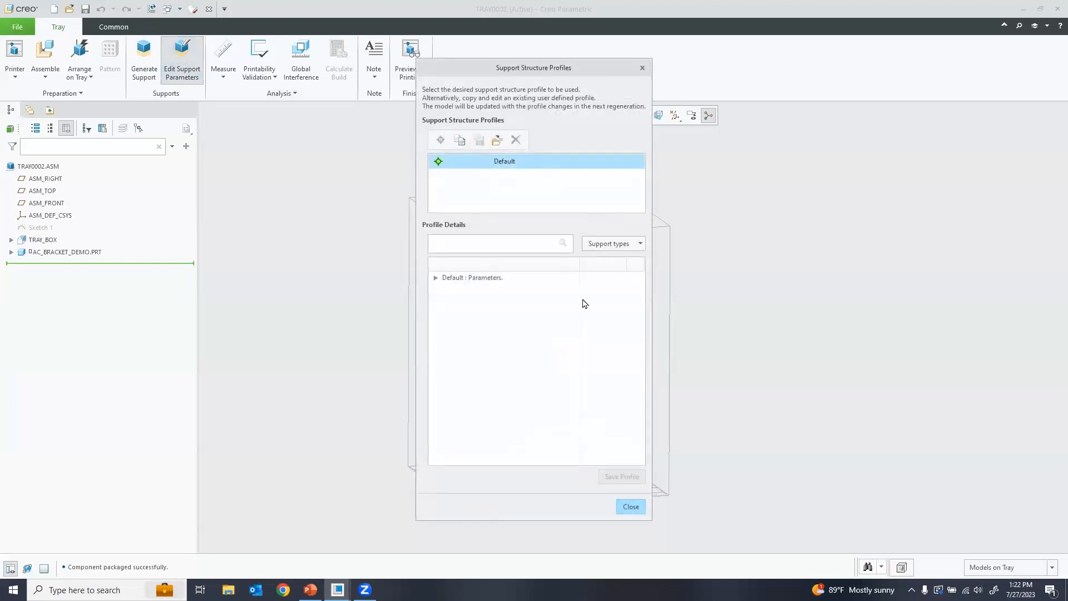
left_click(436, 277)
left_click(446, 290)
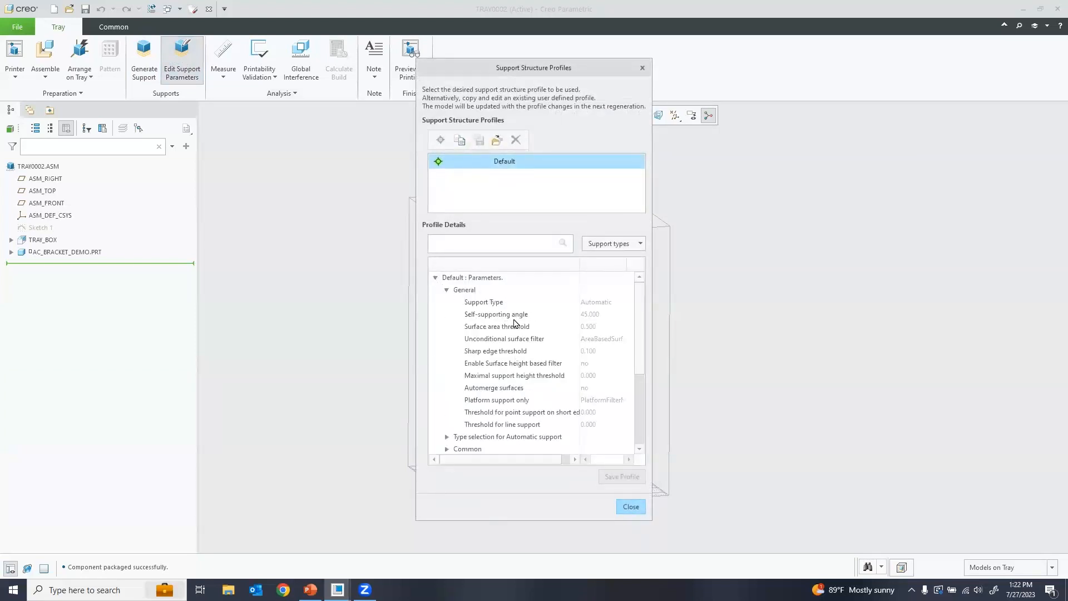
scroll(637, 315, "down", 3)
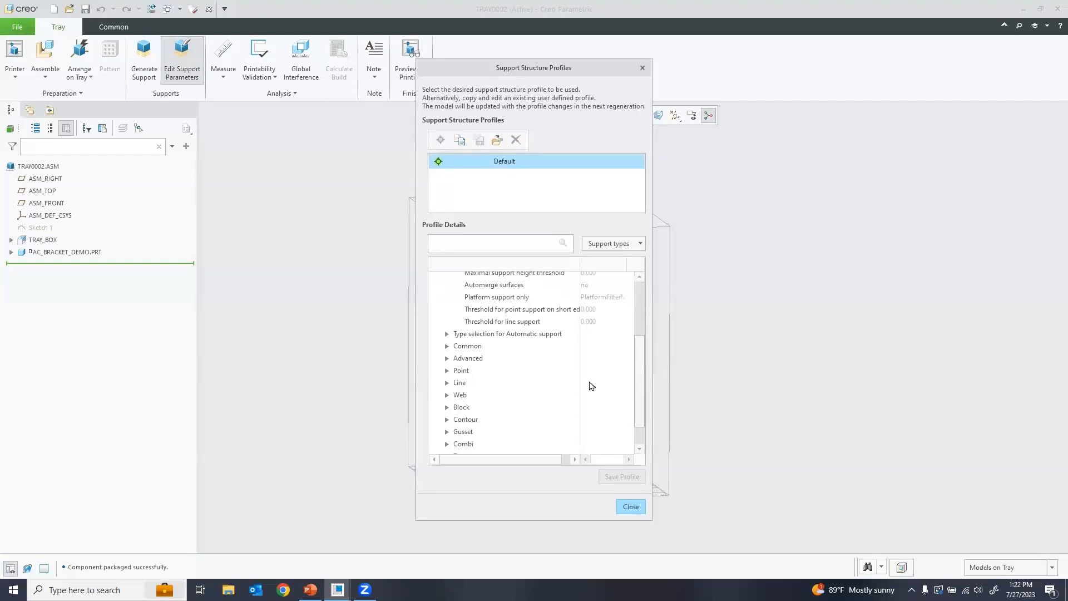
left_click(448, 359)
scroll(463, 376, "down", 3)
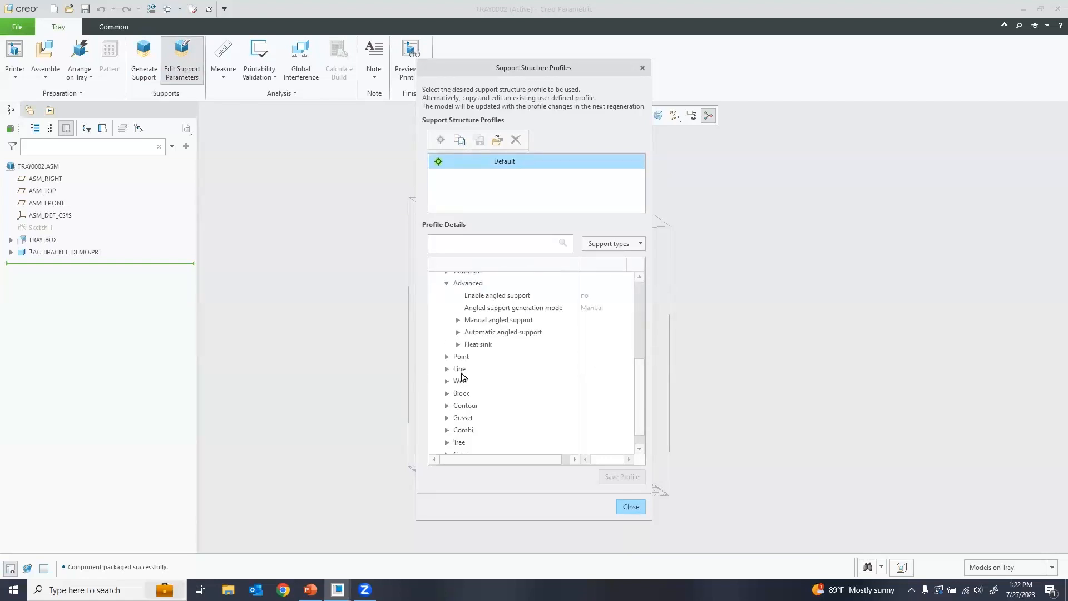
scroll(462, 376, "up", 6)
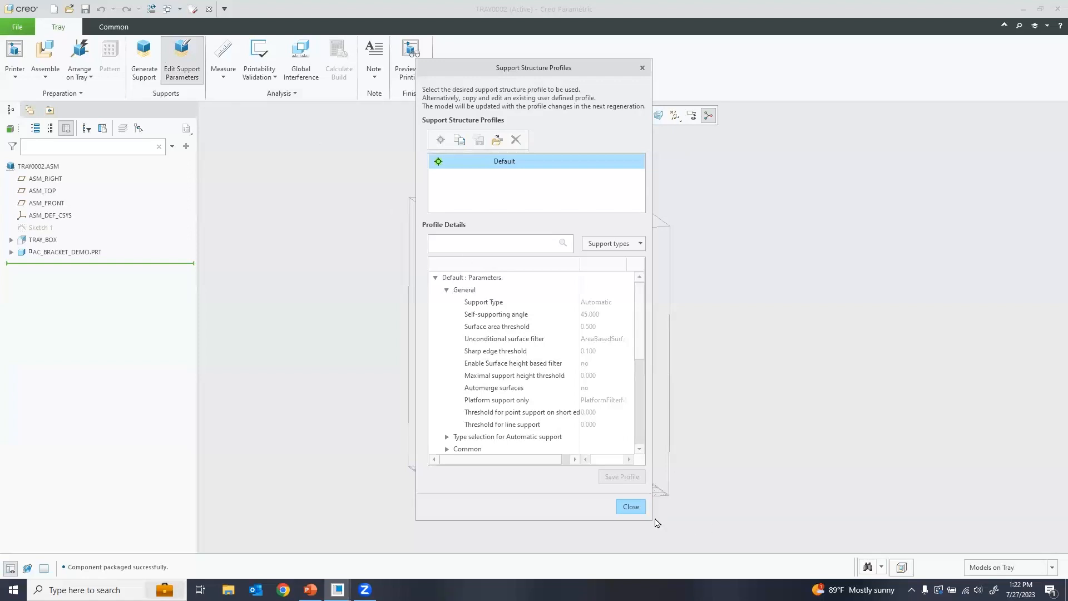
left_click(638, 508)
Step: Switch to the TRAY0001.ASM window and examine the support structure beneath the bracket, highlighting the support part and clearing the selection
middle_click_drag(408, 181, 402, 195)
scroll(401, 196, "up", 1)
middle_click_drag(508, 216, 496, 206, "shift")
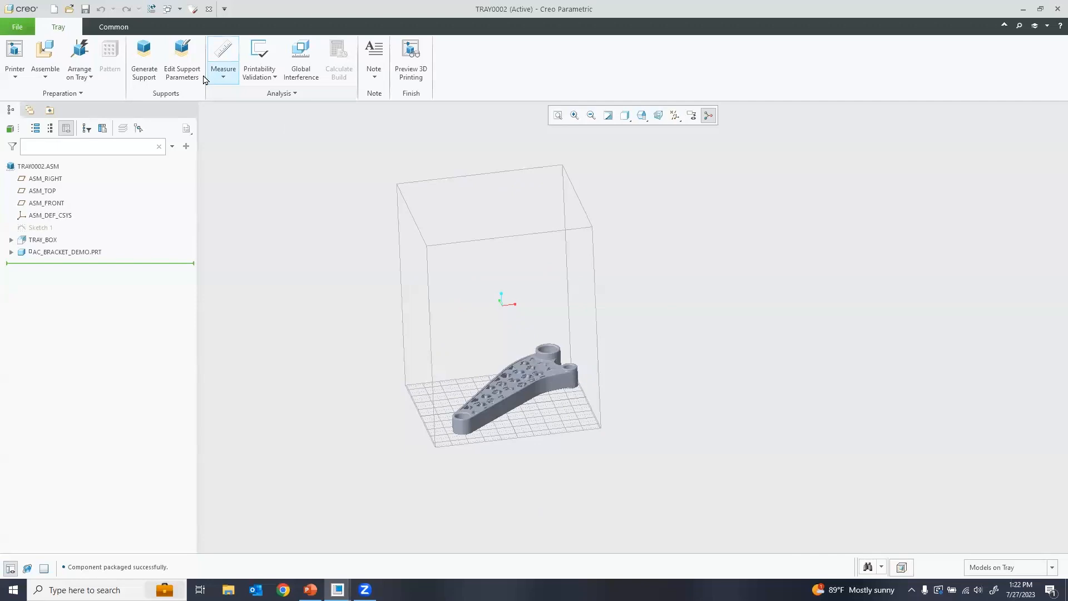
left_click(169, 9)
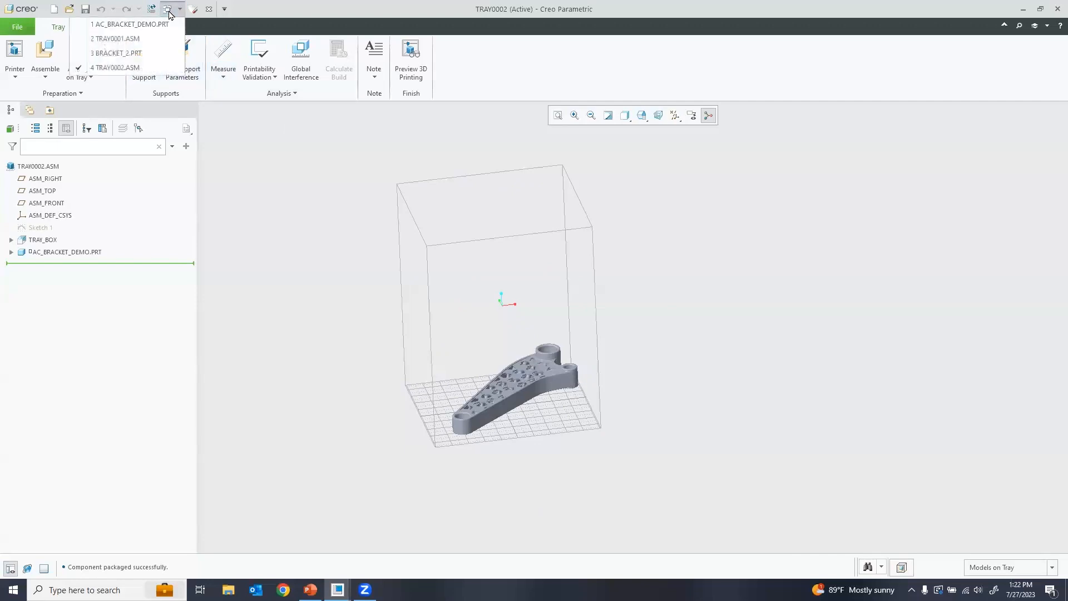
left_click(143, 44)
scroll(652, 364, "down", 3)
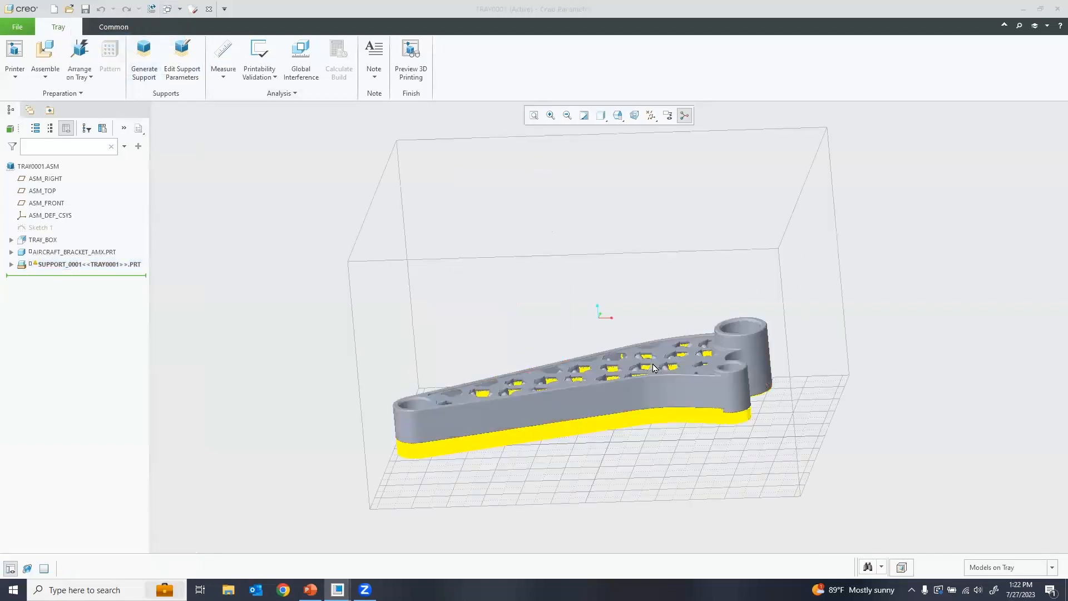
mouse_move(963, 370)
middle_mouse_down()
mouse_move(973, 377)
mouse_move(959, 365)
middle_mouse_up()
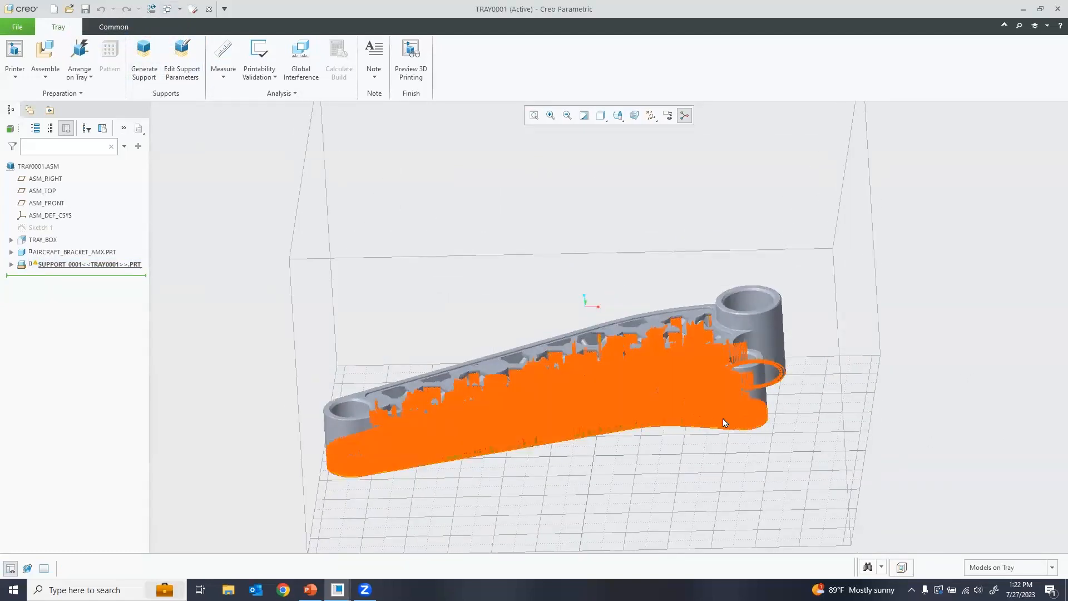
left_click(89, 264)
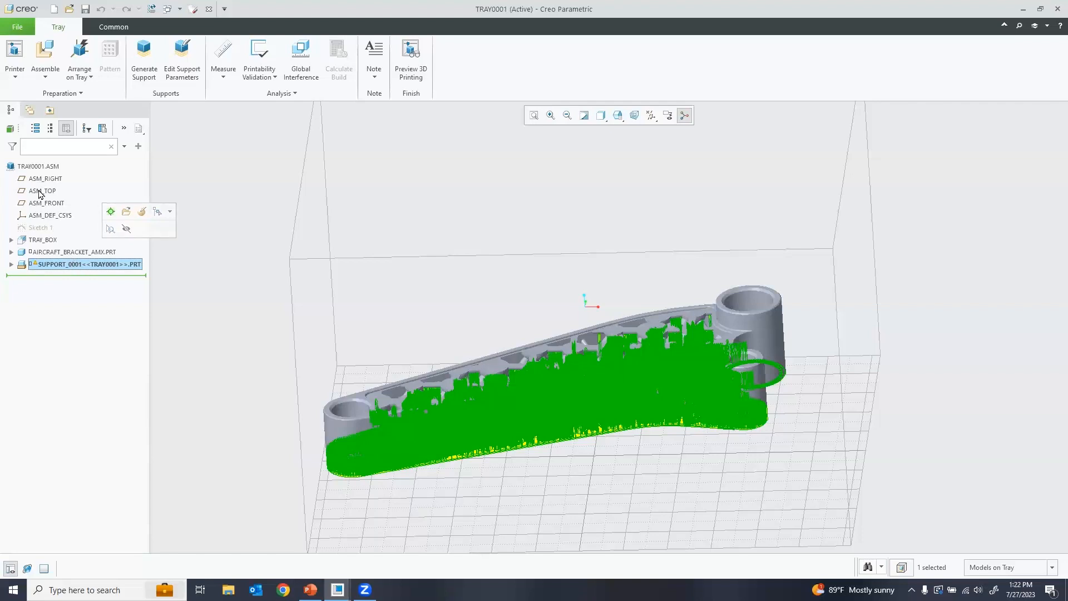
left_click(233, 163)
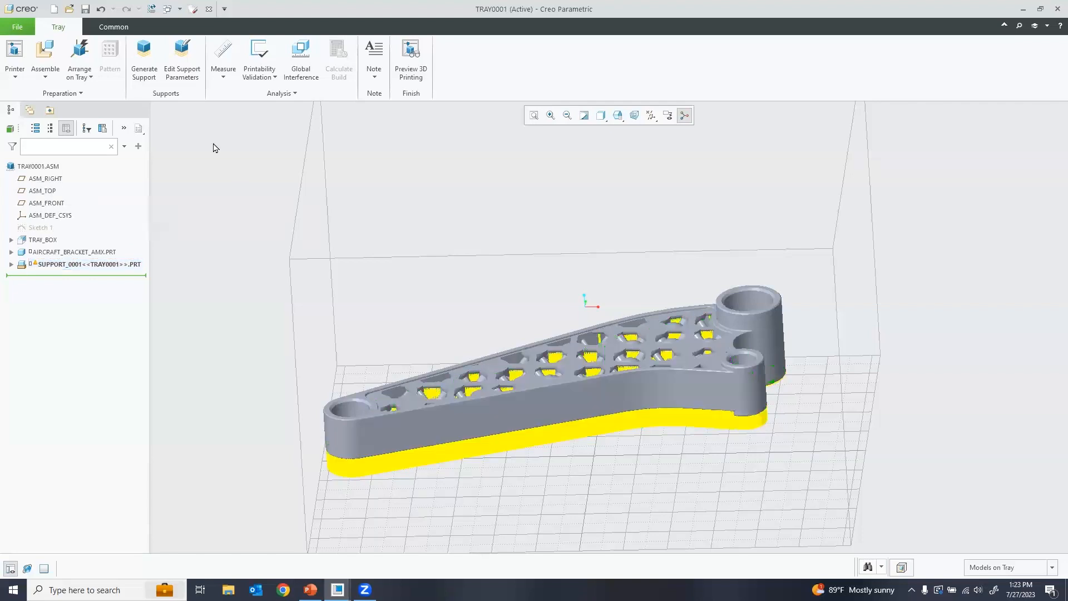
Step: Return to the TRAY0002.ASM window and inspect the bracket's placement on the tray
left_click(179, 9)
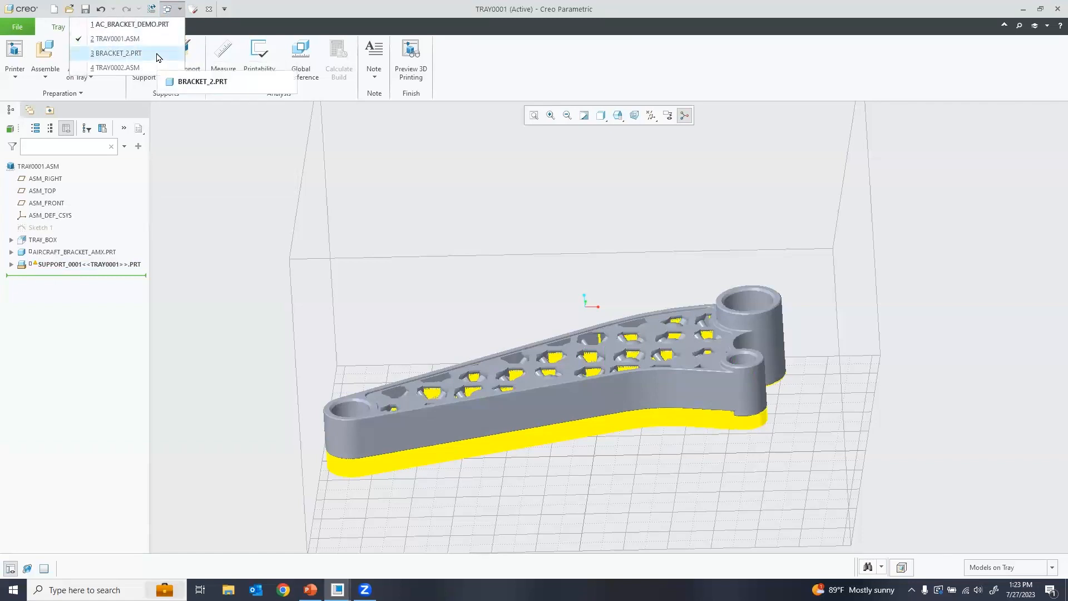
left_click(117, 68)
mouse_move(573, 265)
middle_mouse_down()
mouse_move(506, 295)
mouse_move(518, 291)
mouse_move(498, 273)
mouse_move(576, 388)
middle_mouse_up()
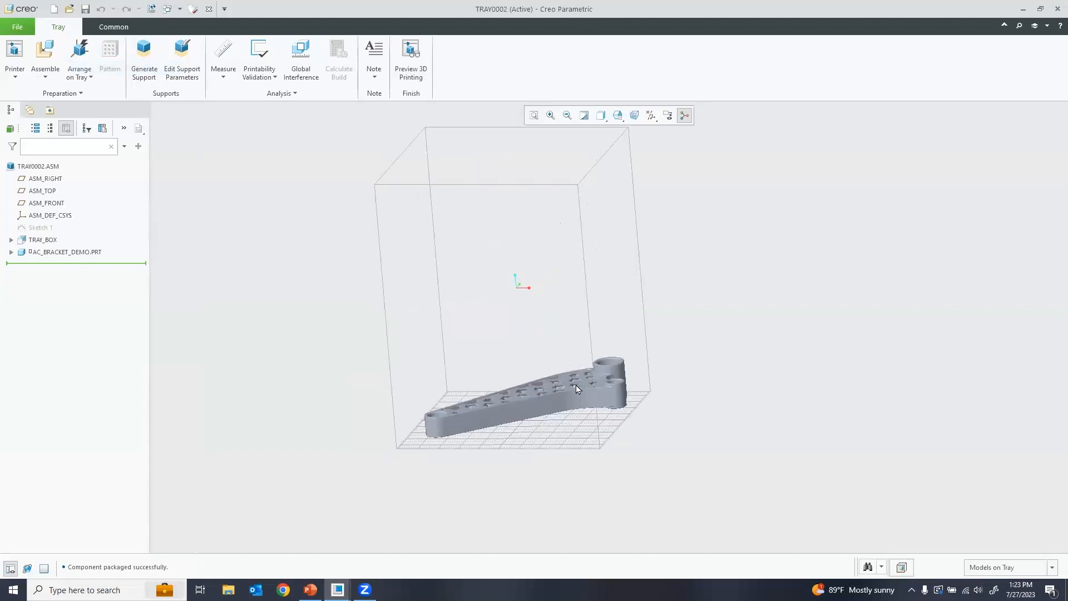
middle_click_drag(535, 334, 518, 286)
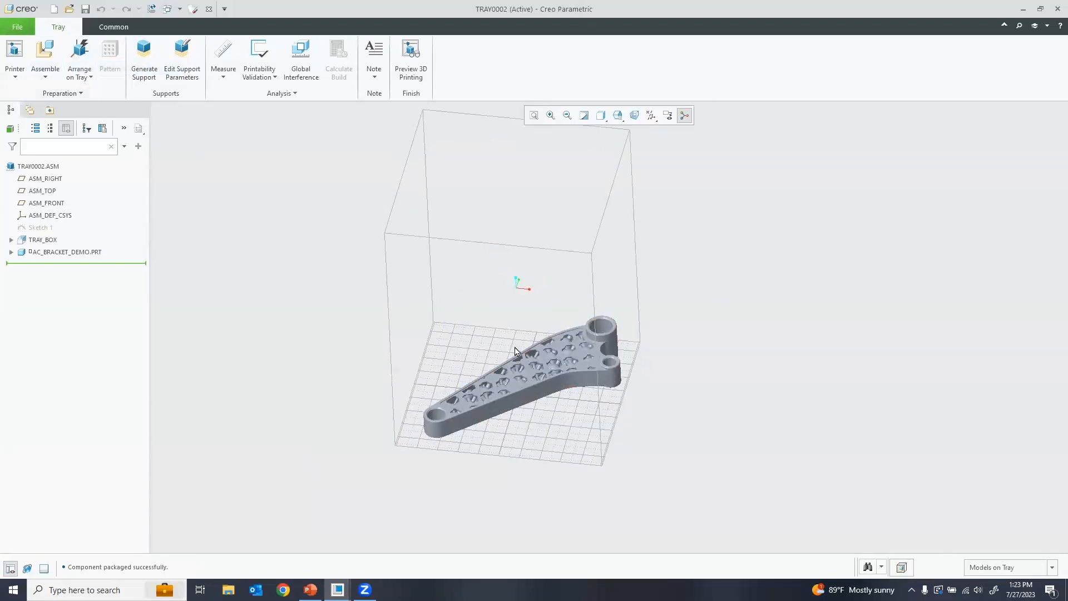
scroll(539, 384, "down", 3)
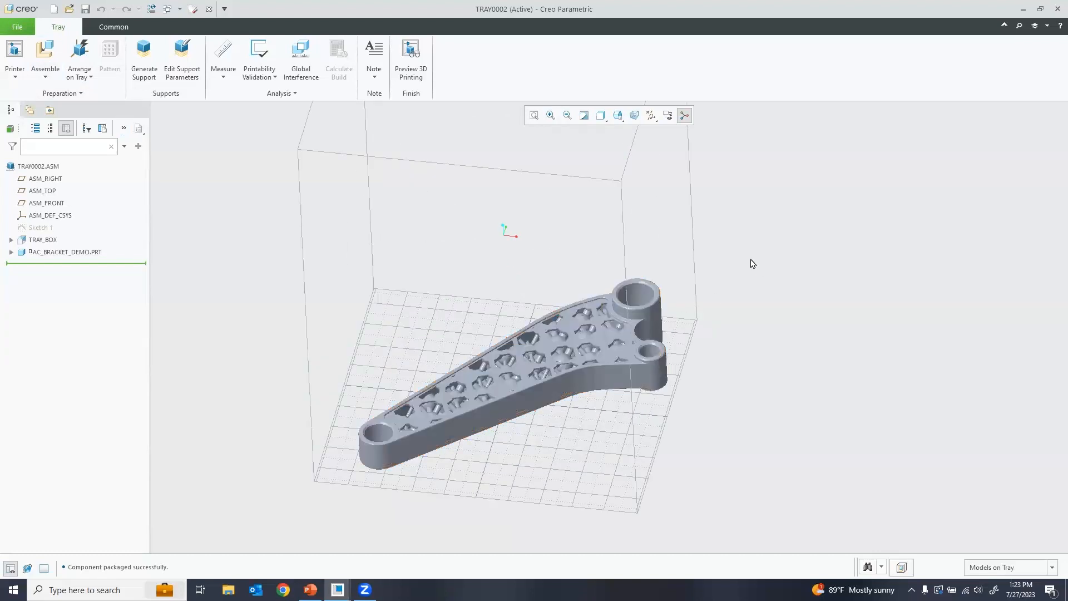
Step: Set up a copy of the tray assembly as Stereolithography (*.stl) with Customize Export enabled, and cancel without saving
left_click(23, 29)
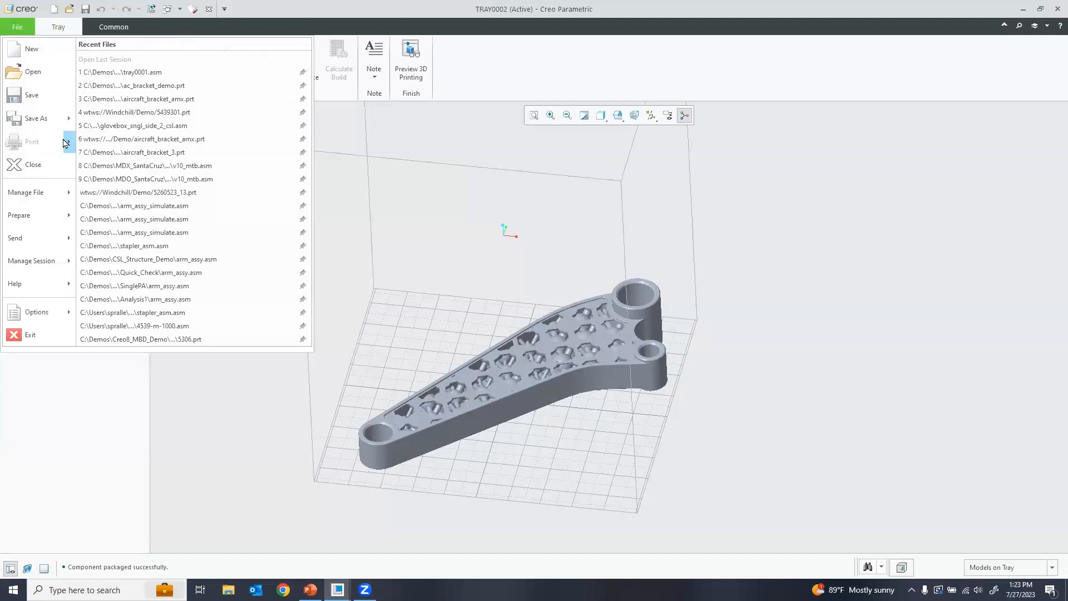
mouse_move(42, 122)
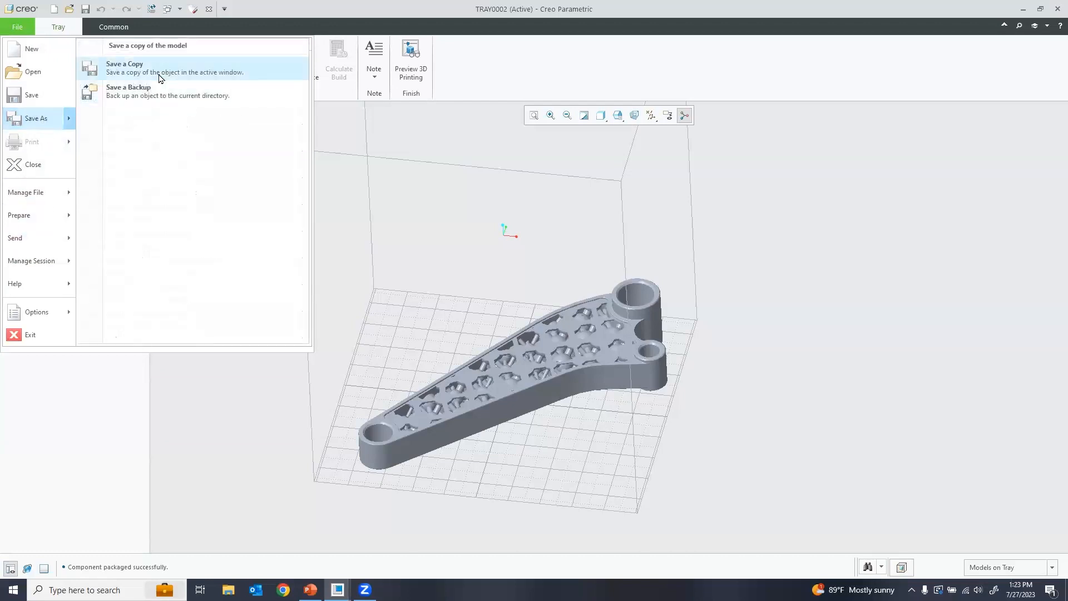
left_click(160, 76)
left_click(499, 477)
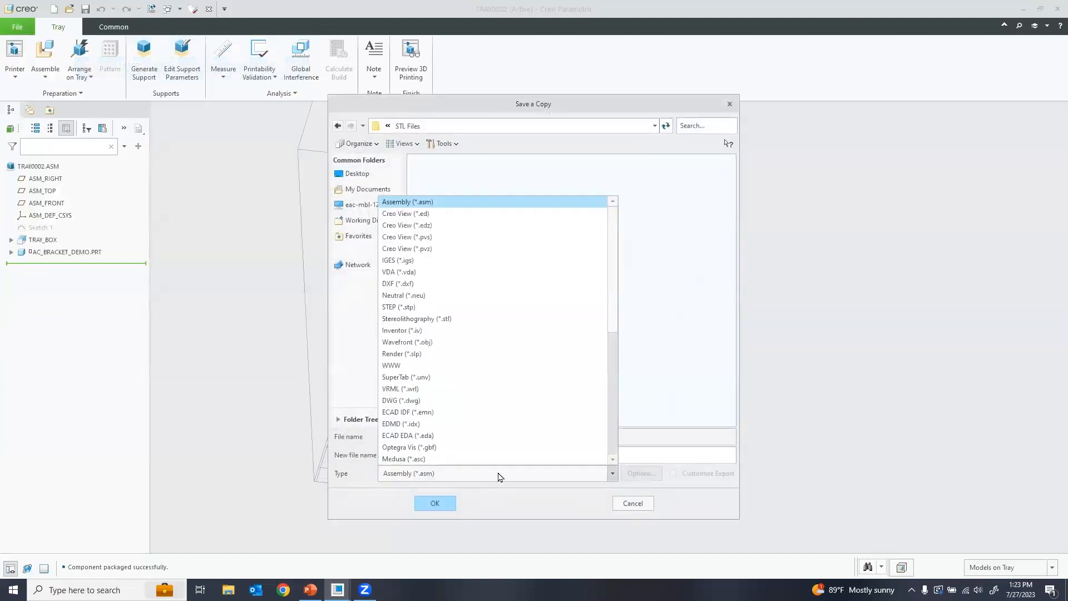
left_click(489, 319)
left_click(673, 474)
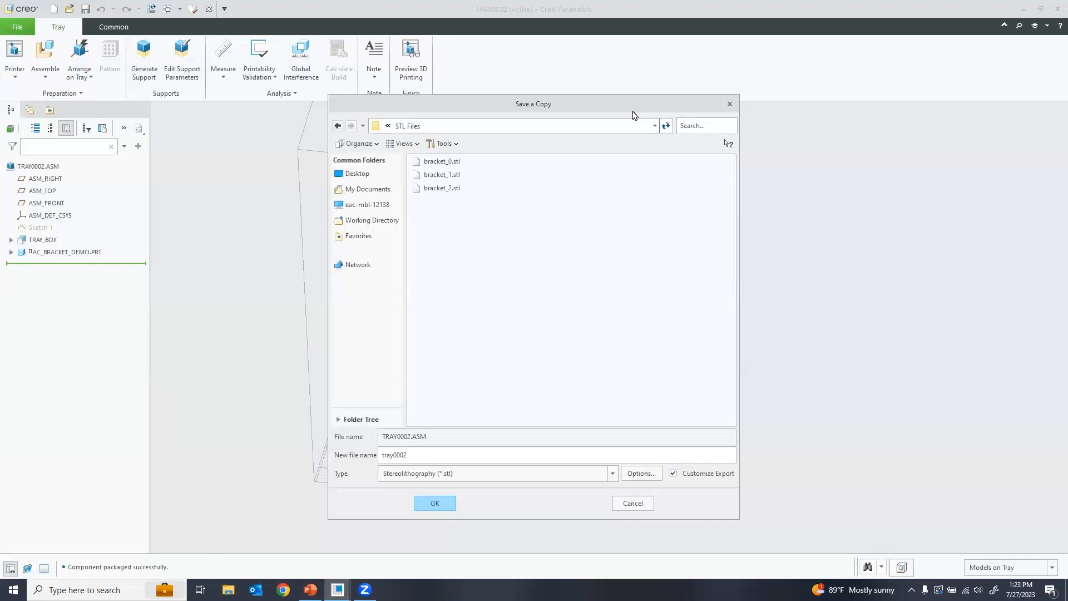
left_click_drag(638, 110, 778, 56)
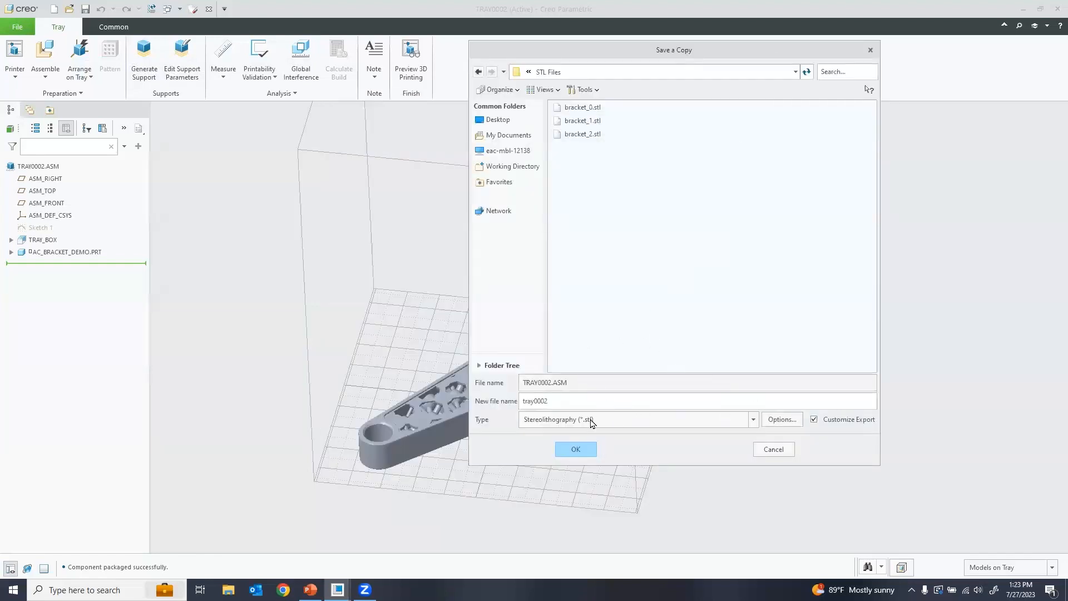
left_click(773, 449)
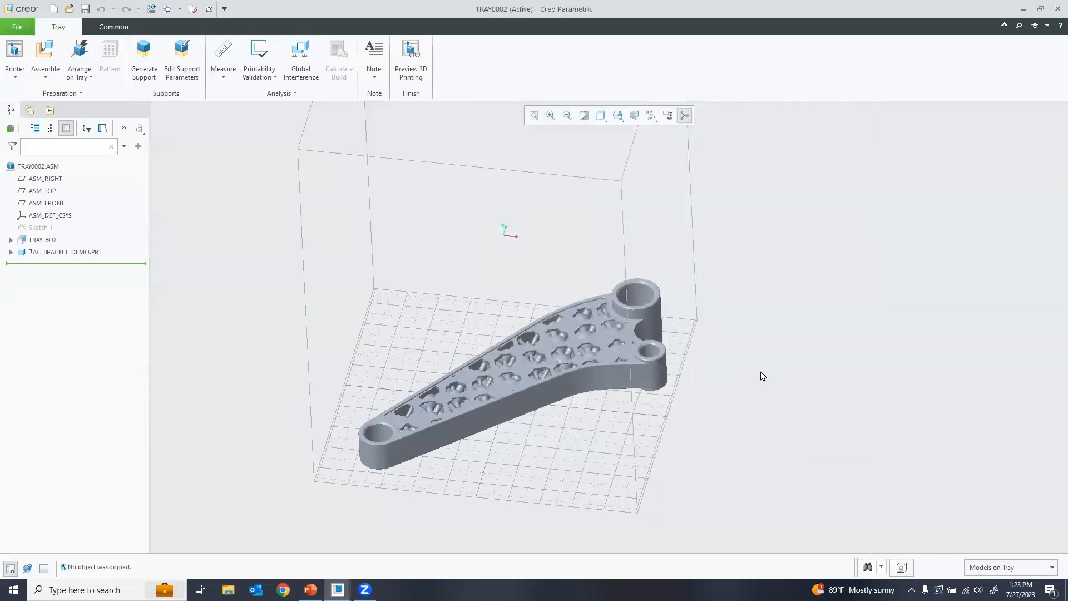
Step: Switch to the BRACKET_2.PRT window and examine the bracket's facet feature, highlighting its facets and clearing the selection
left_click(177, 9)
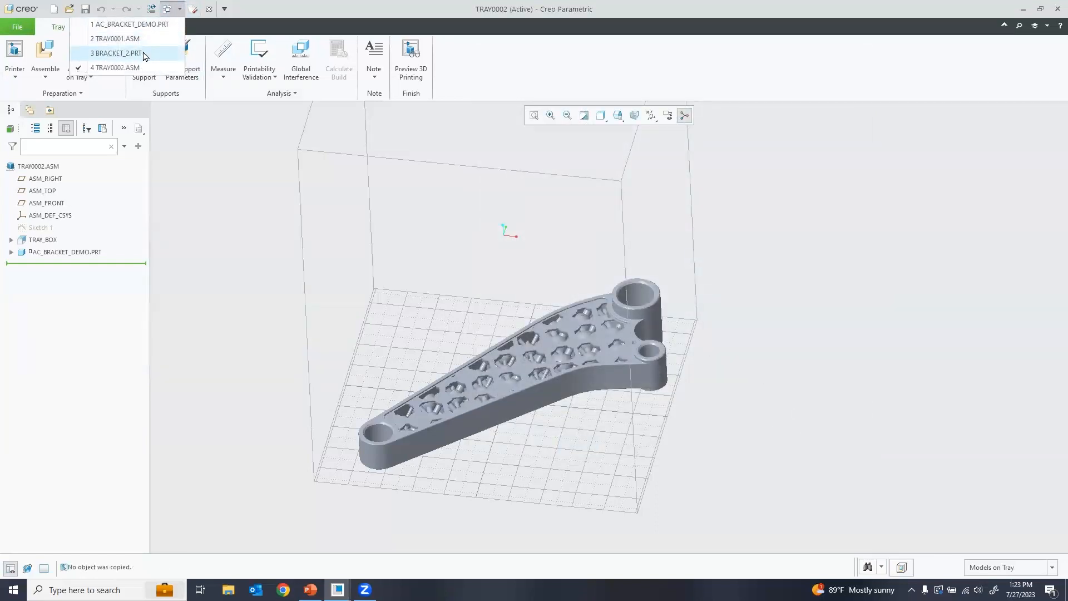
left_click(128, 52)
middle_click_drag(594, 240, 606, 283)
middle_click_drag(603, 294, 584, 256)
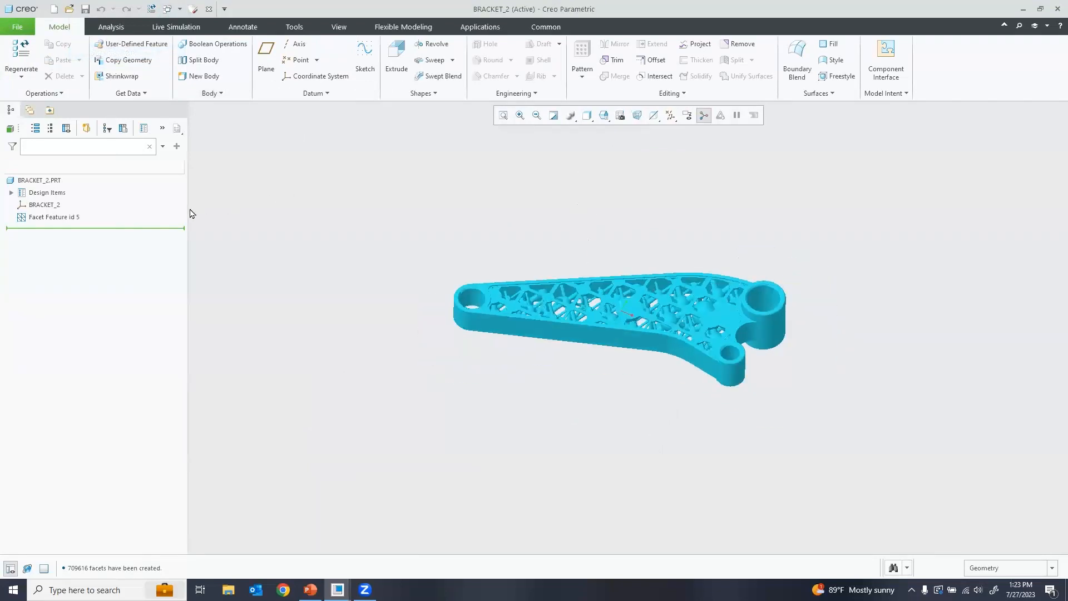
left_click(54, 217)
middle_click_drag(654, 301, 634, 258)
scroll(696, 292, "down", 3)
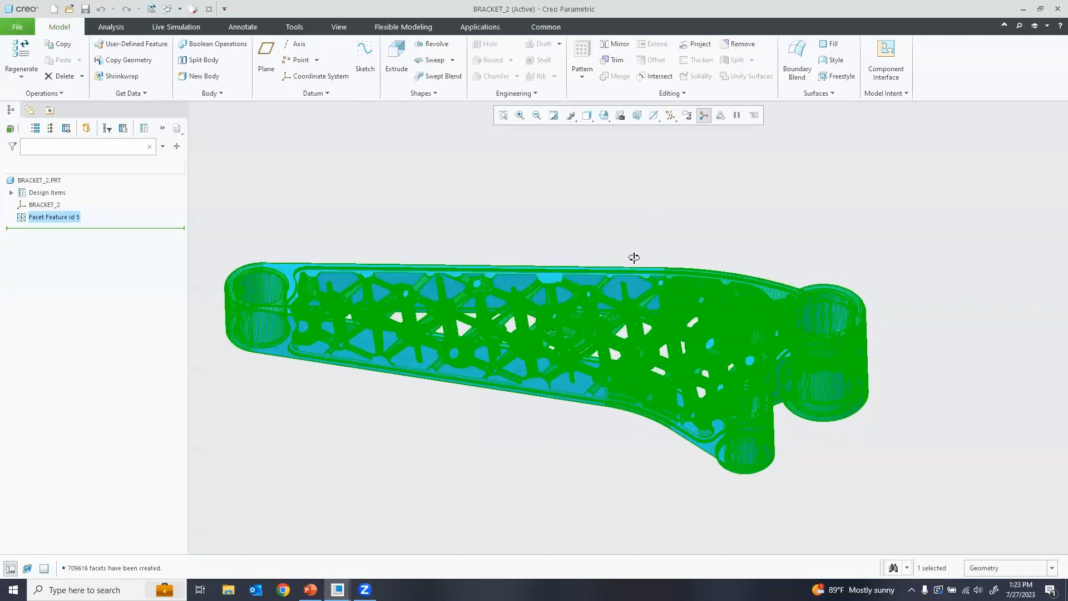
left_click(559, 205)
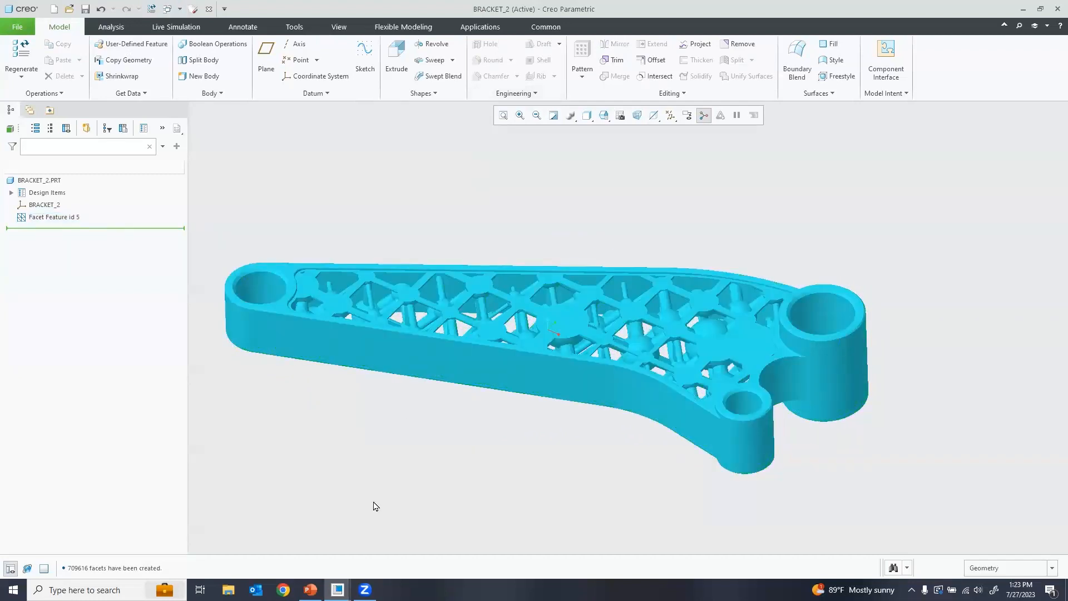
Step: Switch to the PowerPoint presentation, start the slide show from the Demonstration slide, and advance to the bracket stress comparison slide
left_click(311, 590)
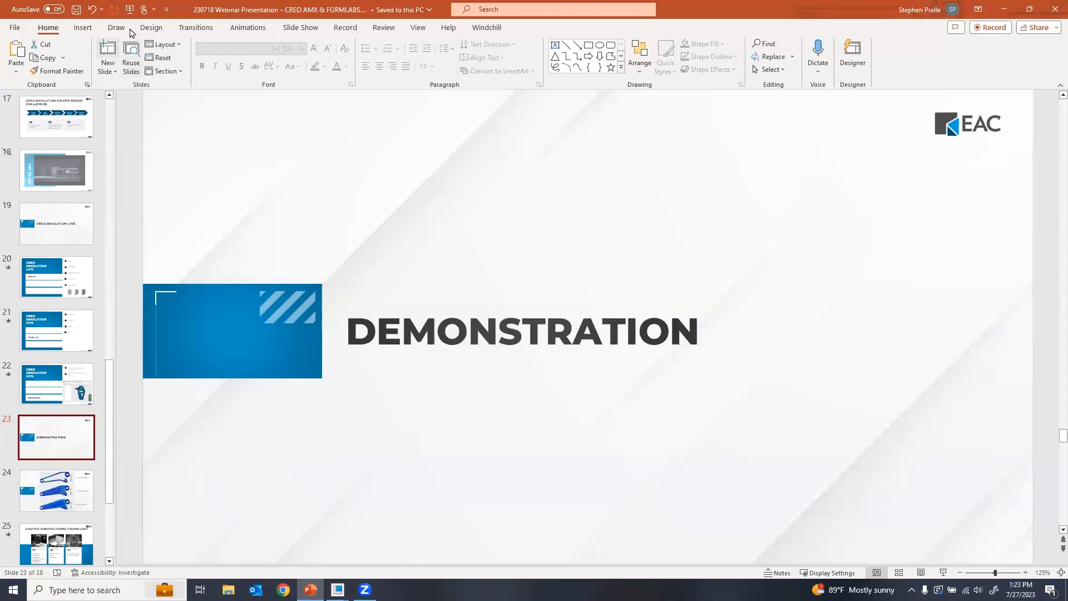
left_click(300, 28)
left_click(57, 63)
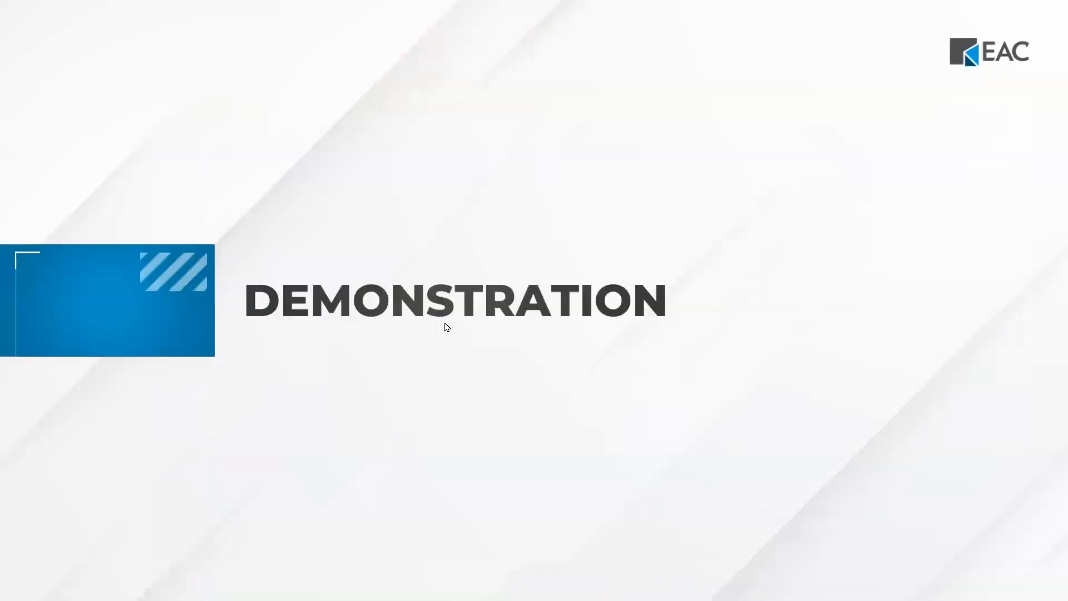
left_click(447, 326)
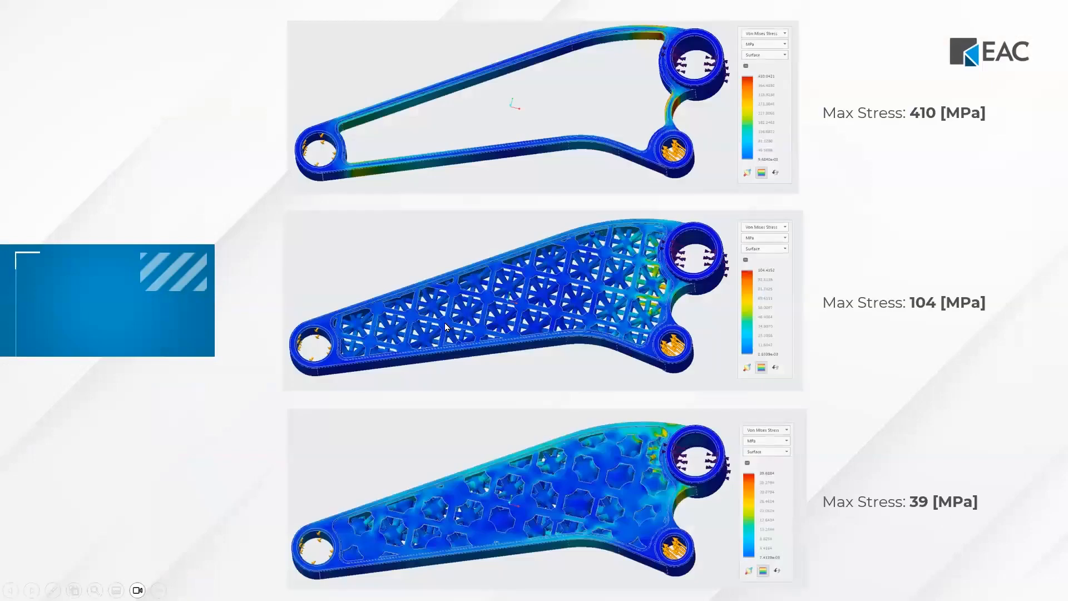